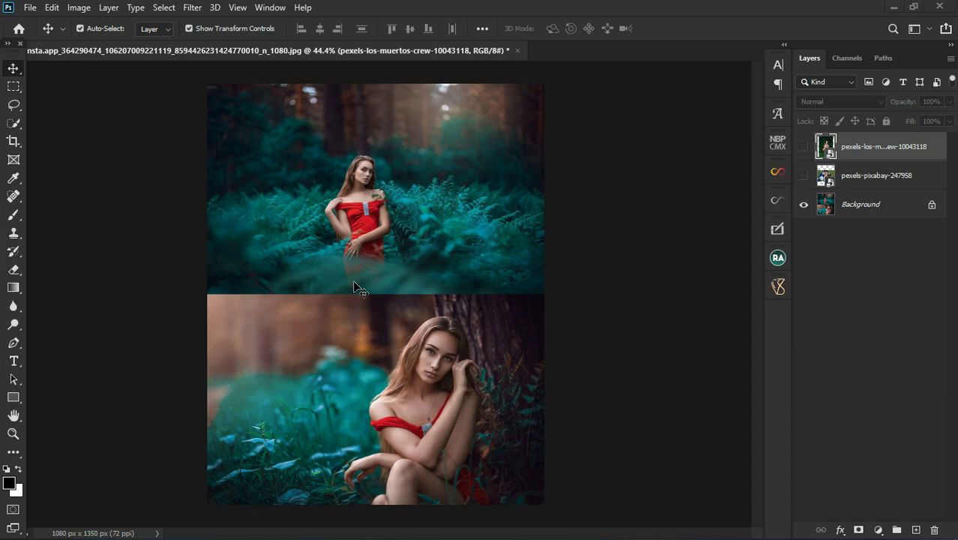
- Place the 06-05-23_Emotional-Impact-of-Color_Infographic-600x506 image from the lut mood folder as a new layer and hide it
scroll(371, 250, "down", 1)
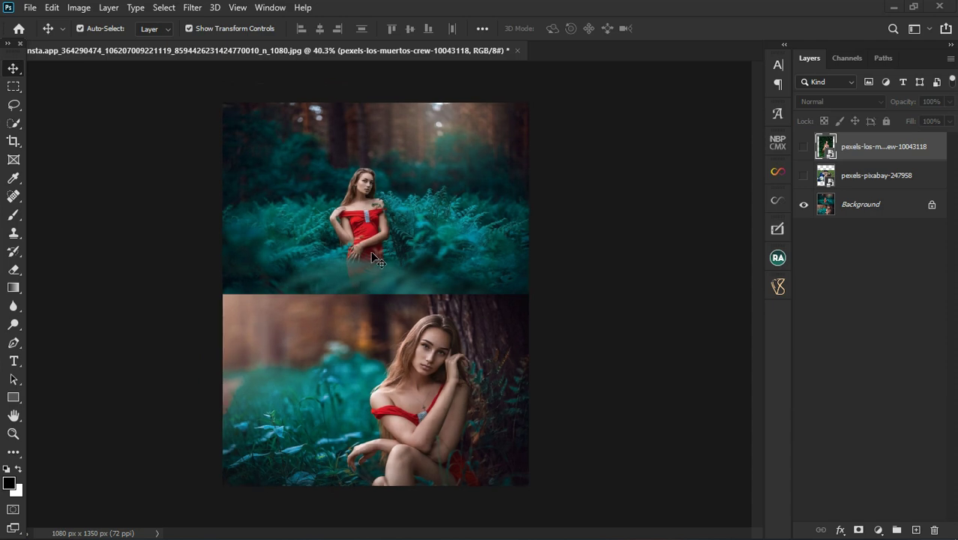
scroll(333, 257, "up", 1)
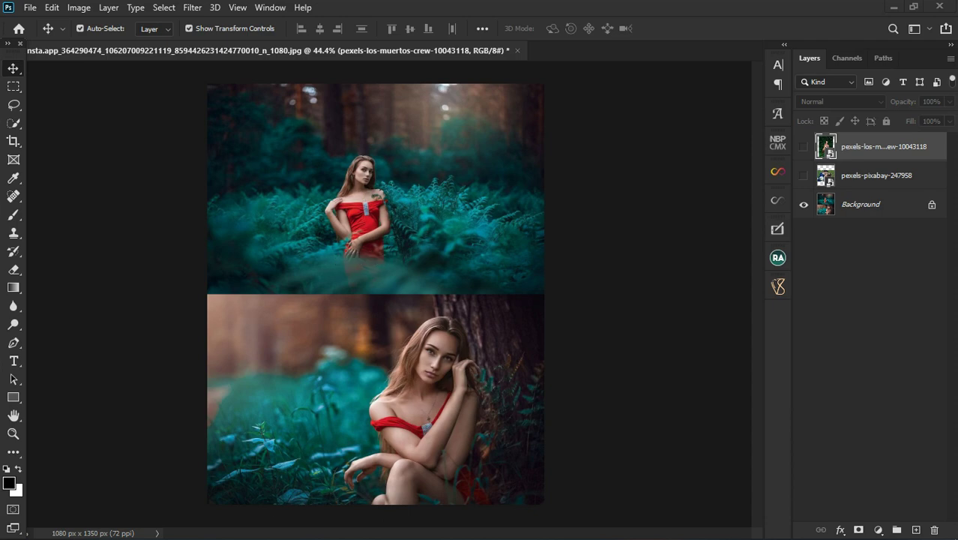
key("super")
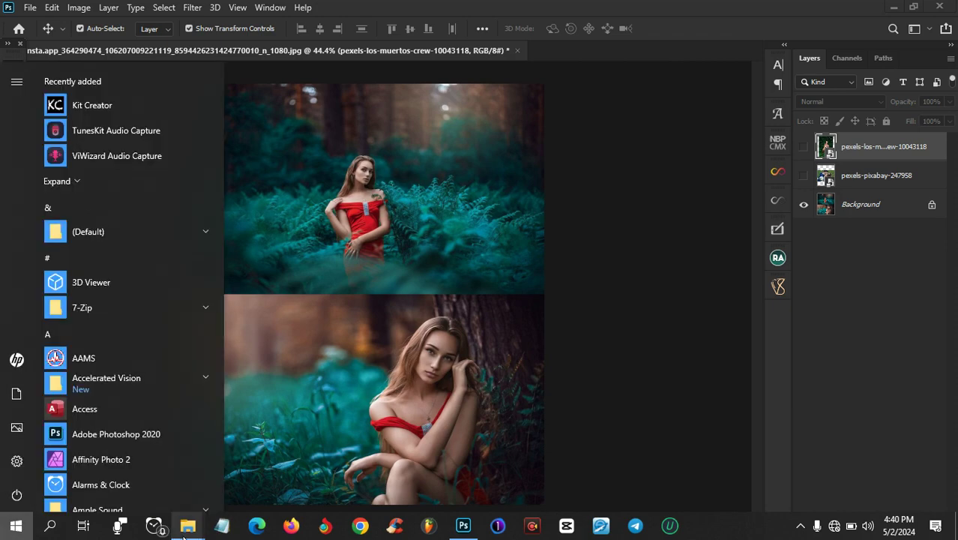
mouse_move(187, 525)
left_click(247, 497)
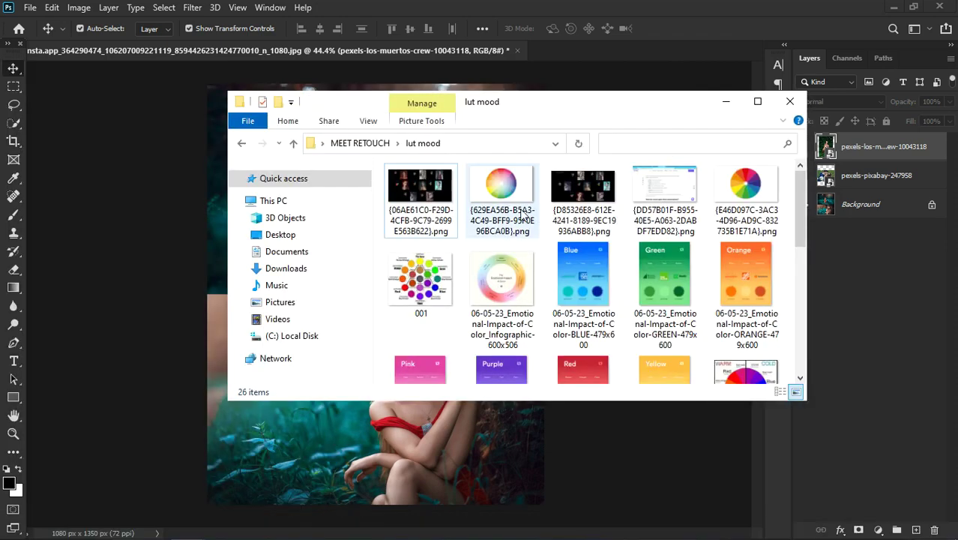
left_click_drag(510, 281, 273, 473)
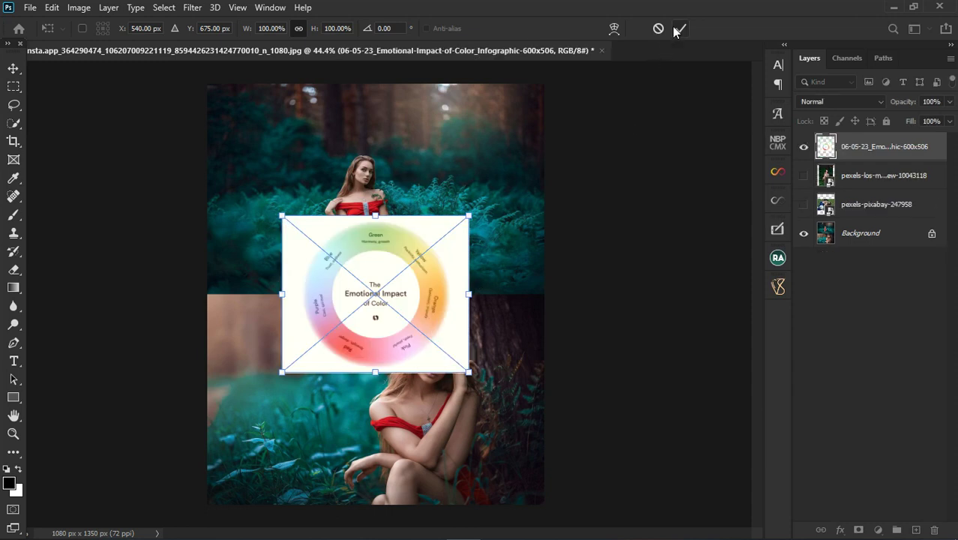
left_click(679, 28)
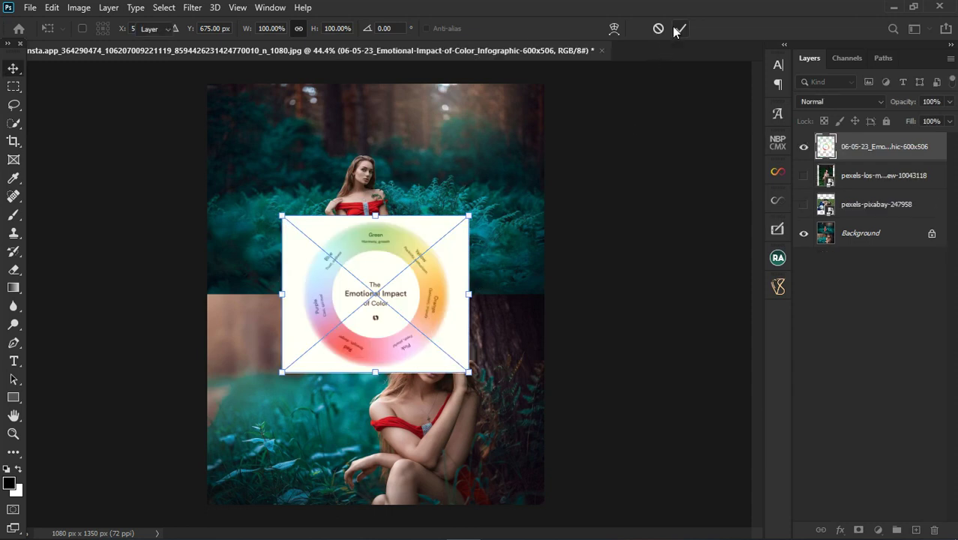
left_click(804, 146)
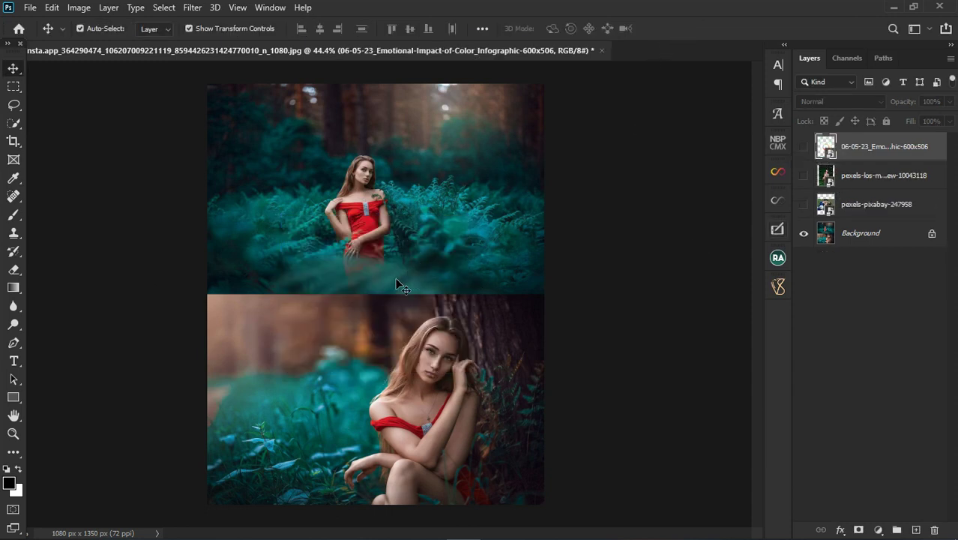
- Compare the collage of the woman in red with the pexels-los-muertos-crew-10043118 and pexels-pixabay-247958 photos by toggling their layers' visibility
scroll(332, 353, "up", 1)
scroll(332, 353, "down", 1)
scroll(376, 261, "up", 1)
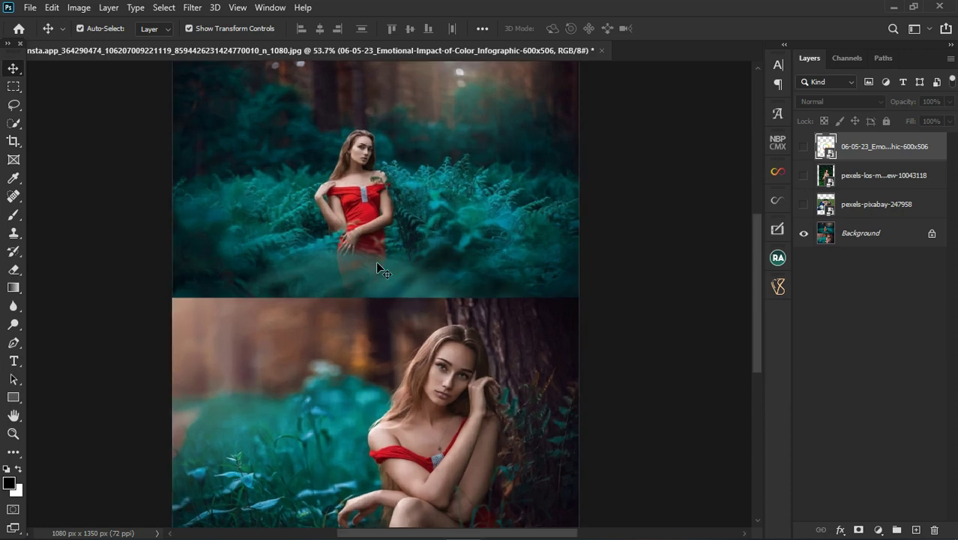
scroll(376, 261, "down", 2)
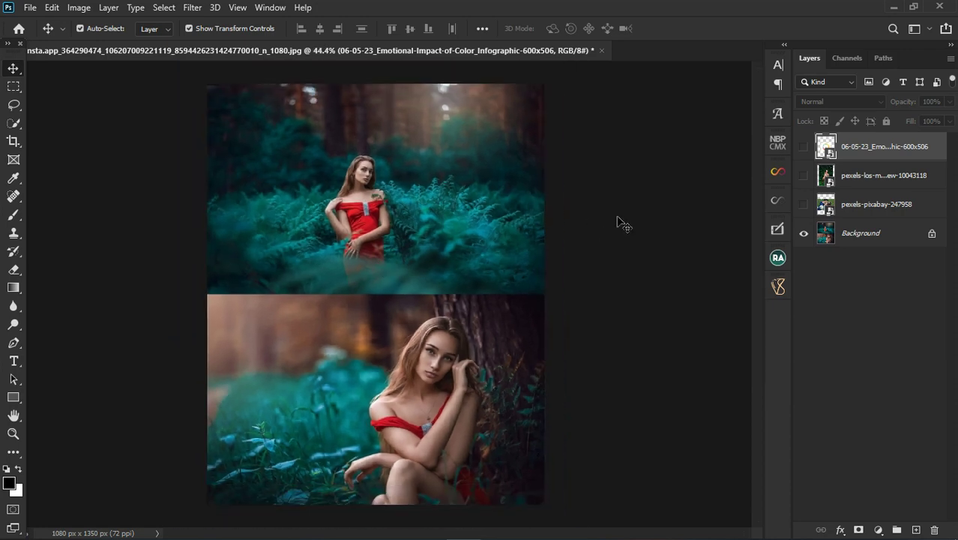
left_click(805, 176)
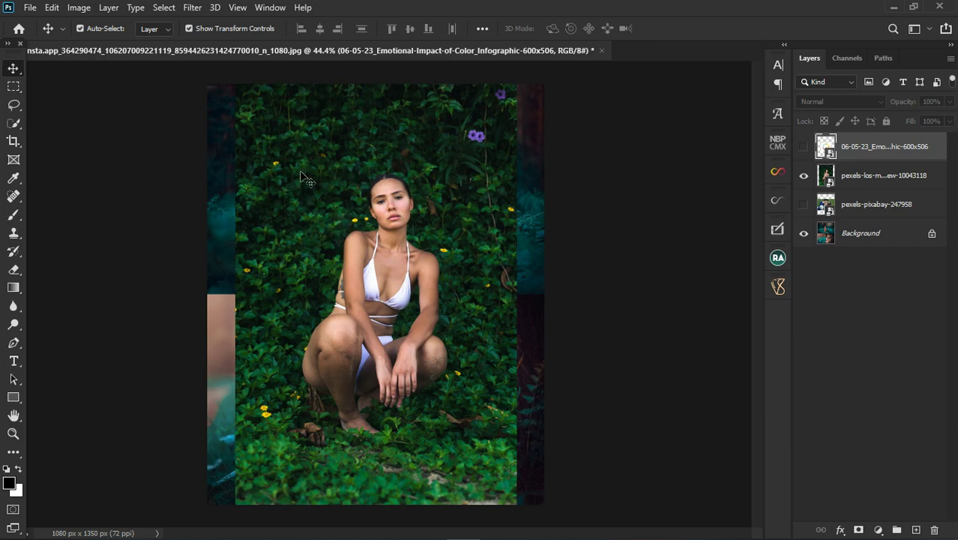
left_click(806, 177)
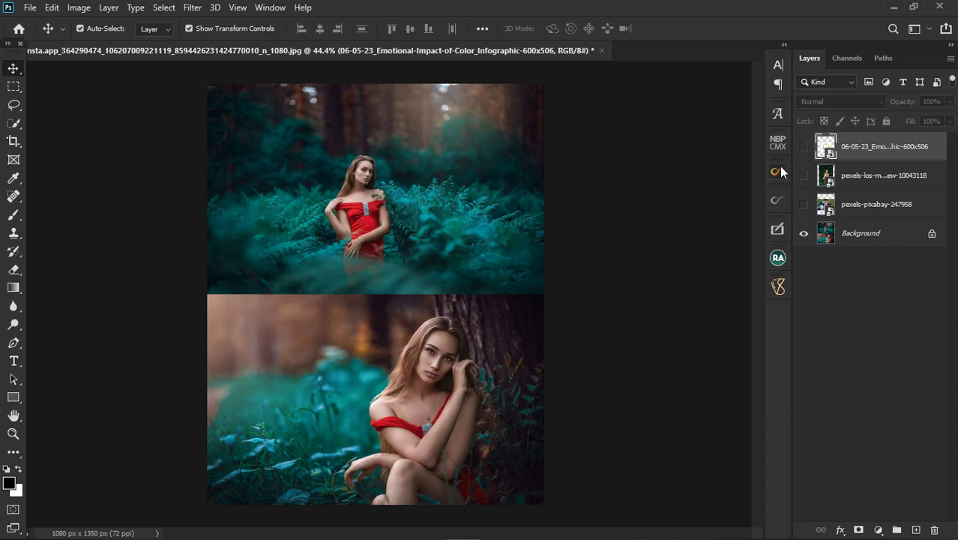
left_click(804, 176)
left_click(804, 175)
left_click(805, 205)
left_click(804, 205)
left_click(804, 175)
left_click(804, 175)
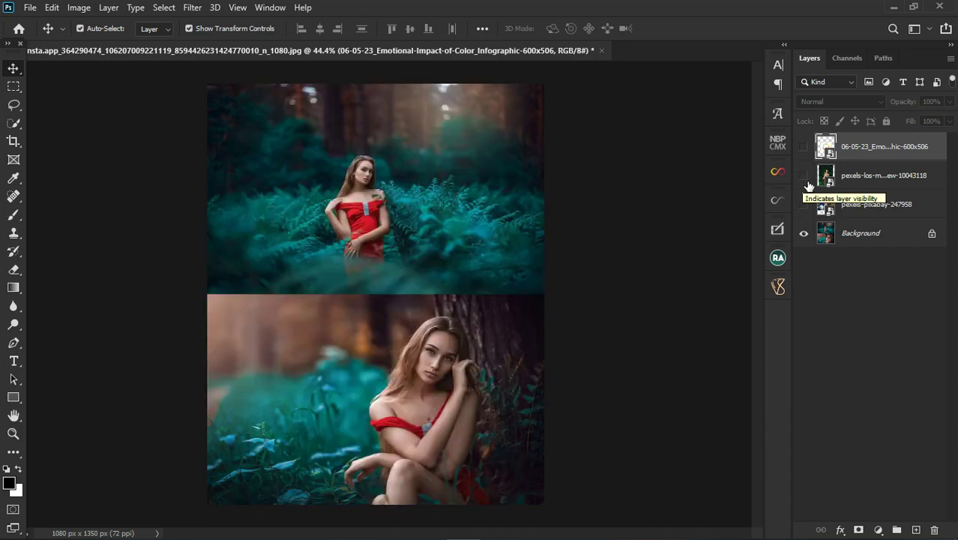
- Show the Emotional Impact of Color infographic for review, shift it slightly sideways and hide its layer again
left_click(803, 147)
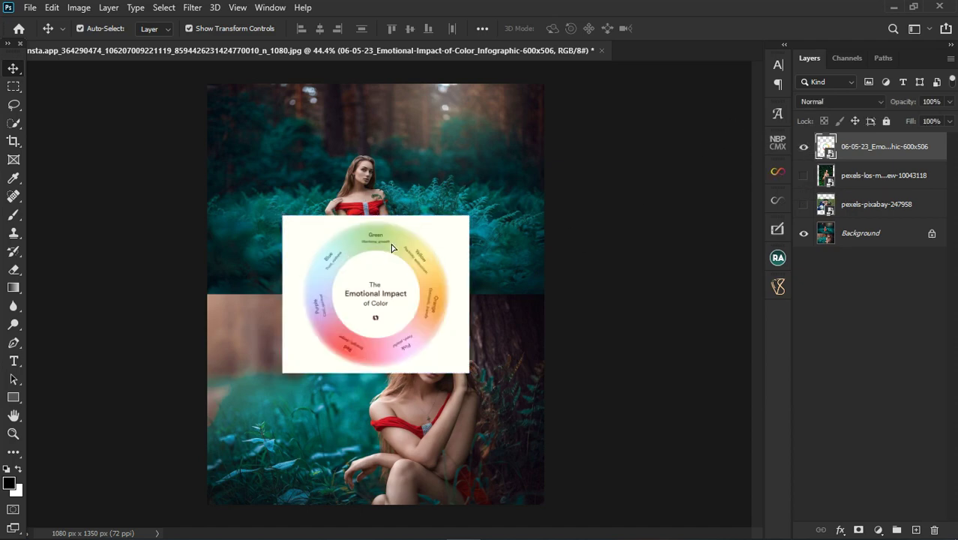
mouse_move(340, 248)
left_mouse_down()
mouse_move(391, 247)
mouse_move(347, 258)
left_mouse_up()
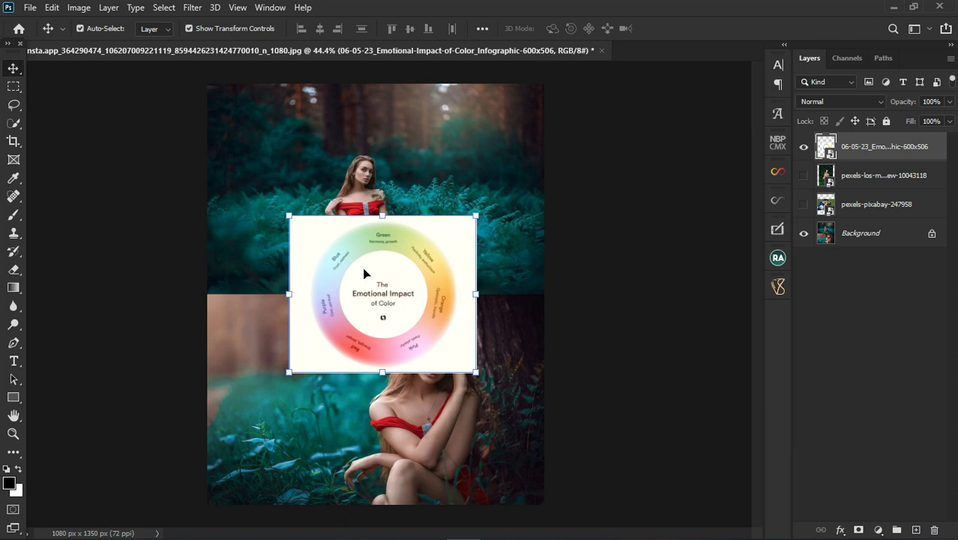
left_click(804, 146)
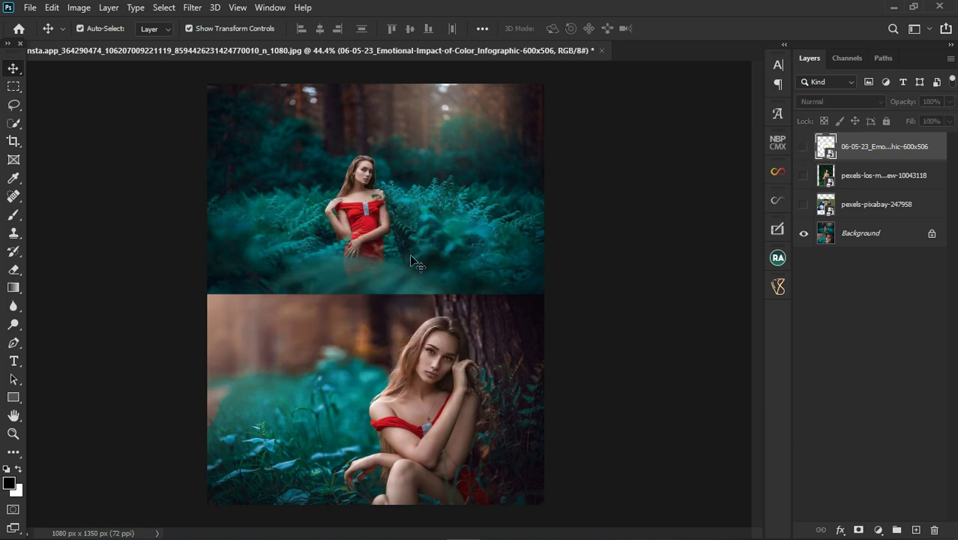
- Unlock the Background layer and extend the canvas to the right with the Crop tool to about 2210 px wide
left_click(932, 235)
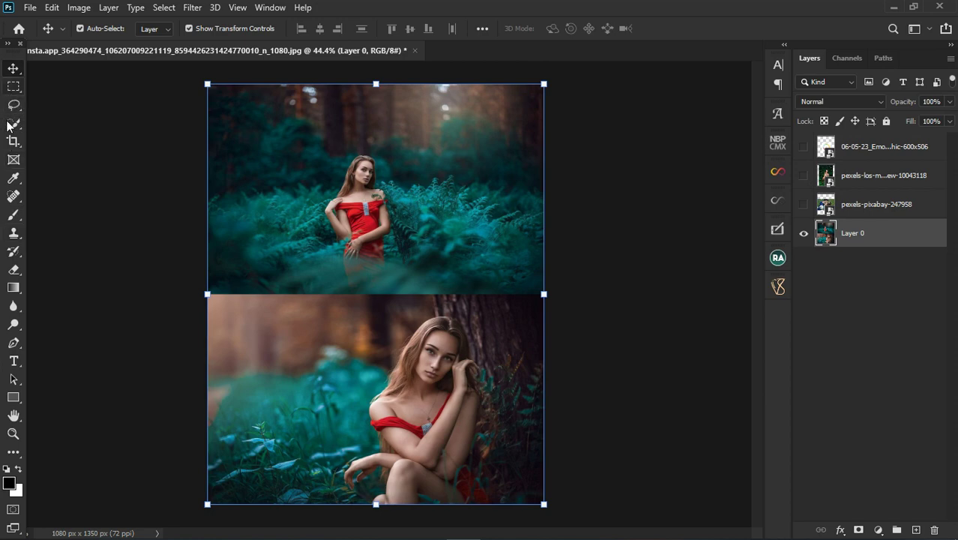
left_click(14, 143)
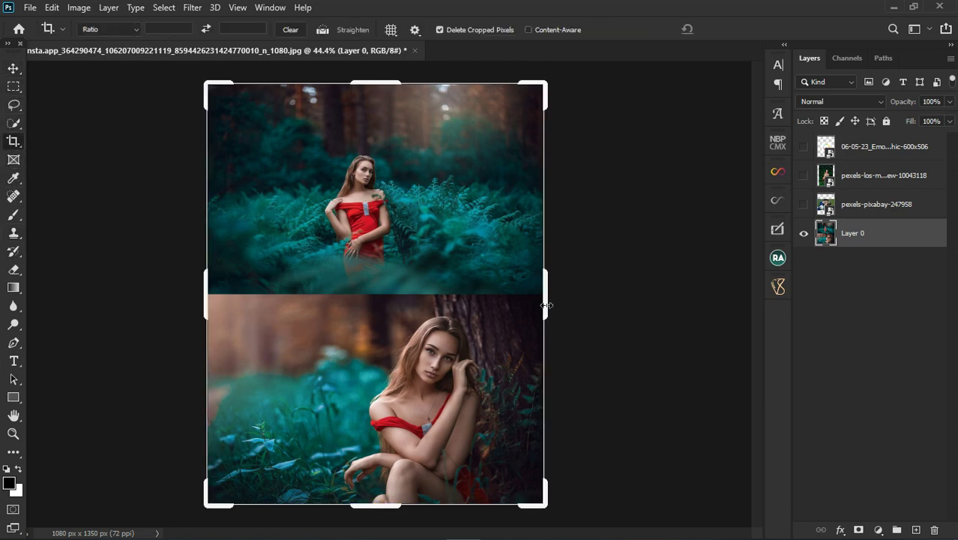
scroll(345, 315, "down", 3)
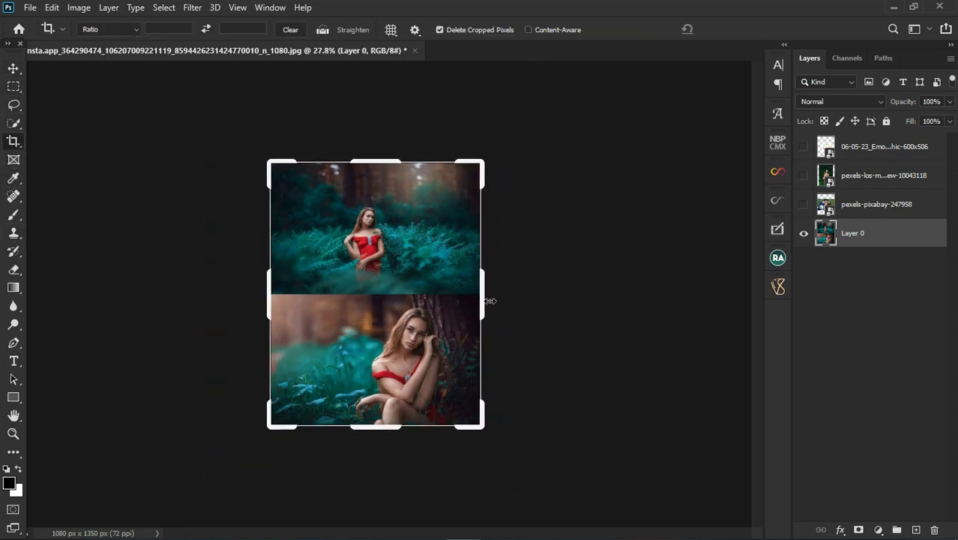
left_click_drag(490, 302, 601, 300)
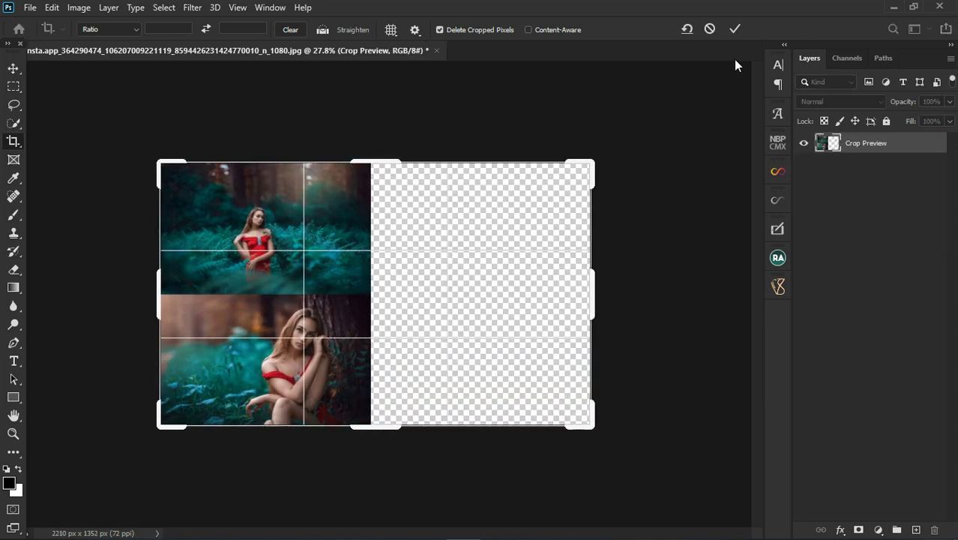
left_click(739, 30)
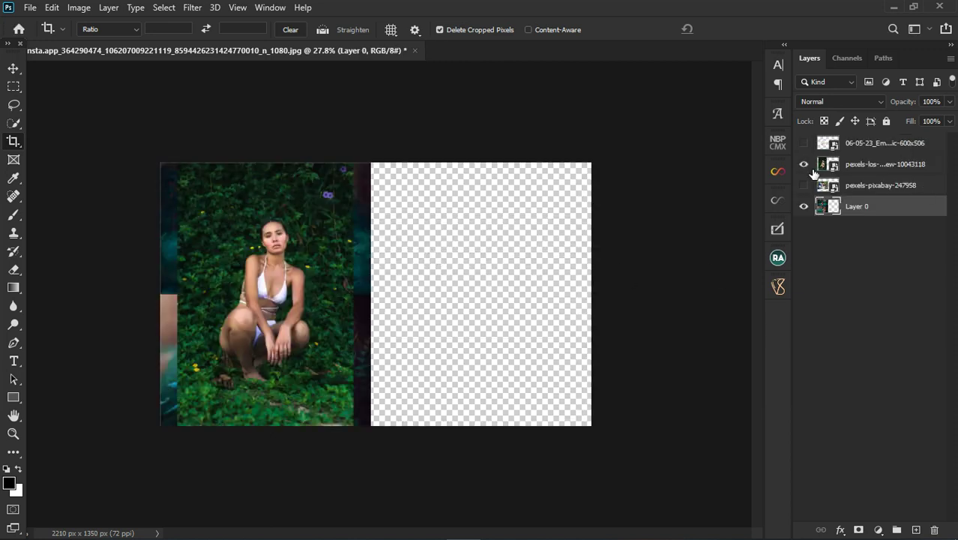
- Show the pexels-los-muertos-crew-10043118 photo and move it onto the empty area beside the collage
key("v")
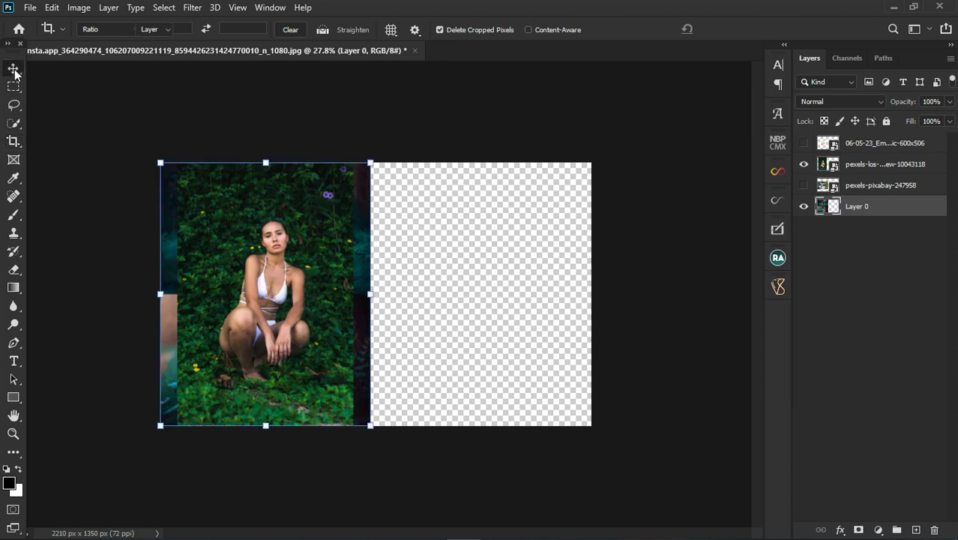
left_click_drag(282, 288, 490, 290)
key("ctrl+0")
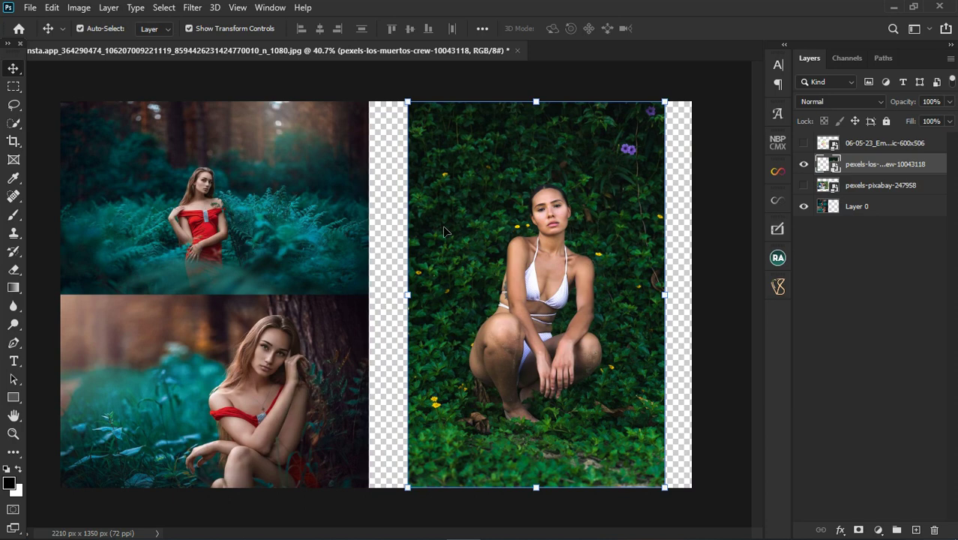
- Reorder the layers so Layer 0 is on top with pexels-los-muertos-crew-10043118 directly beneath it
left_click(229, 239)
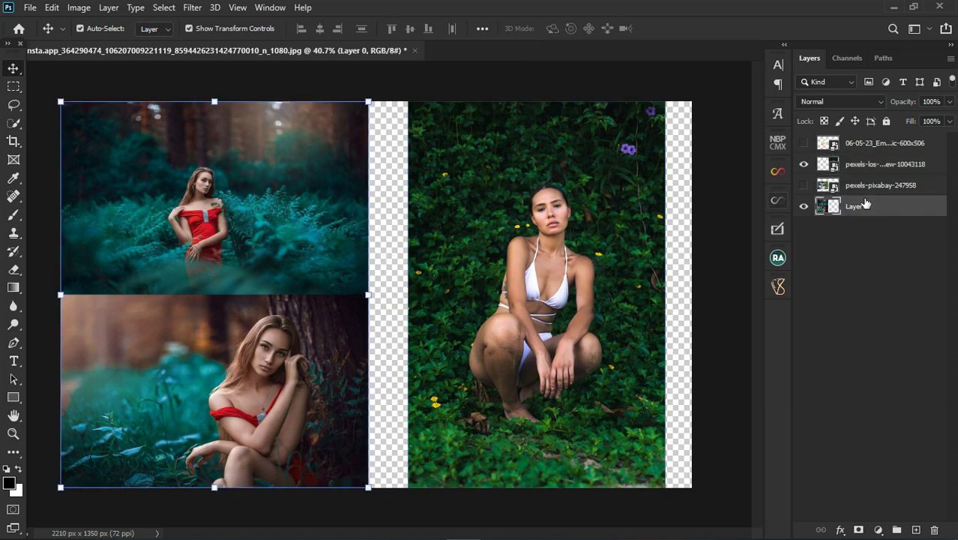
left_click_drag(864, 210, 868, 150)
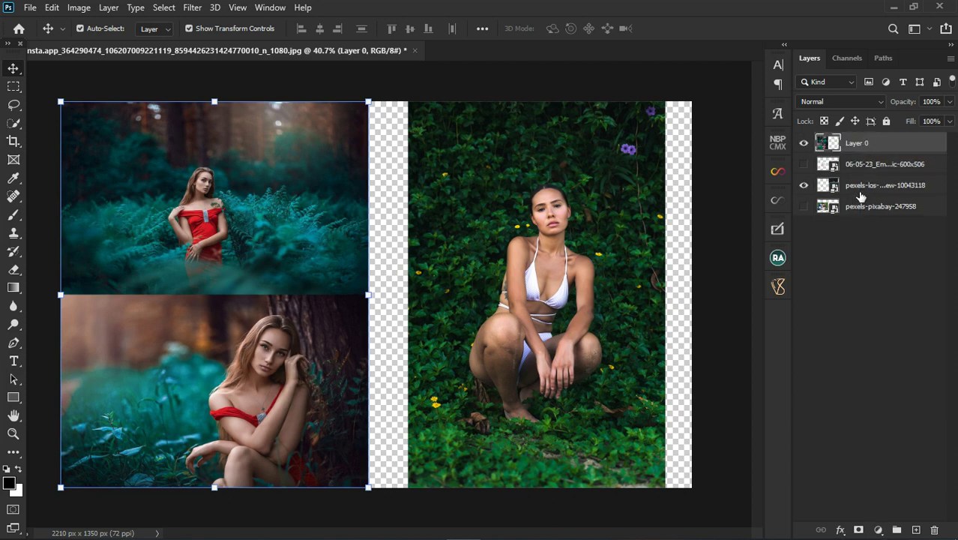
left_click(529, 238)
mouse_move(855, 187)
left_mouse_down()
mouse_move(858, 158)
mouse_move(850, 170)
left_mouse_up()
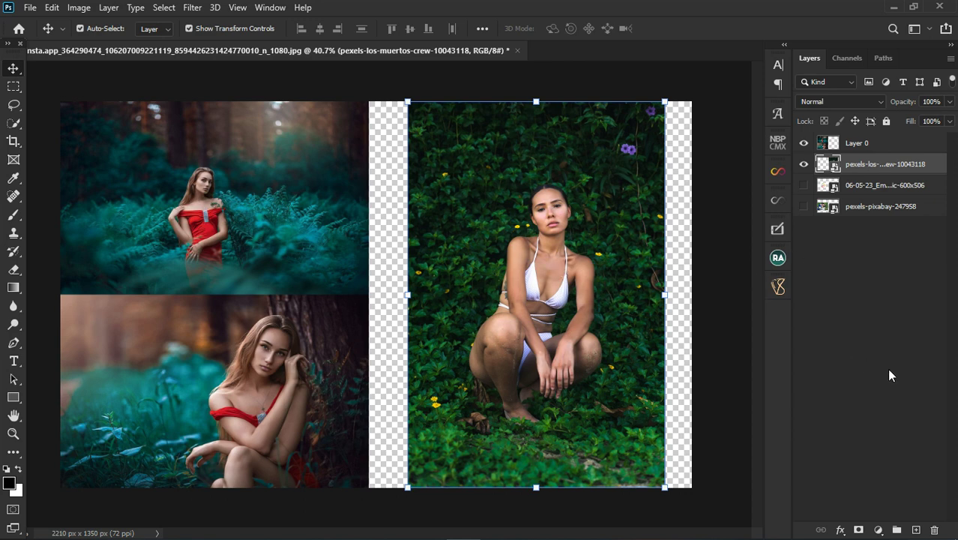
left_click(879, 531)
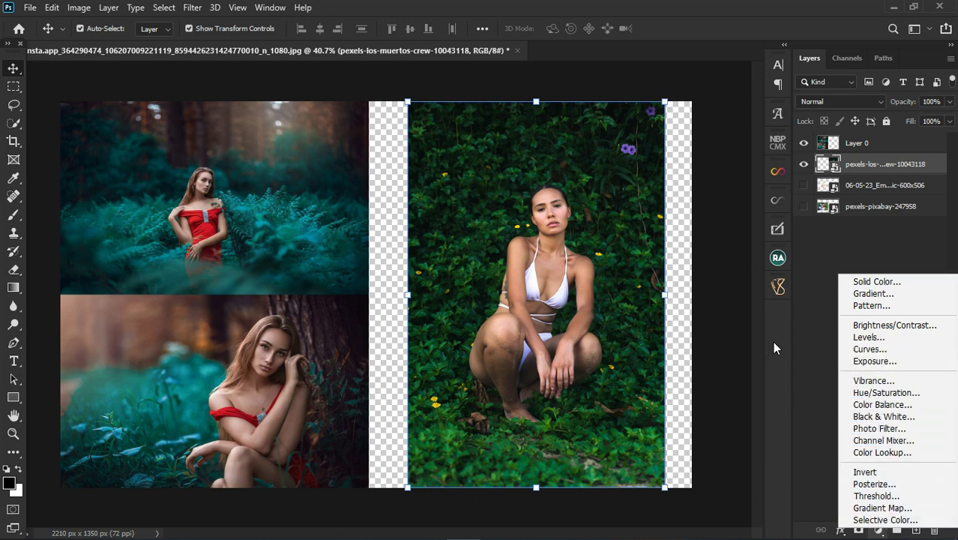
left_click(816, 347)
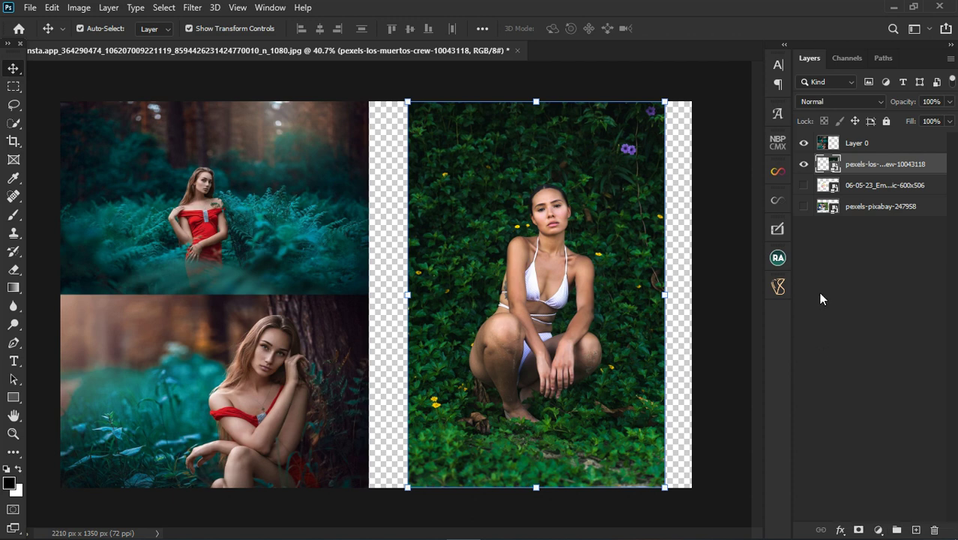
- Generate a color grade over both photos with the Infinite Color plugin, dismiss its alert and collapse the plugin
left_click(776, 175)
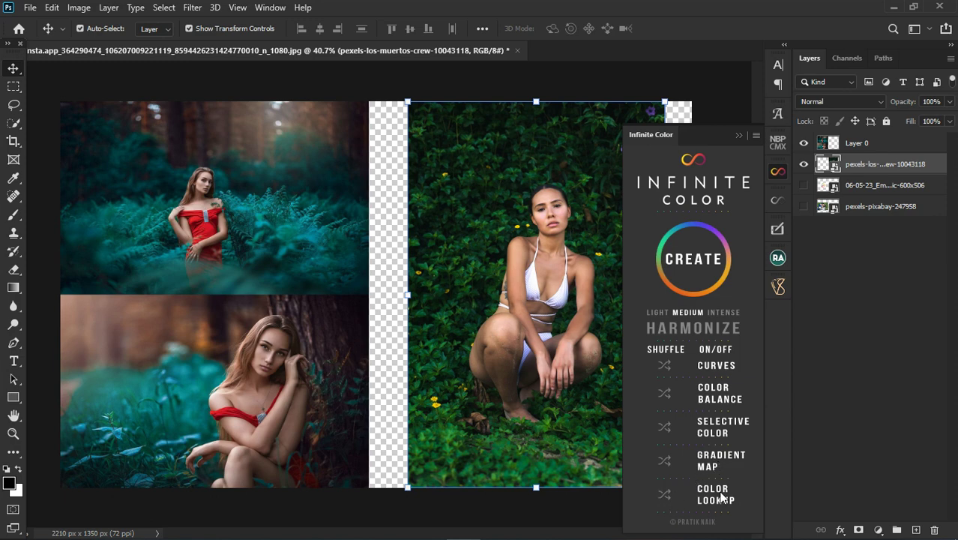
left_click(703, 272)
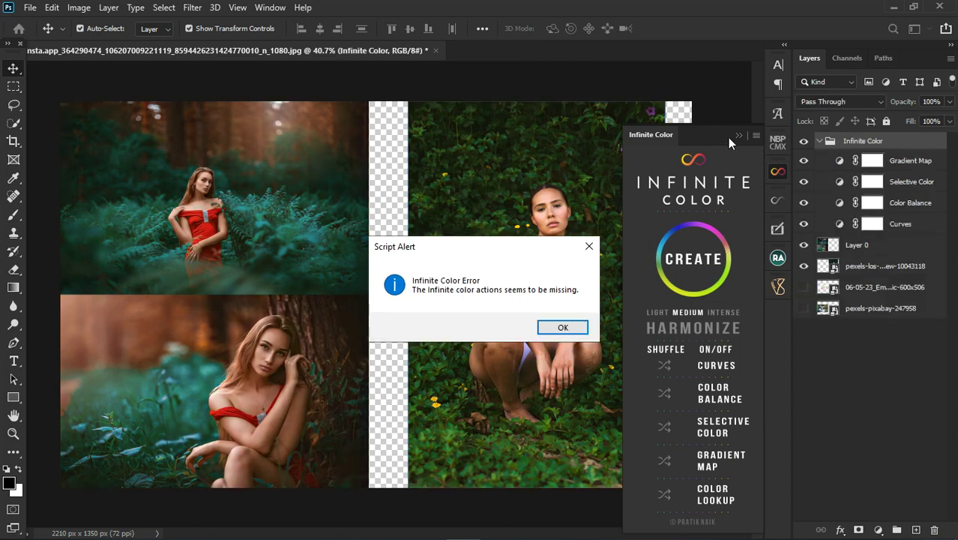
left_click(576, 328)
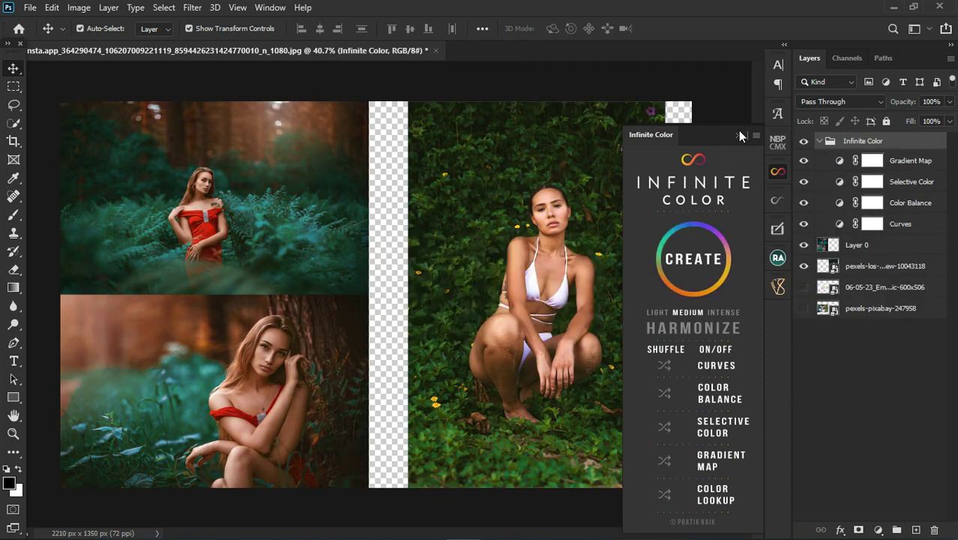
left_click(739, 136)
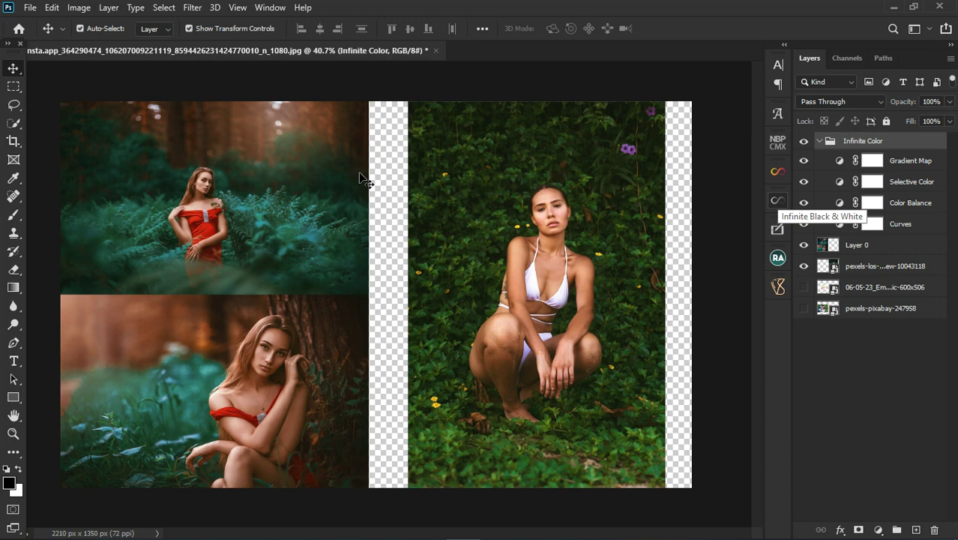
- Hide the Gradient Map and Color Balance adjustments in the Infinite Color group and select the Curves adjustment
left_click(804, 161)
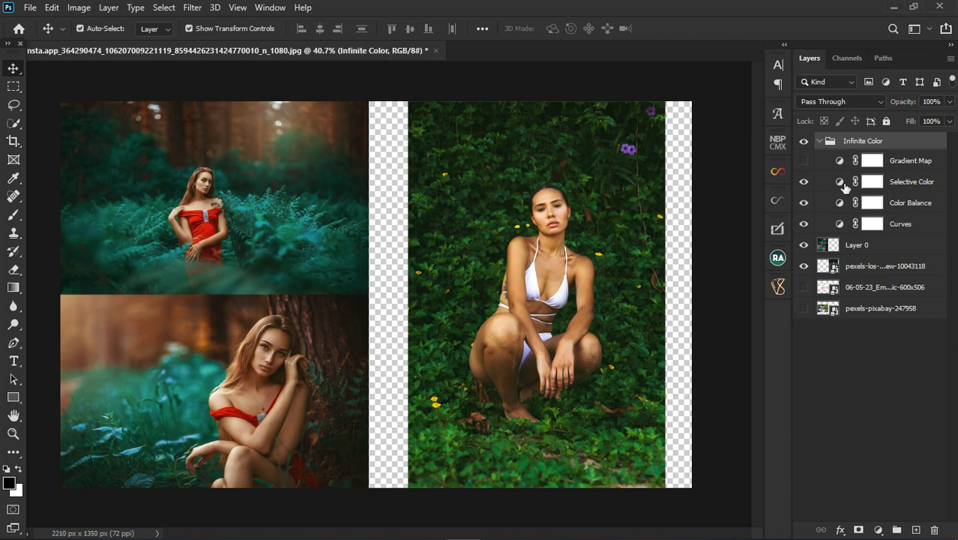
left_click(916, 190)
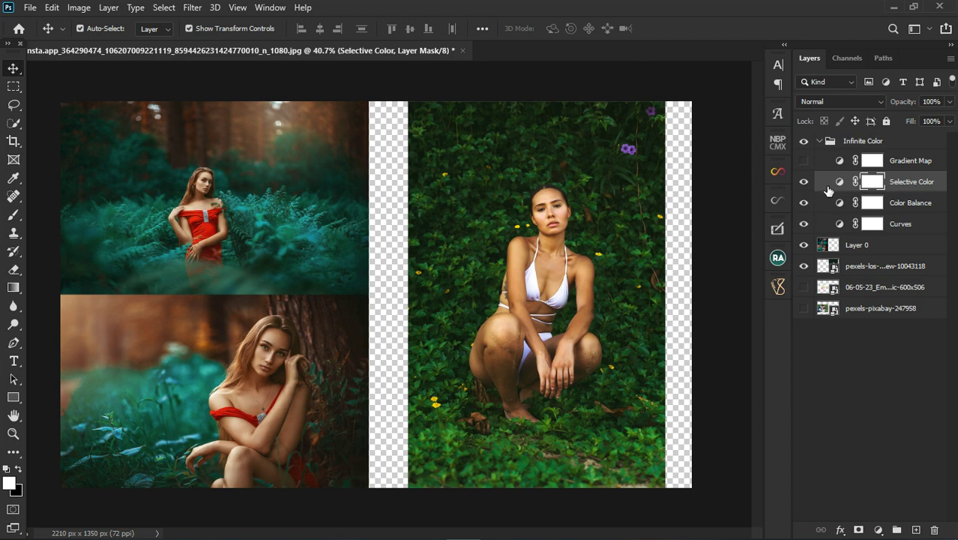
left_click(907, 212)
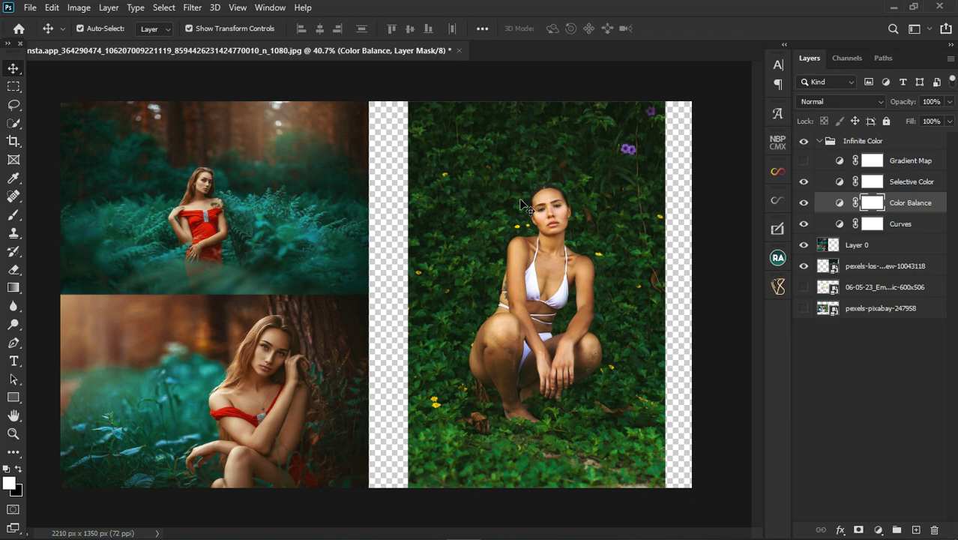
left_click(803, 203)
left_click(919, 228)
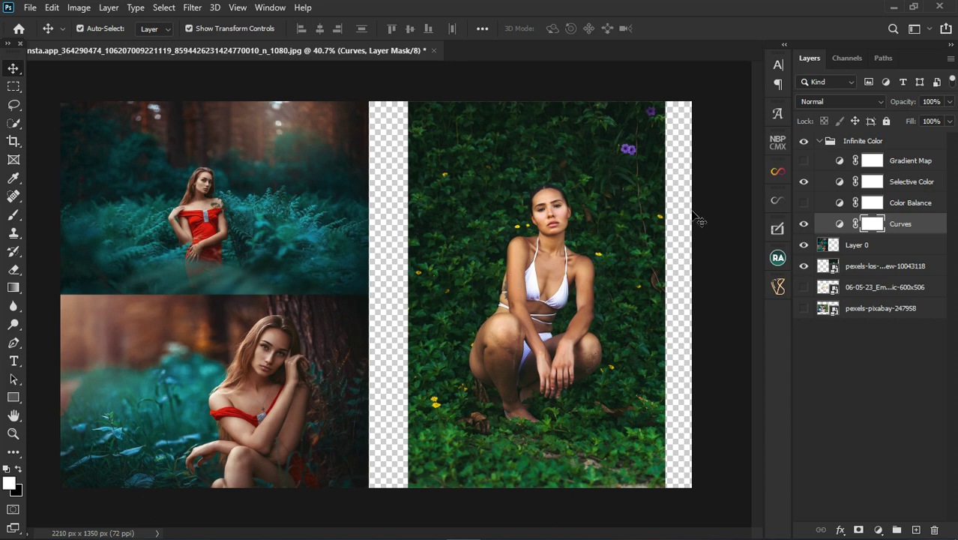
- Adjust the shadow end point of the RGB curve in the Curves adjustment
left_click(846, 225)
double_click(850, 228)
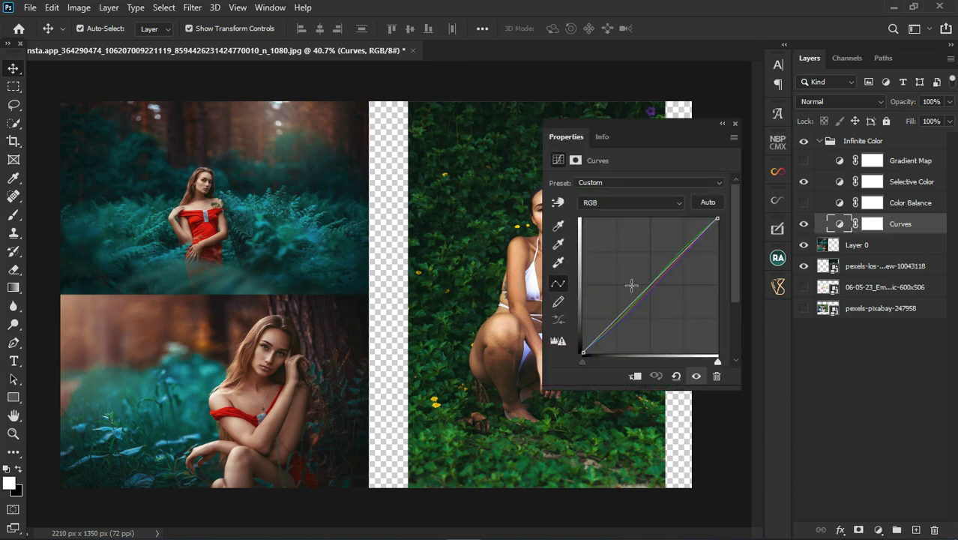
left_click(604, 202)
left_click(602, 203)
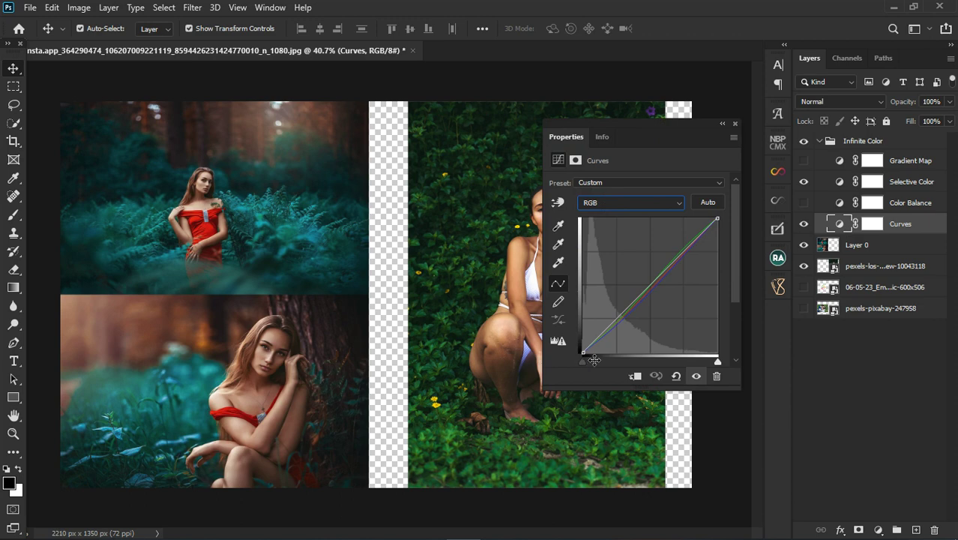
left_click_drag(584, 353, 608, 372)
left_click(736, 123)
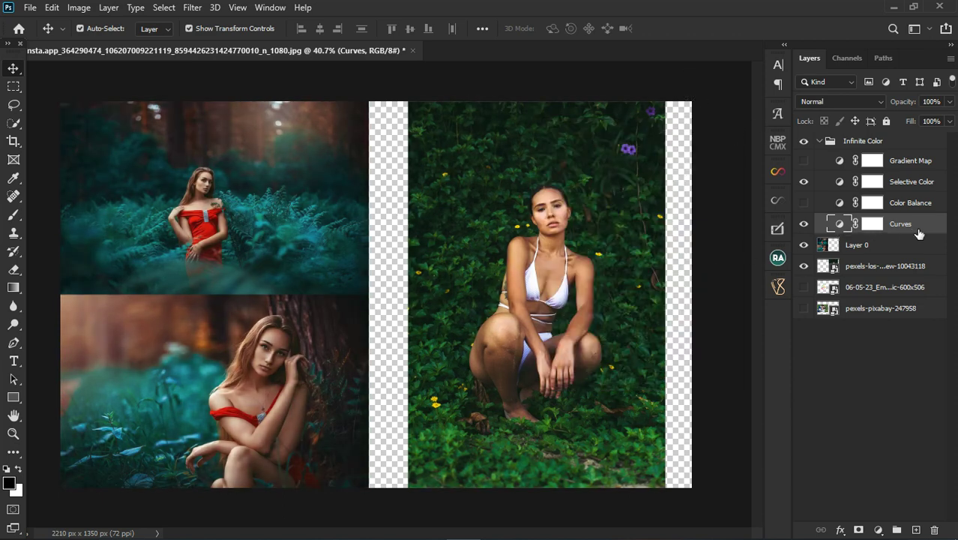
- Add a Hue/Saturation adjustment layer at the top of the Infinite Color group
left_click(890, 143)
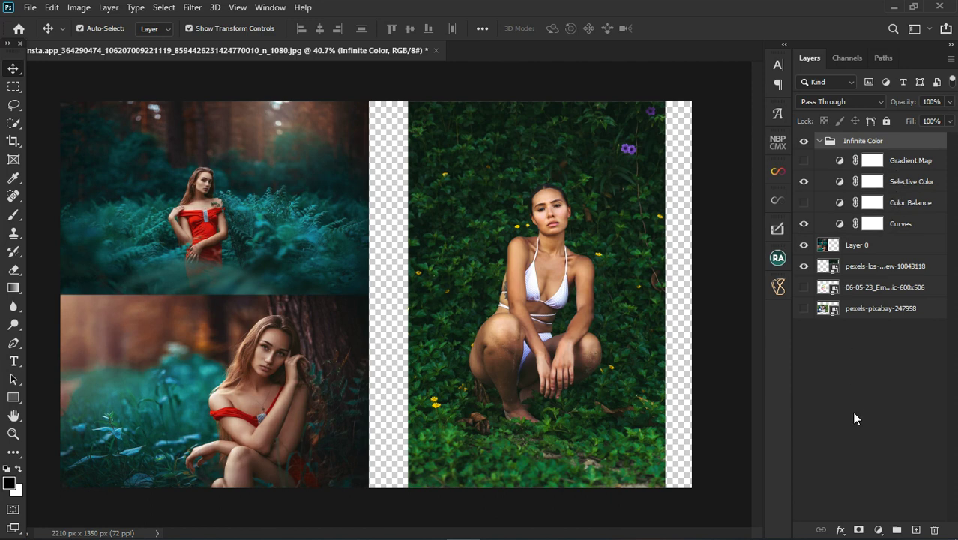
left_click(879, 530)
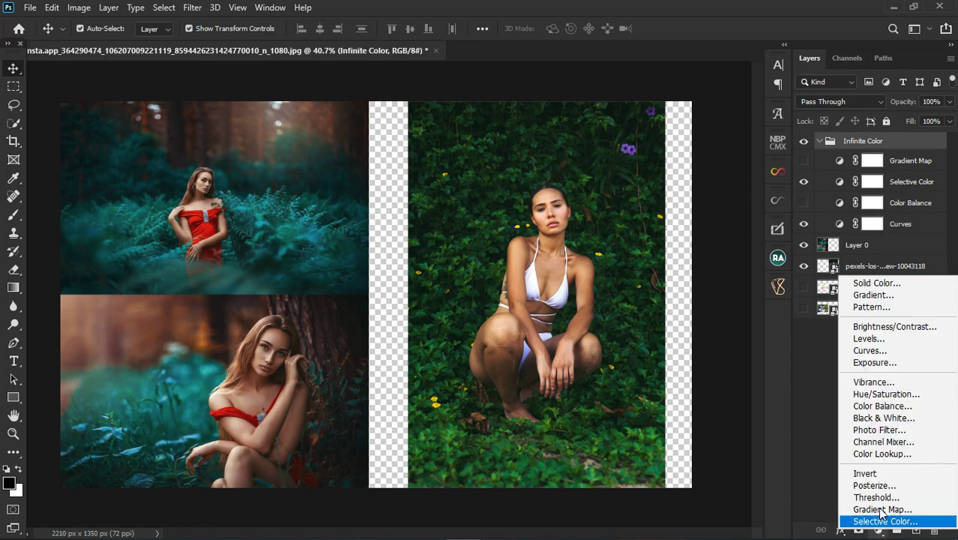
left_click(885, 403)
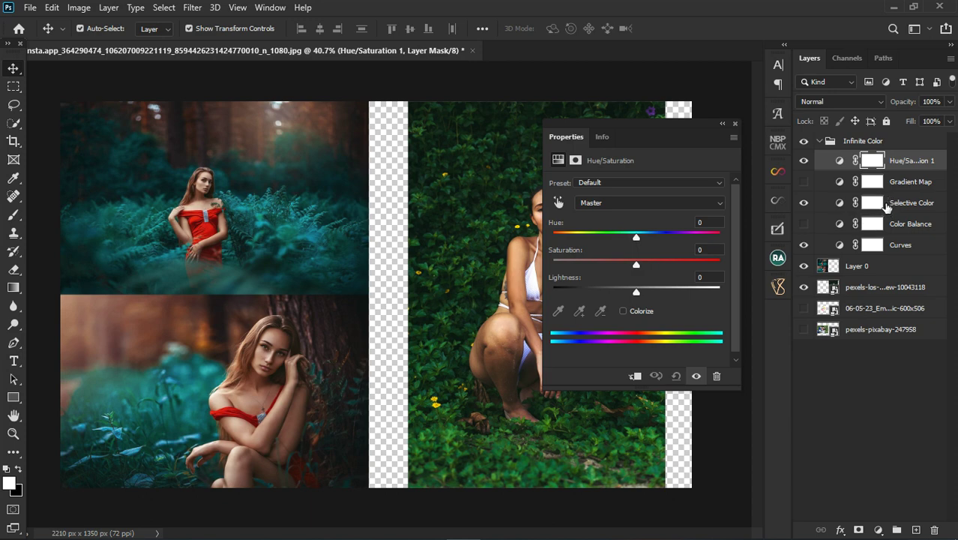
left_click(734, 124)
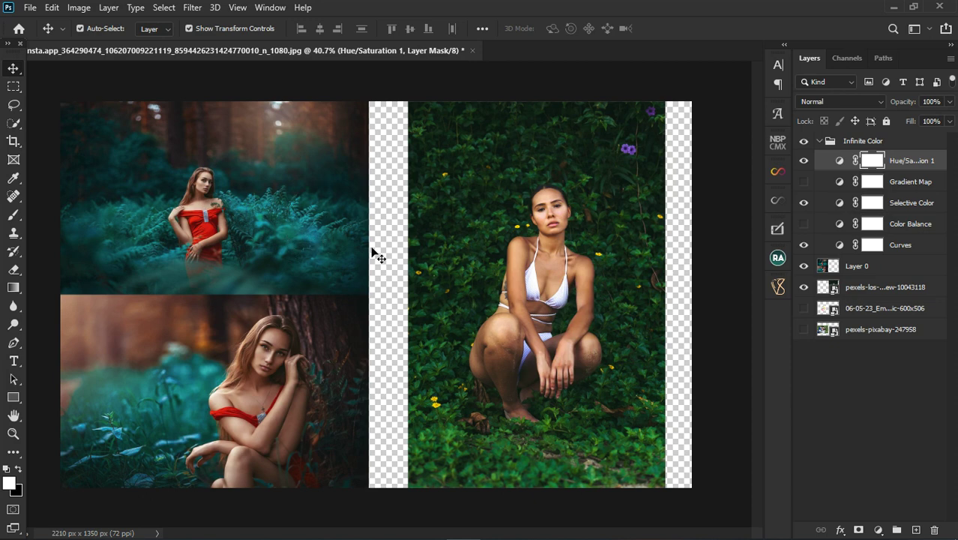
- Set the Cyans saturation to -100 in the Hue/Saturation adjustment
double_click(845, 162)
left_click(598, 207)
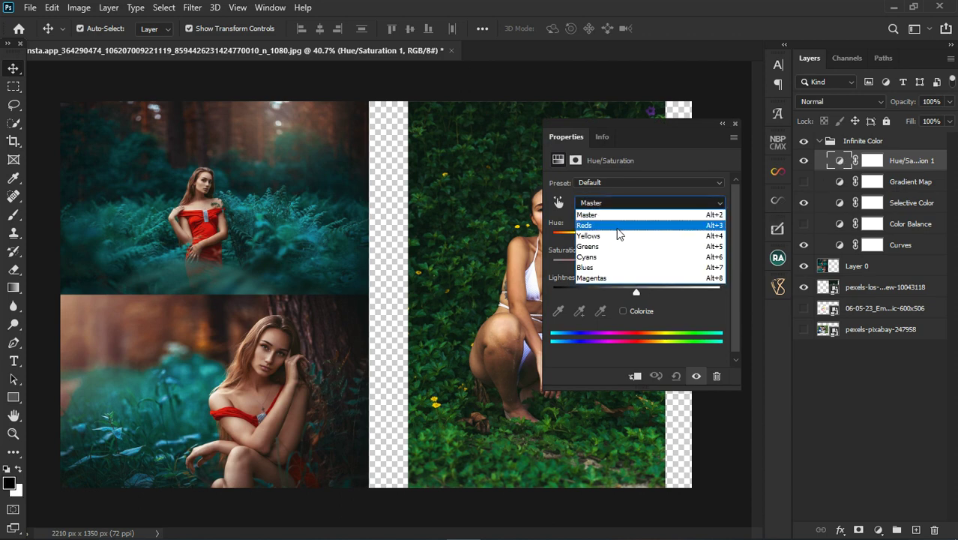
left_click(638, 263)
left_click_drag(638, 267, 498, 265)
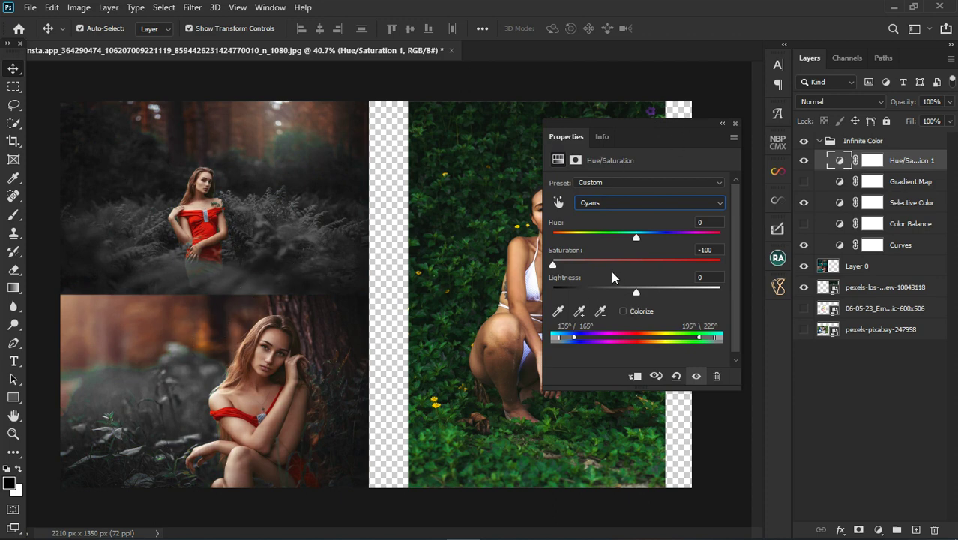
- Set the Greens saturation to -100 in the Hue/Saturation adjustment and close its properties
left_click(632, 205)
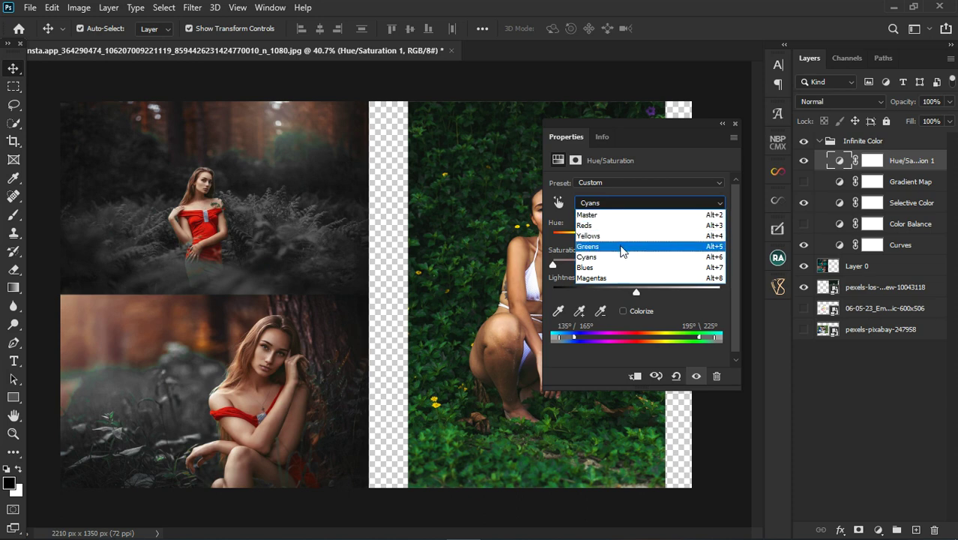
left_click(627, 247)
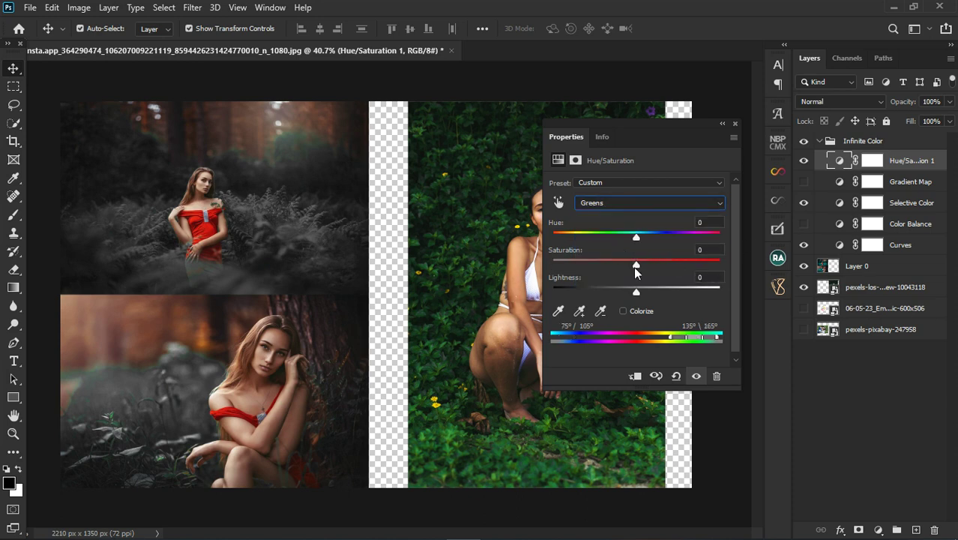
left_click_drag(635, 267, 466, 267)
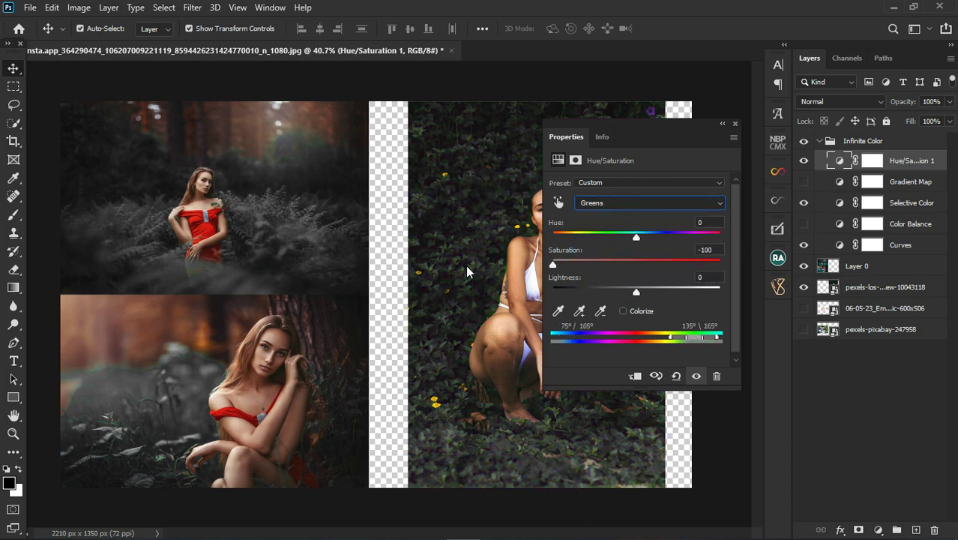
left_click_drag(673, 122, 351, 137)
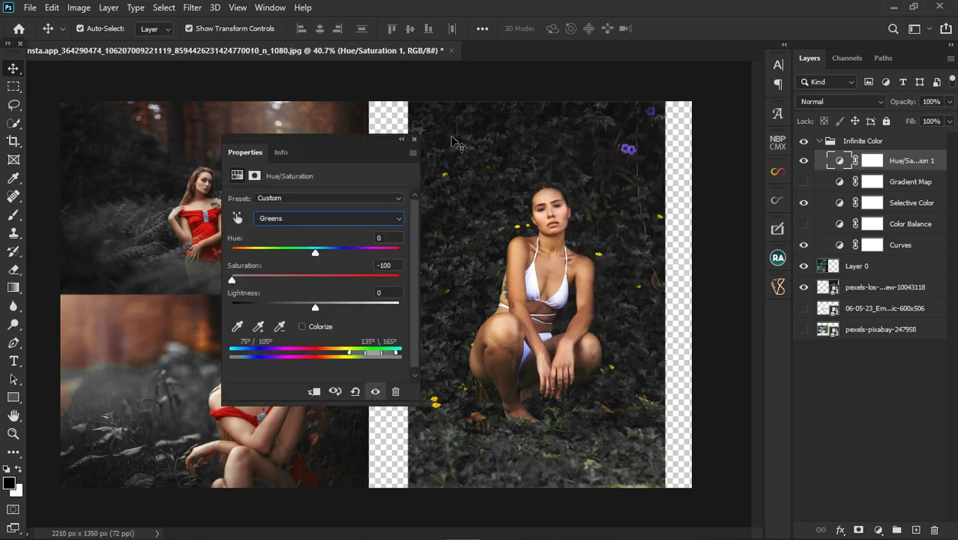
left_click_drag(333, 147, 468, 141)
left_click(545, 139)
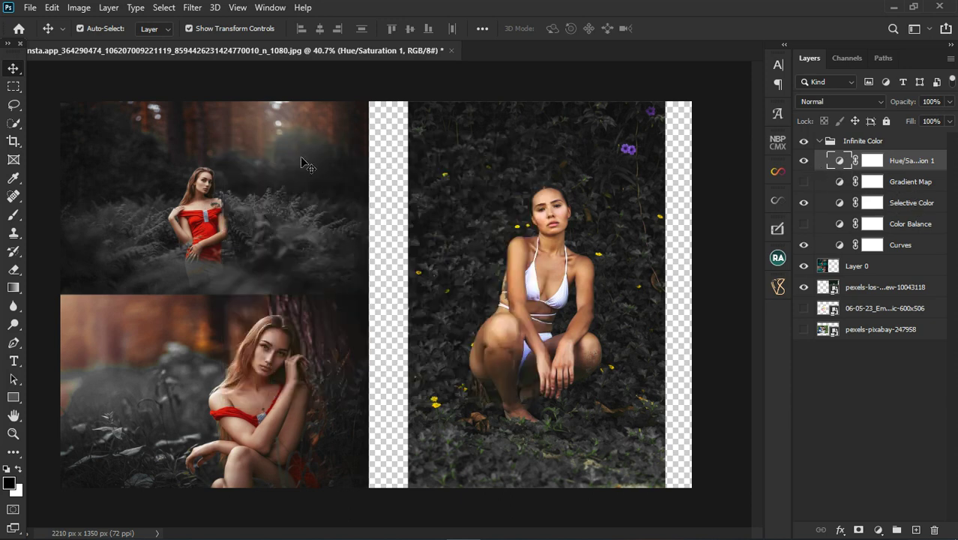
- Set the Black amount of the Reds to +87% in the Selective Color adjustment
double_click(842, 205)
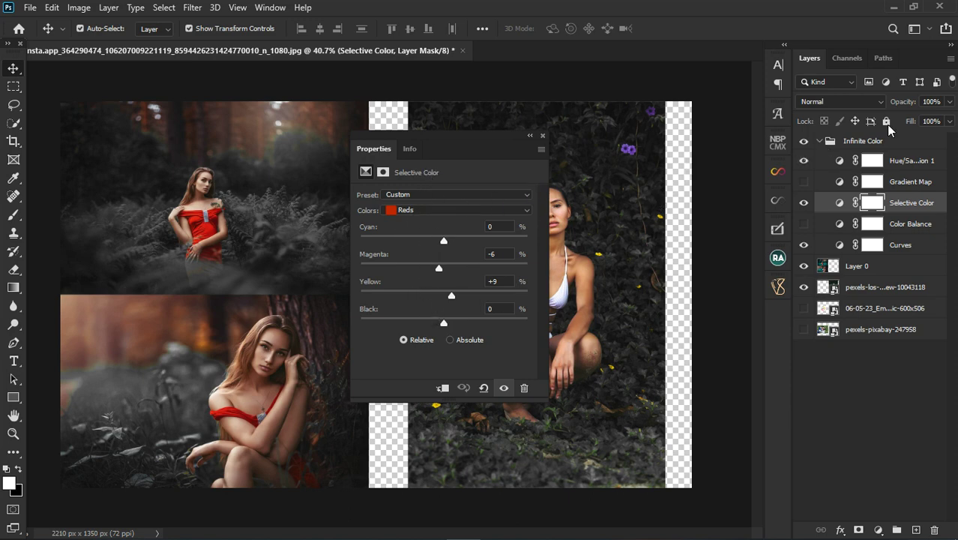
left_click(839, 160)
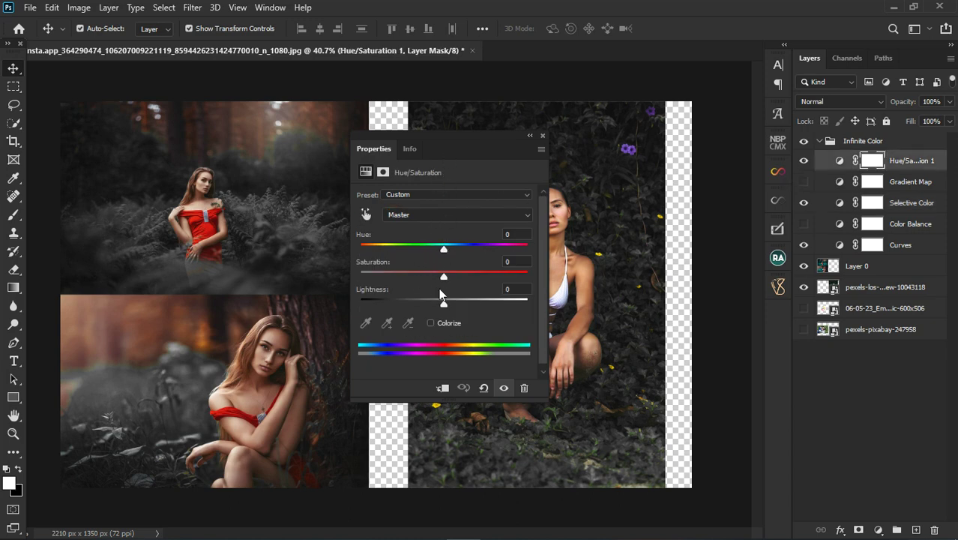
left_click(840, 204)
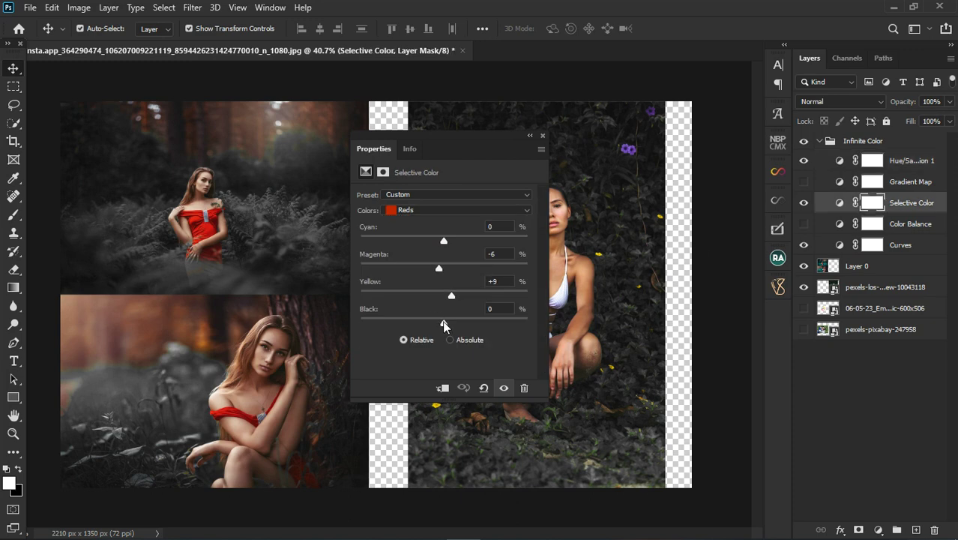
left_click_drag(444, 322, 516, 323)
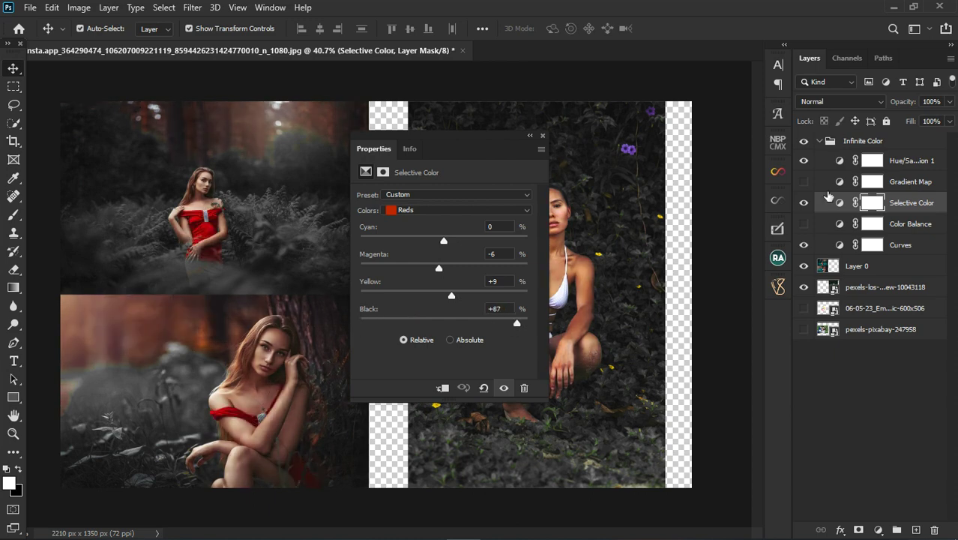
- Darken both photos by setting the Master lightness to -52 in the Hue/Saturation adjustment
left_click(845, 162)
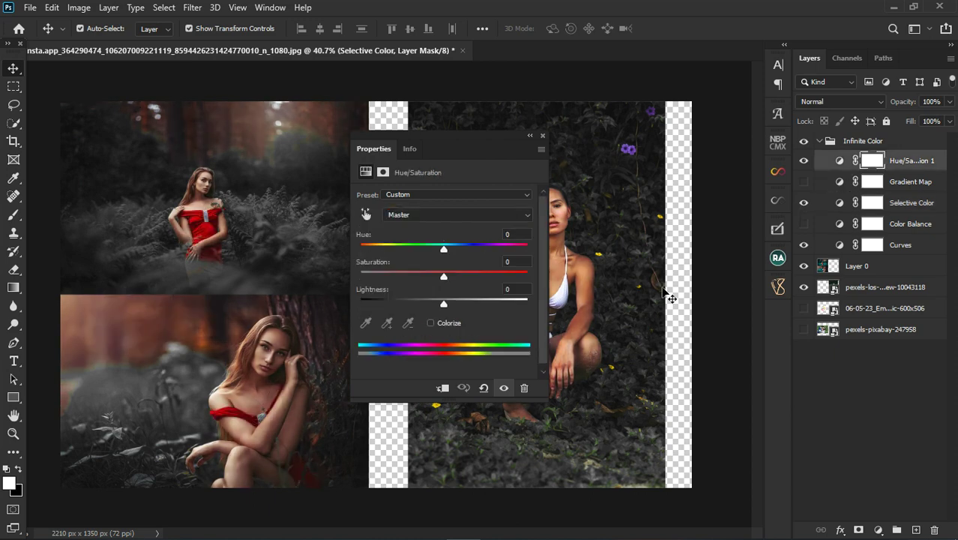
left_click_drag(448, 306, 400, 309)
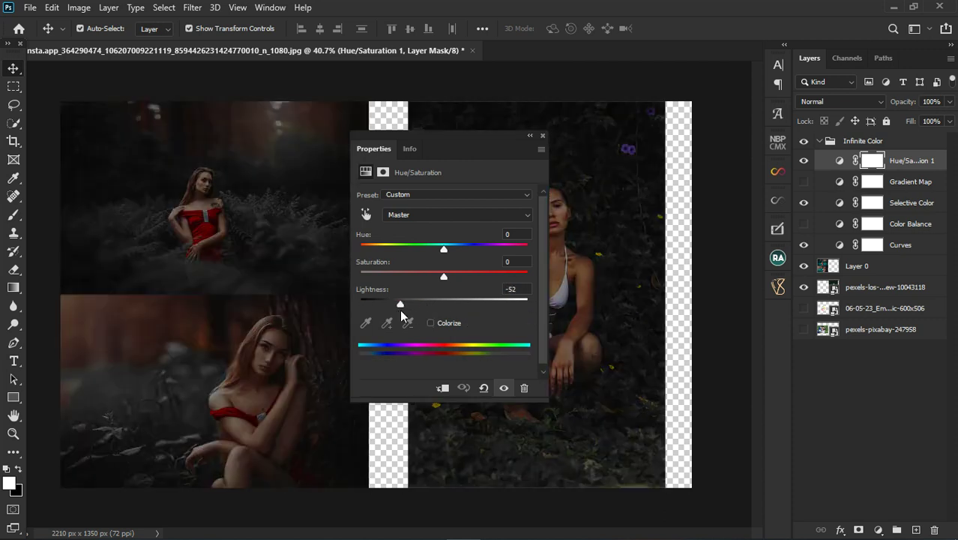
left_click(543, 137)
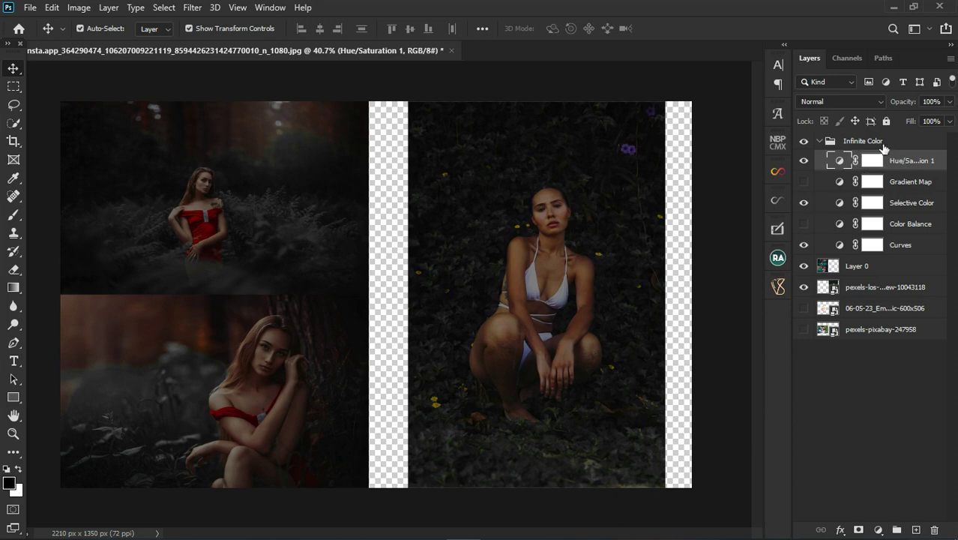
- Hide the Hue/Saturation adjustment and delete the whole Infinite Color group
left_click(877, 142)
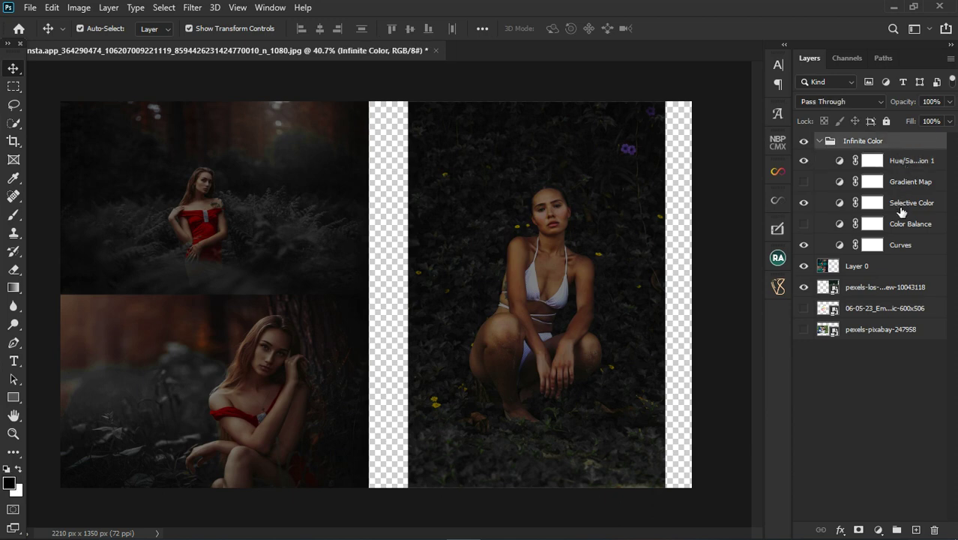
left_click(804, 161)
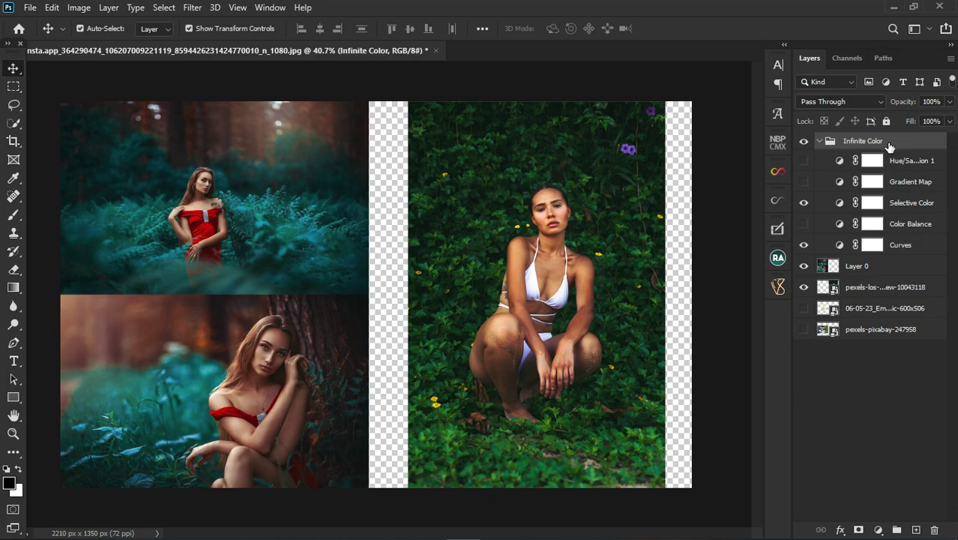
key("ctrl+e")
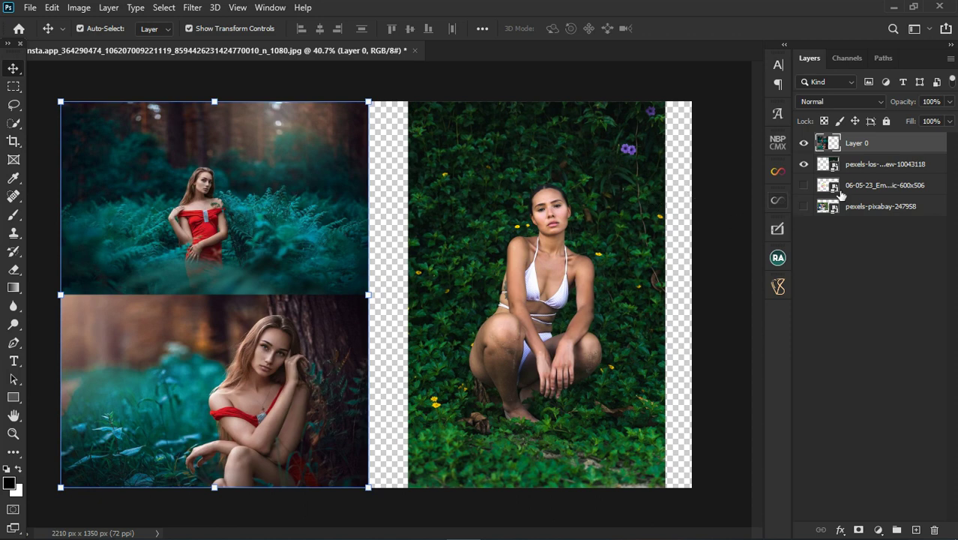
- Hide Layer 0, show the Emotional-Impact-of-Color infographic and bring its layer to the top of the stack
left_click(804, 143)
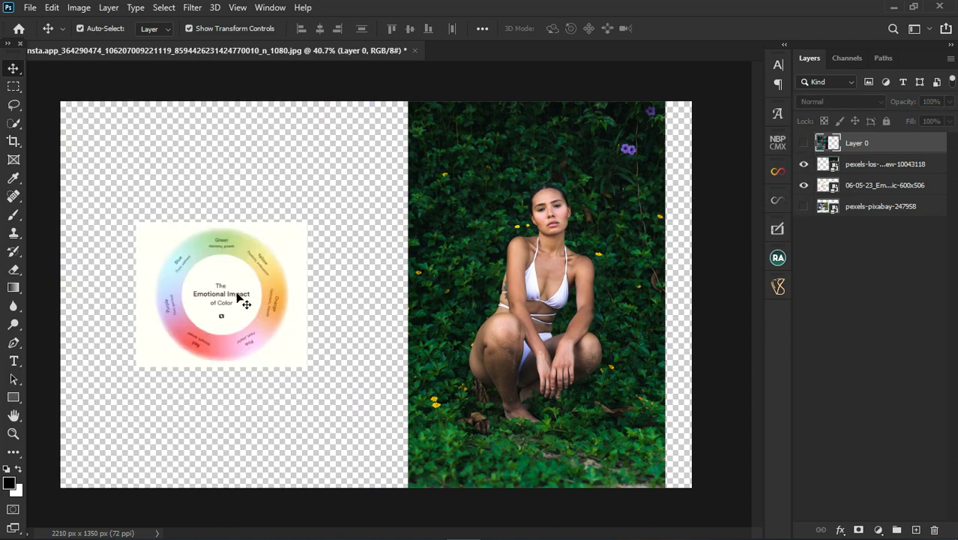
left_click_drag(246, 299, 315, 270)
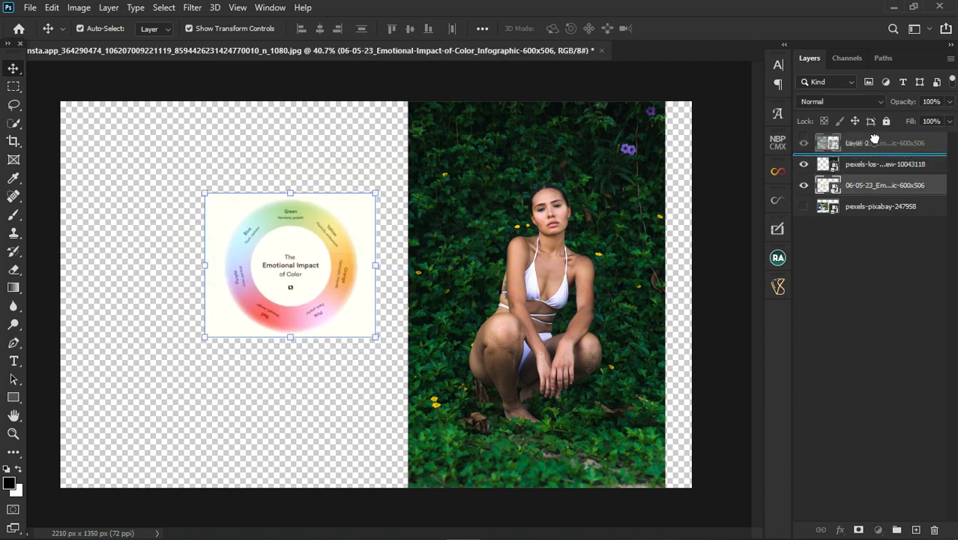
left_click_drag(877, 145, 876, 139)
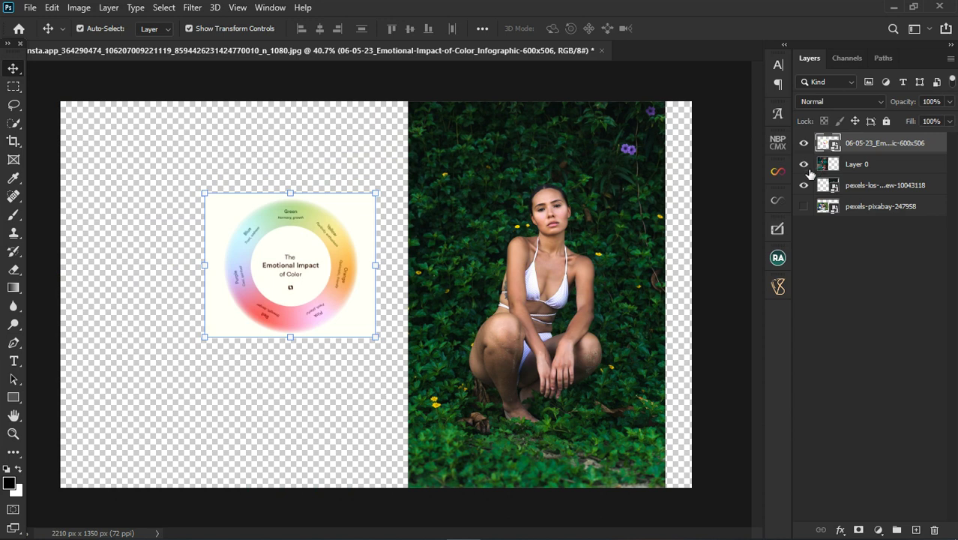
- Show Layer 0 and place the color wheel infographic over the collage, across the seam between its two photos
left_click(805, 164)
left_click_drag(246, 248, 354, 261)
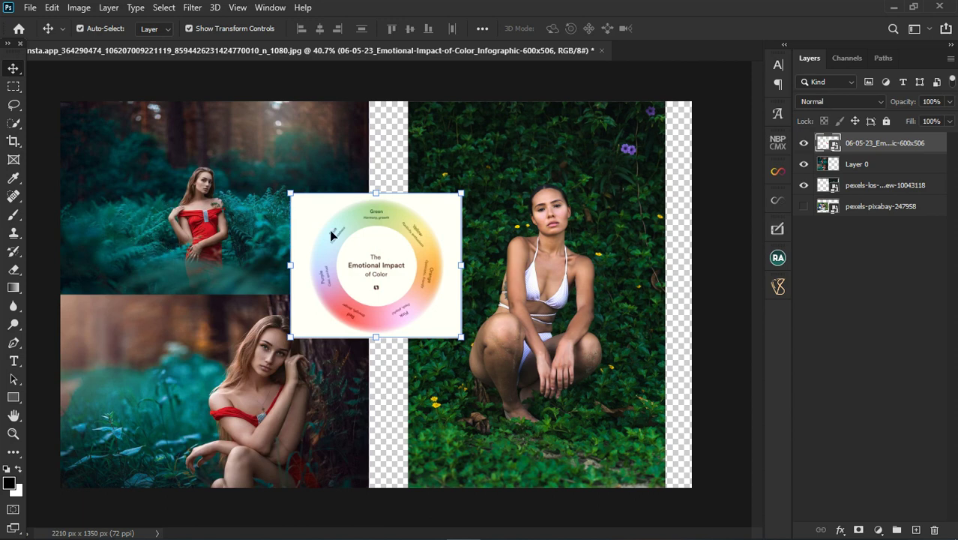
left_click_drag(356, 252, 263, 263)
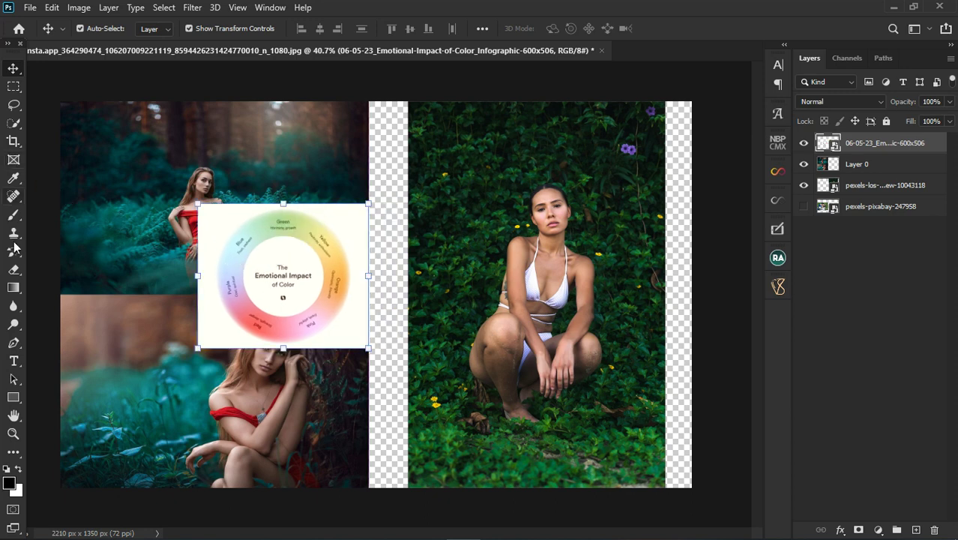
- Rasterize the infographic layer and erase its pale background outside and inside the color ring with the Magic Eraser
right_click(894, 154)
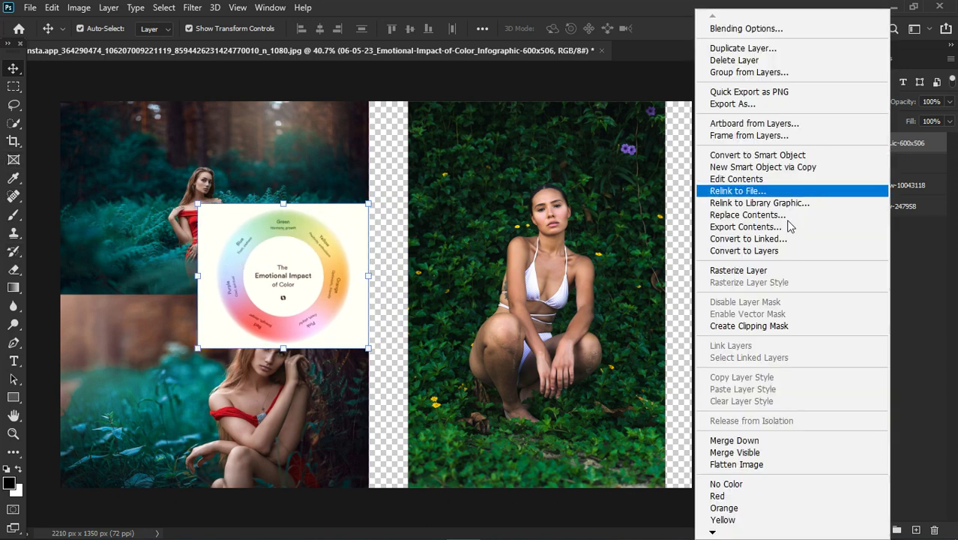
left_click(743, 270)
left_click(14, 271)
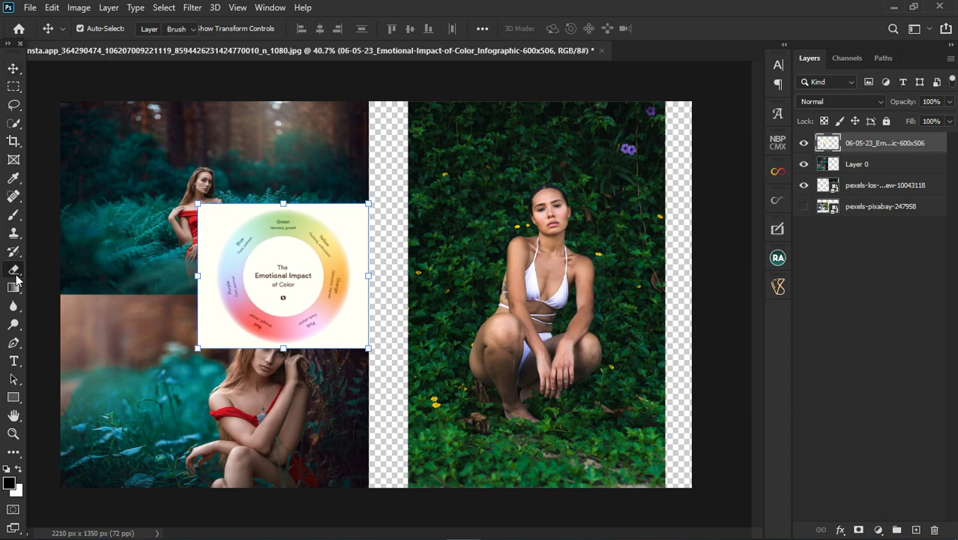
left_click(54, 298)
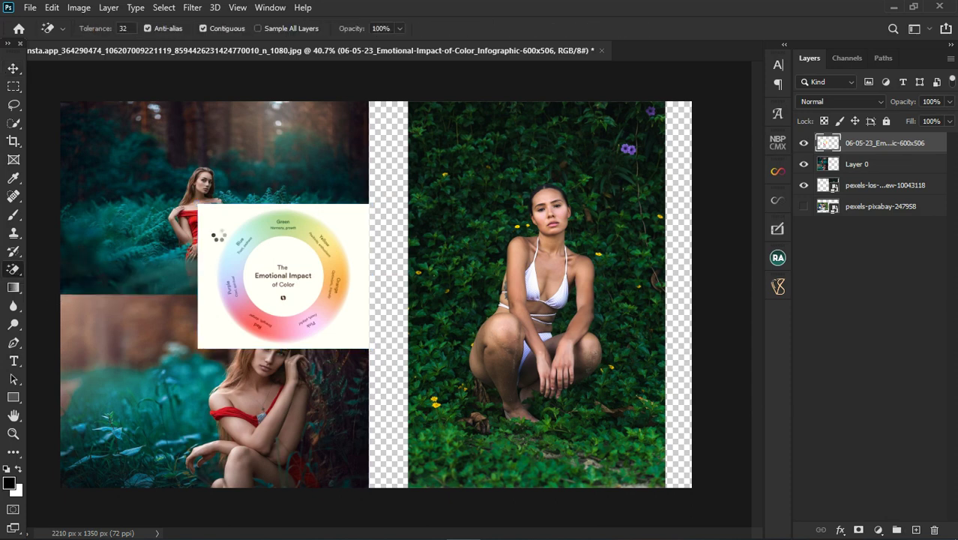
left_click(214, 235)
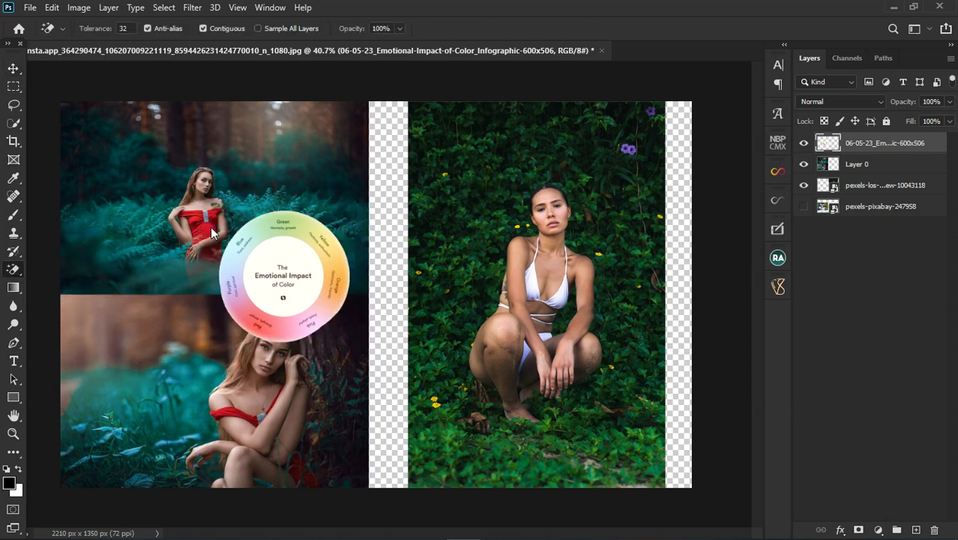
left_click(273, 269)
- Move the cut-out color ring up to the right edge of the collage
left_click(13, 68)
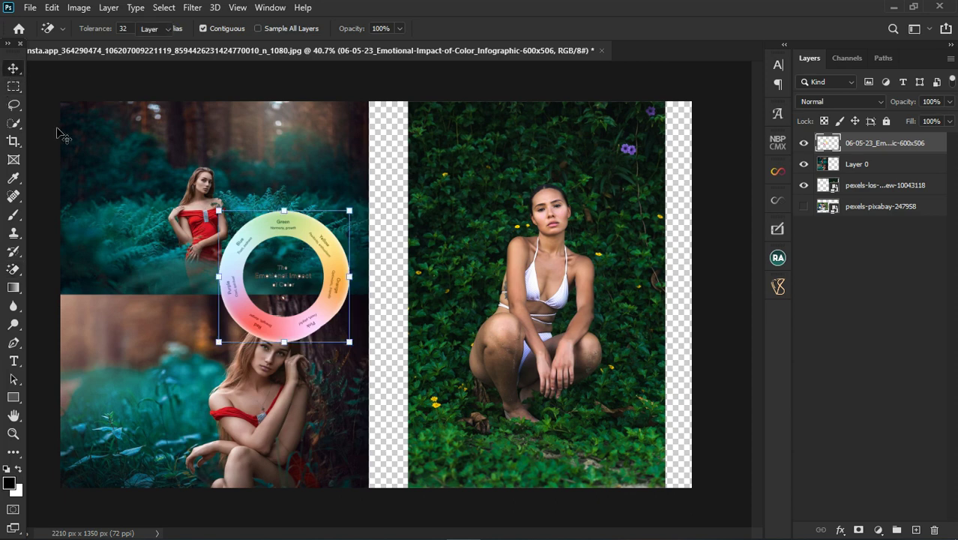
left_click_drag(300, 231, 327, 207)
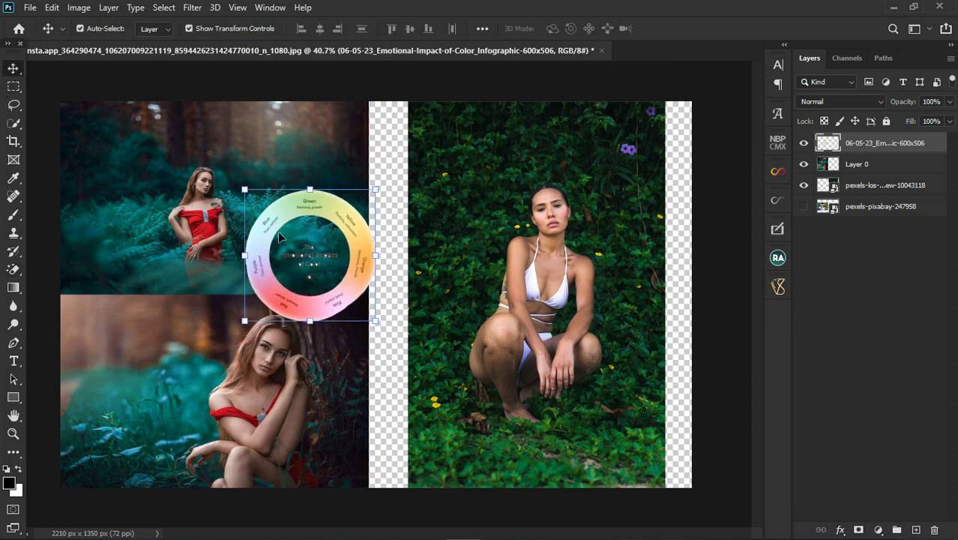
- Enlarge the color ring to about 183% and place it over the gap between the collage and the green portrait
left_click_drag(312, 222, 444, 253)
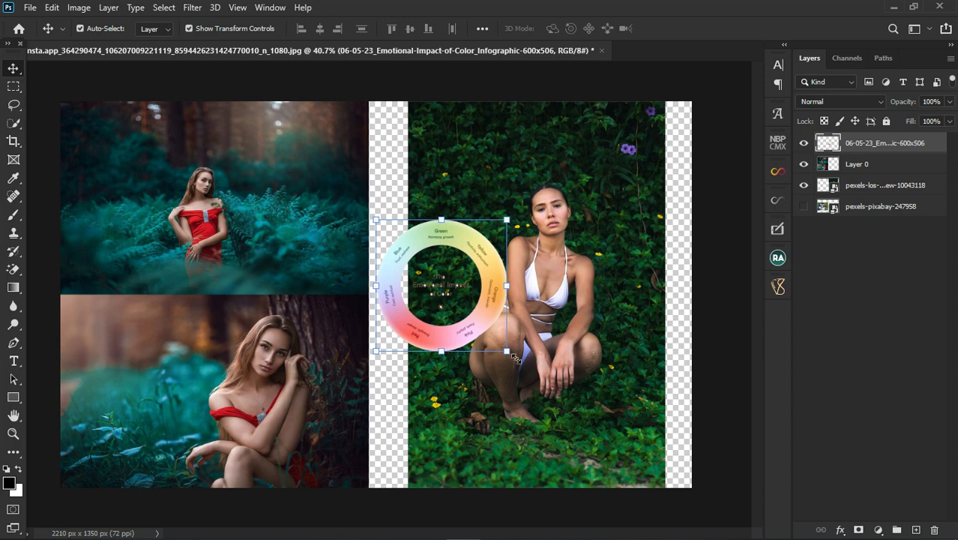
key("ctrl+t")
left_click_drag(507, 351, 616, 461)
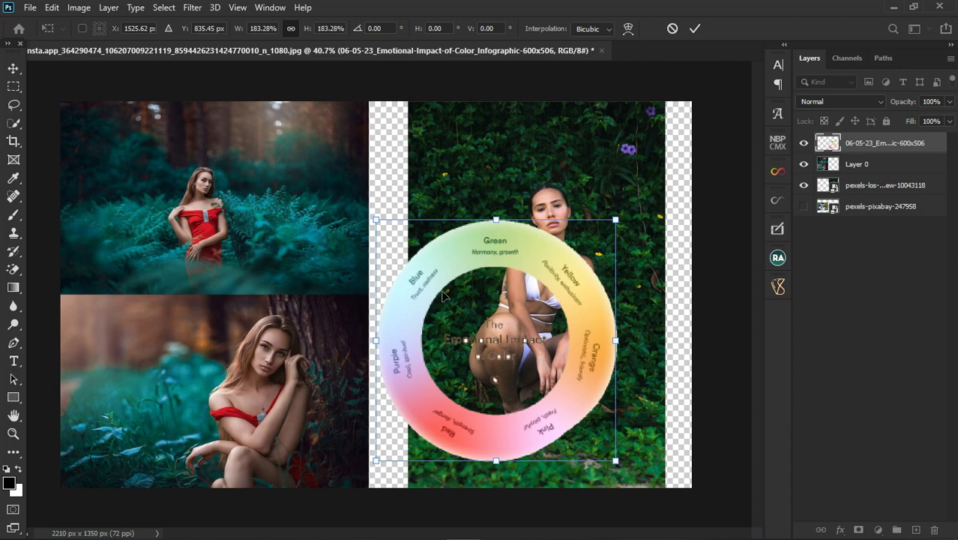
left_click_drag(512, 253, 464, 255)
key("Return")
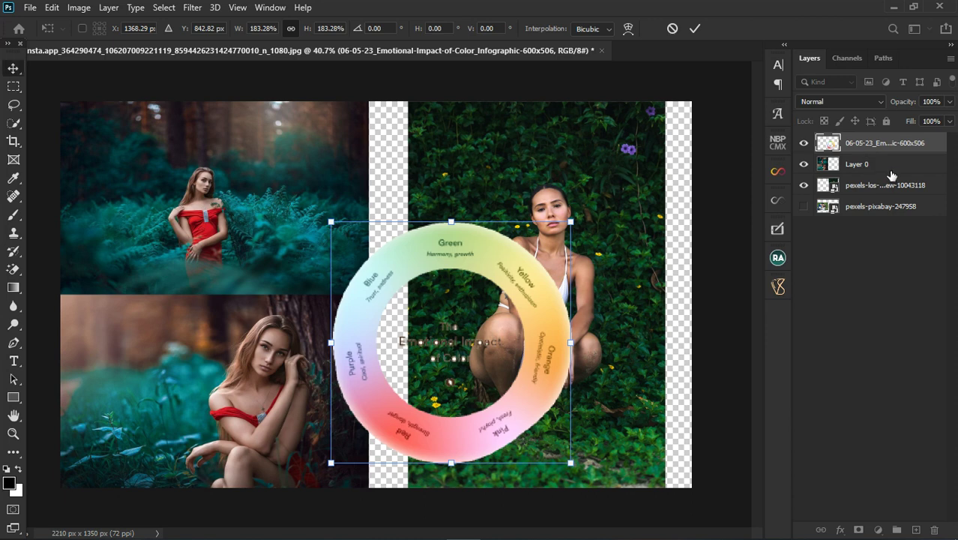
left_click(888, 174)
left_click(888, 188)
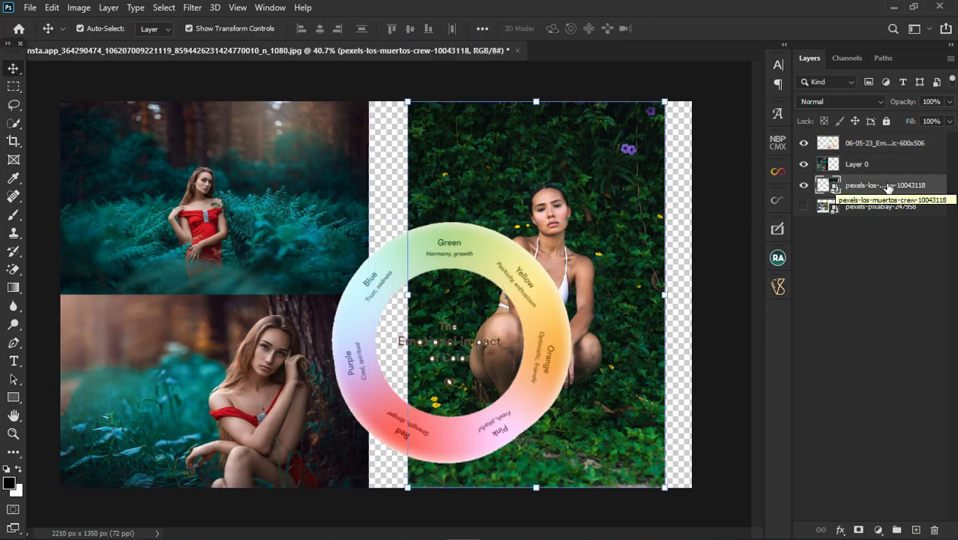
left_click(880, 529)
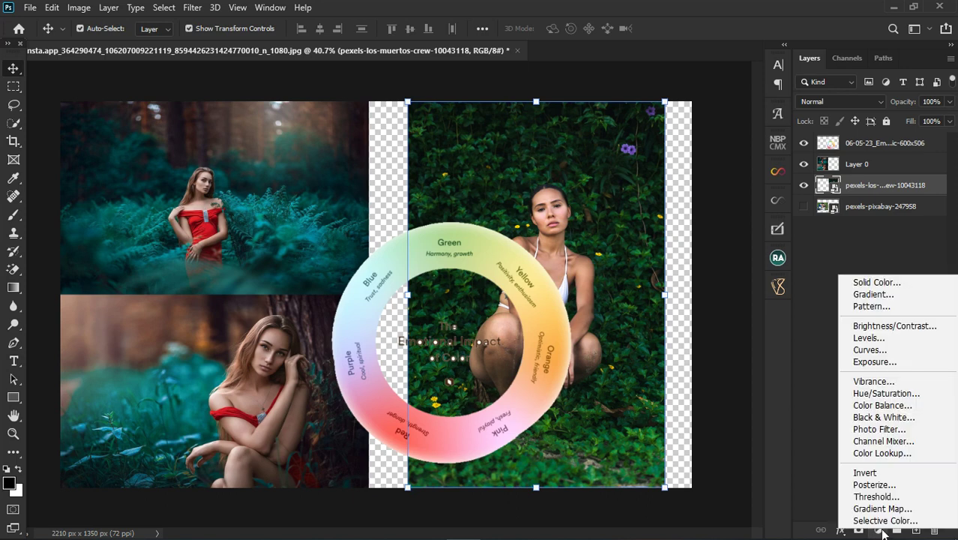
left_click(885, 394)
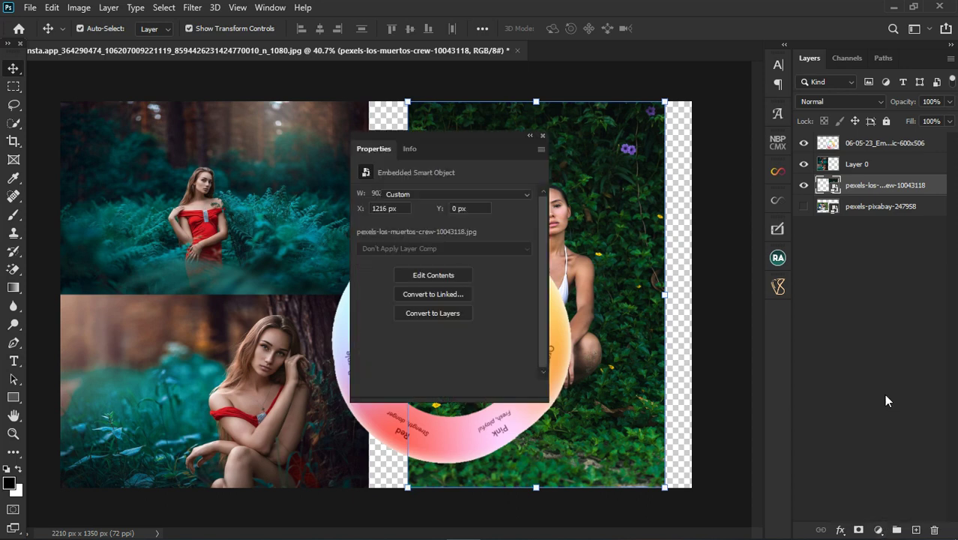
left_click_drag(476, 136, 688, 187)
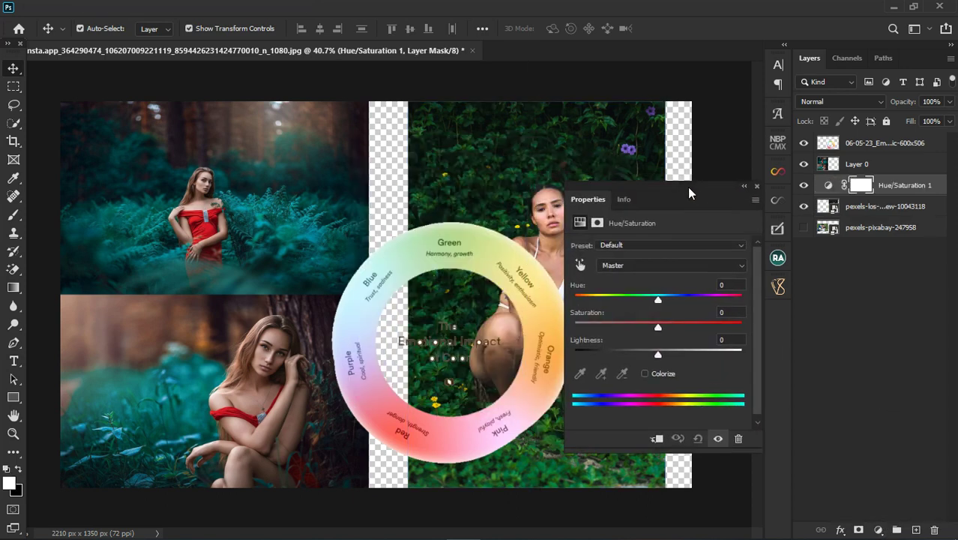
left_click(641, 263)
left_click(634, 308)
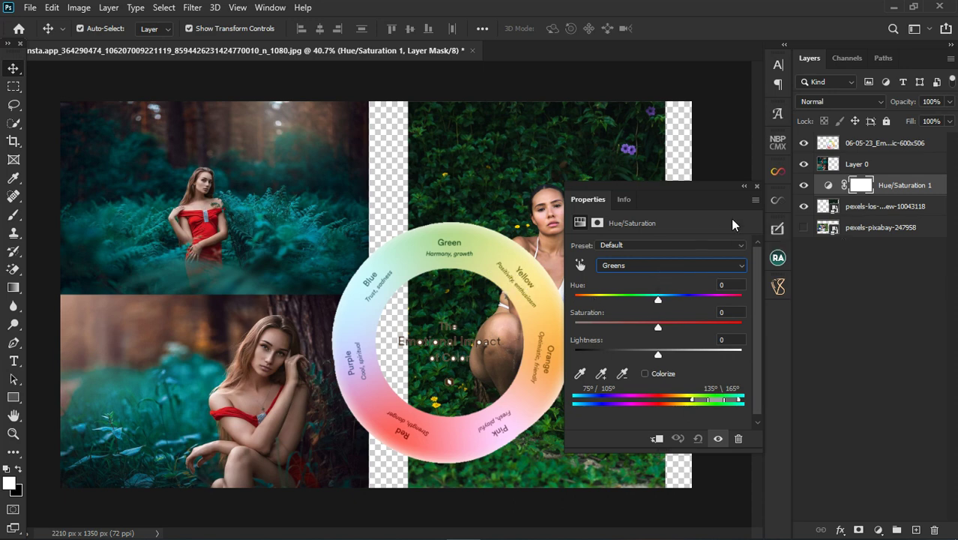
left_click(756, 186)
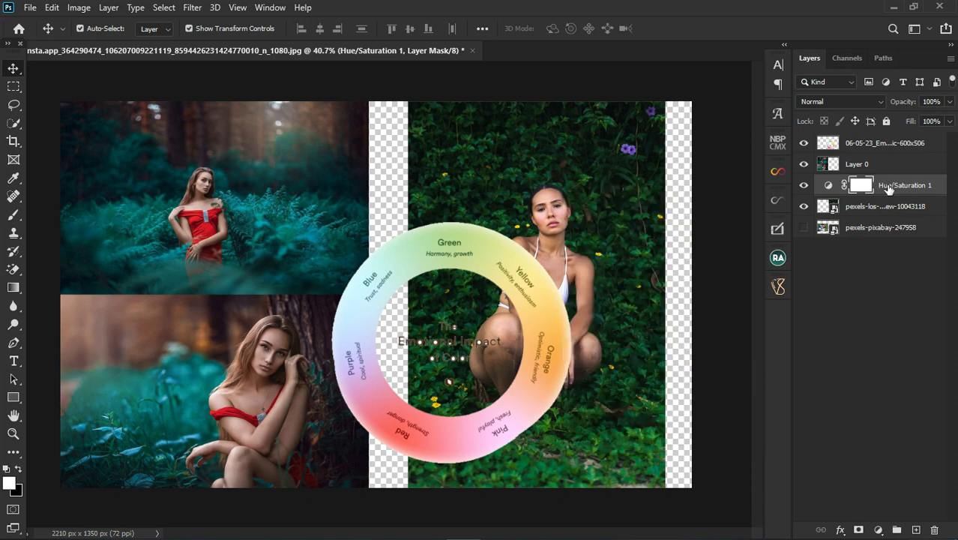
left_click(828, 185)
key("Delete")
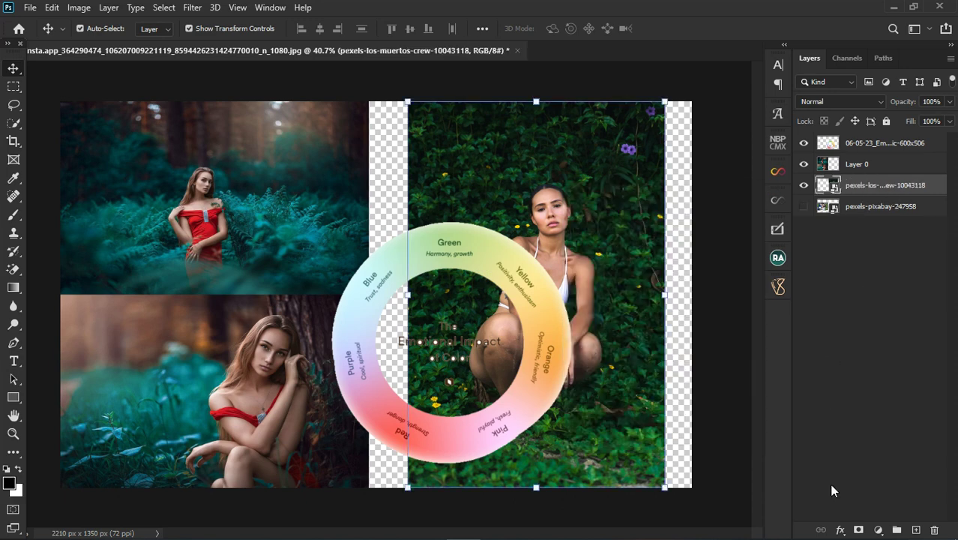
left_click(879, 530)
left_click(862, 403)
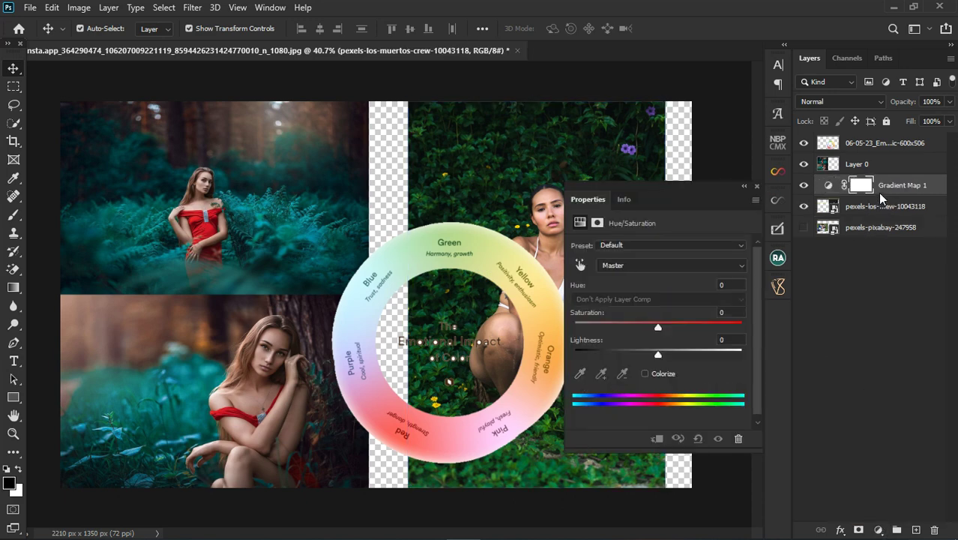
left_click(882, 187)
key("Delete")
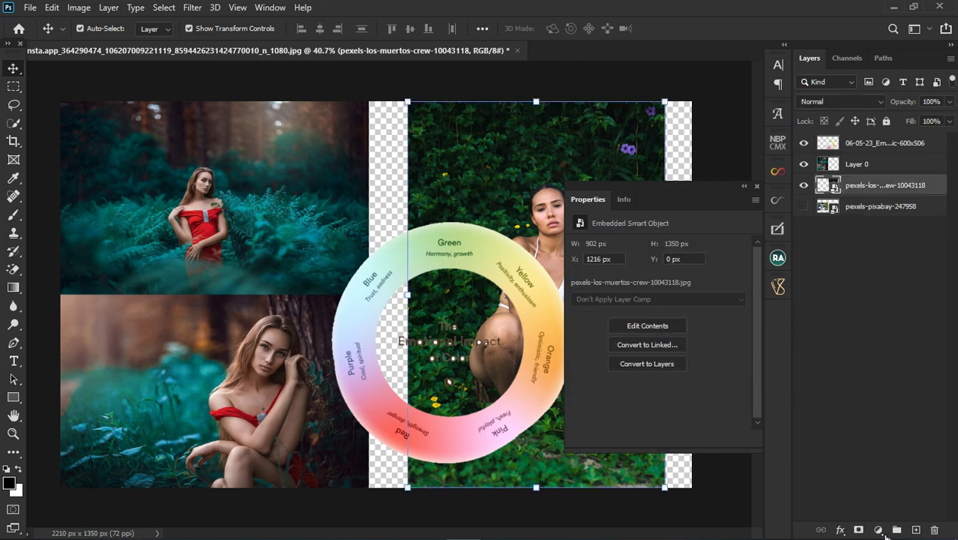
- Add a Selective Color adjustment above the pexels-los-muertos-crew-10043118 layer, set Greens Yellow to +100%, and compare with and without it
left_click(879, 530)
left_click(884, 525)
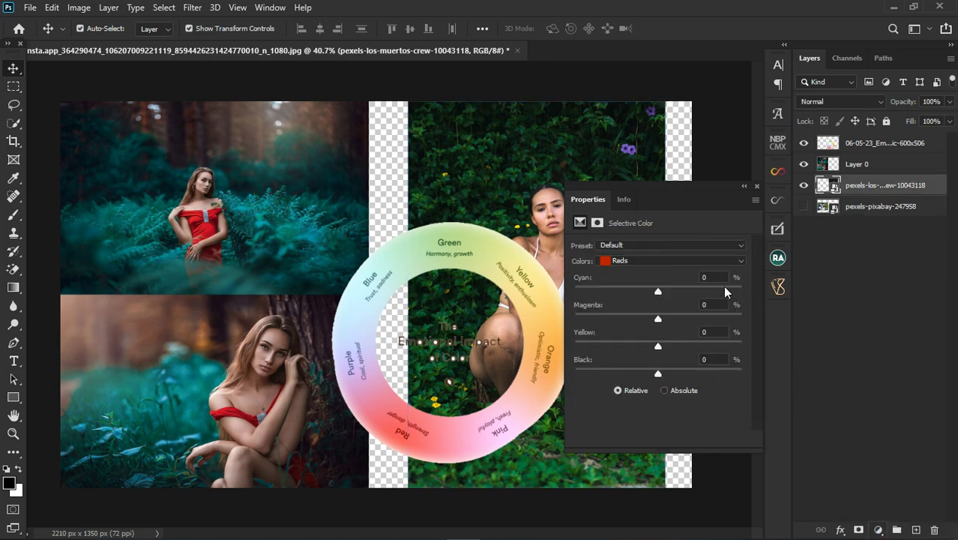
left_click(644, 256)
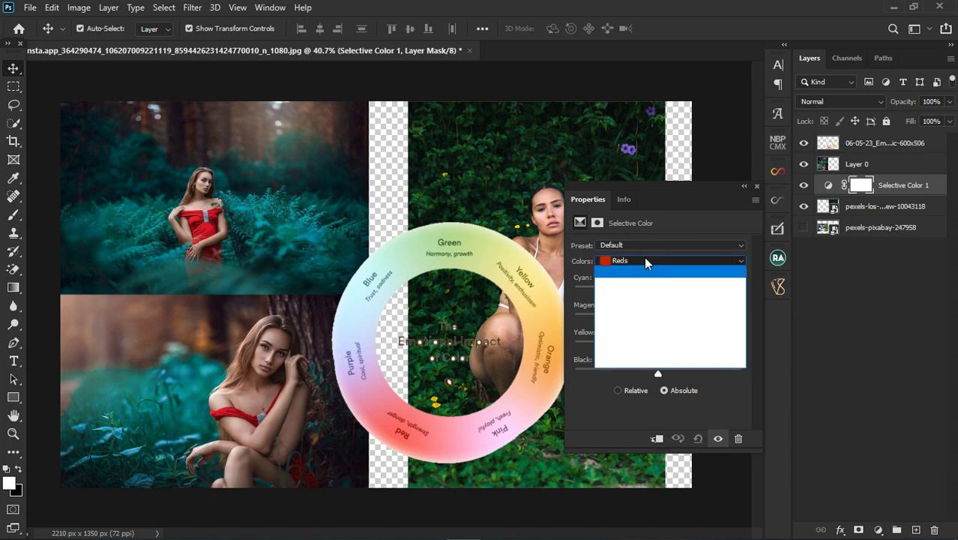
left_click(645, 294)
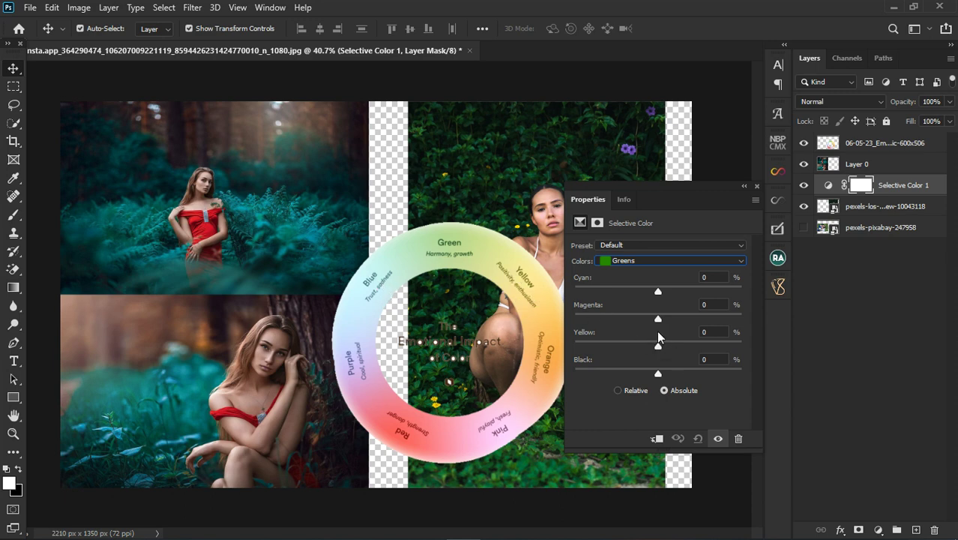
left_click_drag(659, 349, 648, 350)
left_click_drag(726, 345, 749, 343)
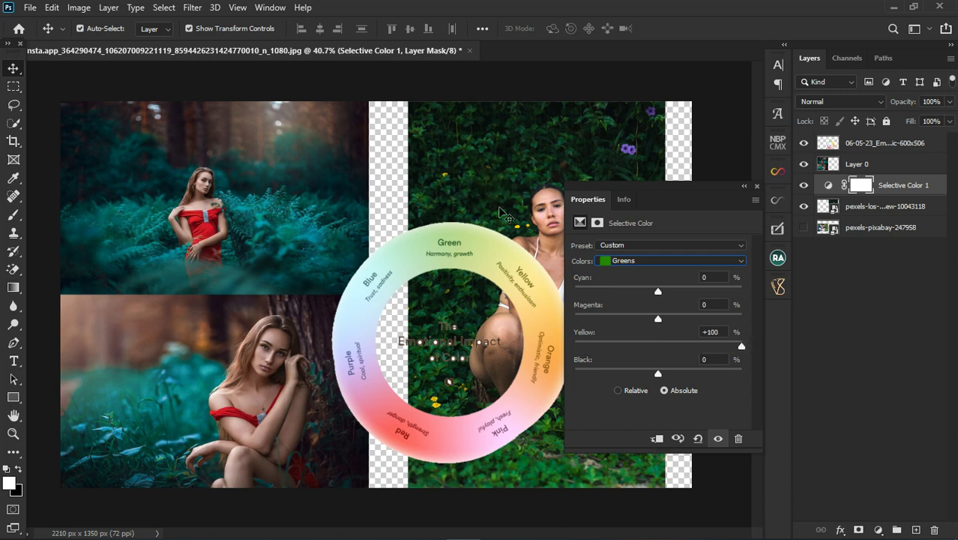
left_click(720, 438)
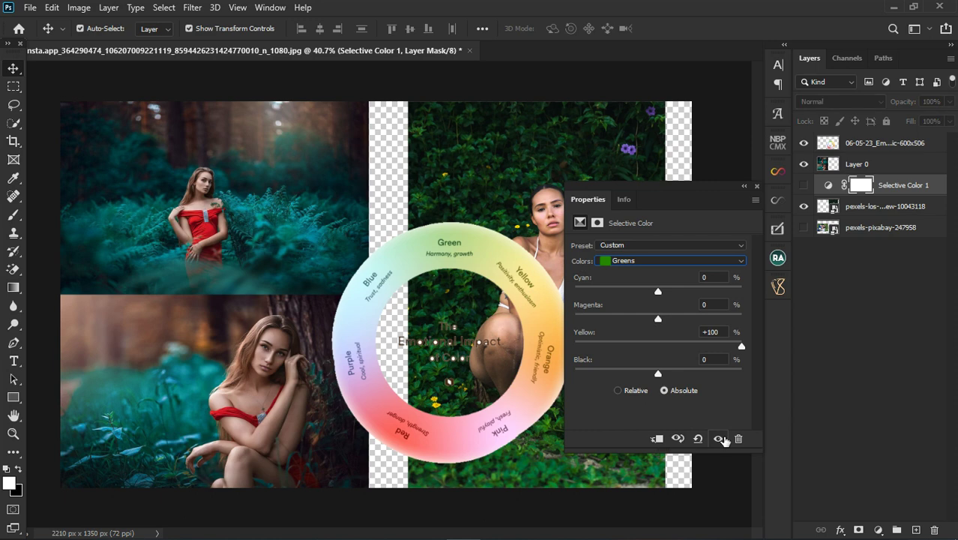
left_click(720, 439)
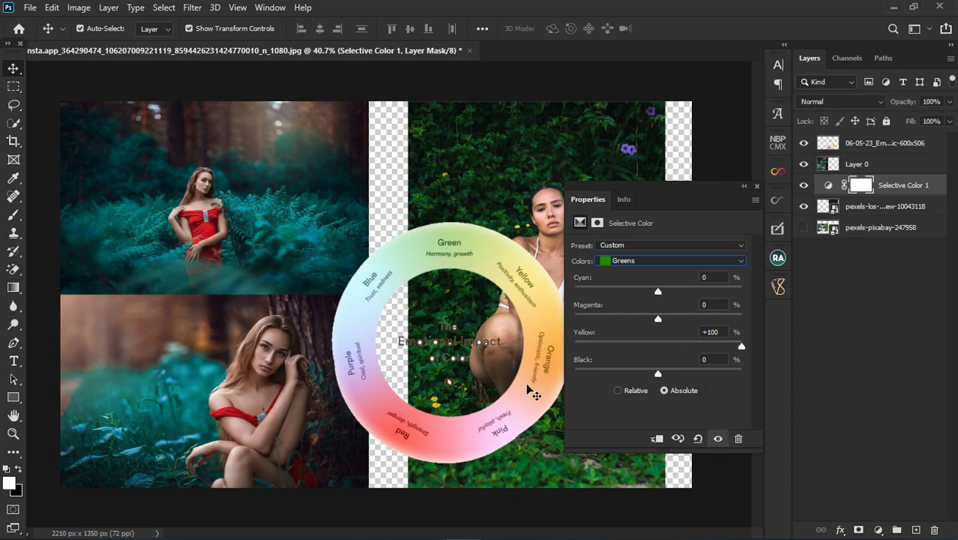
- Try both extremes of Cyan for the Greens in the Selective Color adjustment, then settle on -12%
left_click(659, 263)
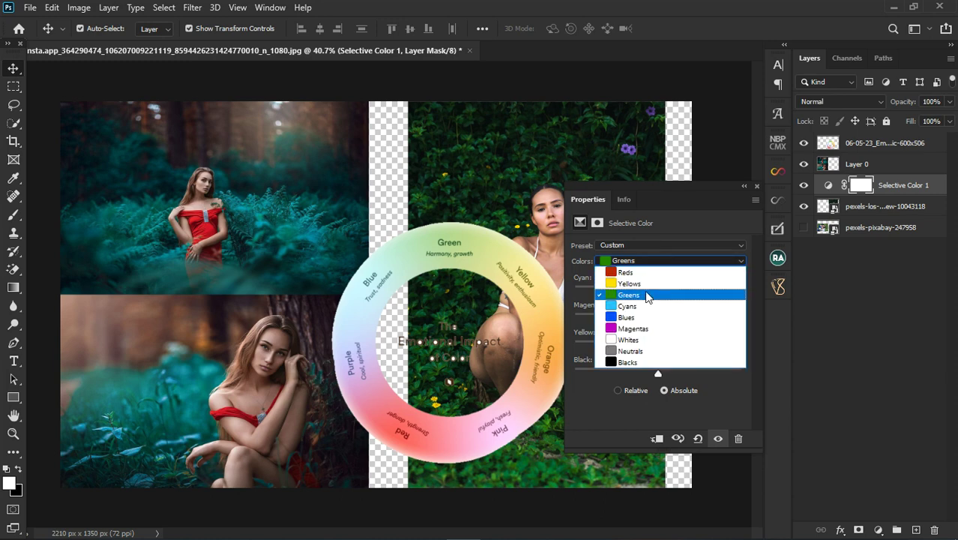
left_click(655, 248)
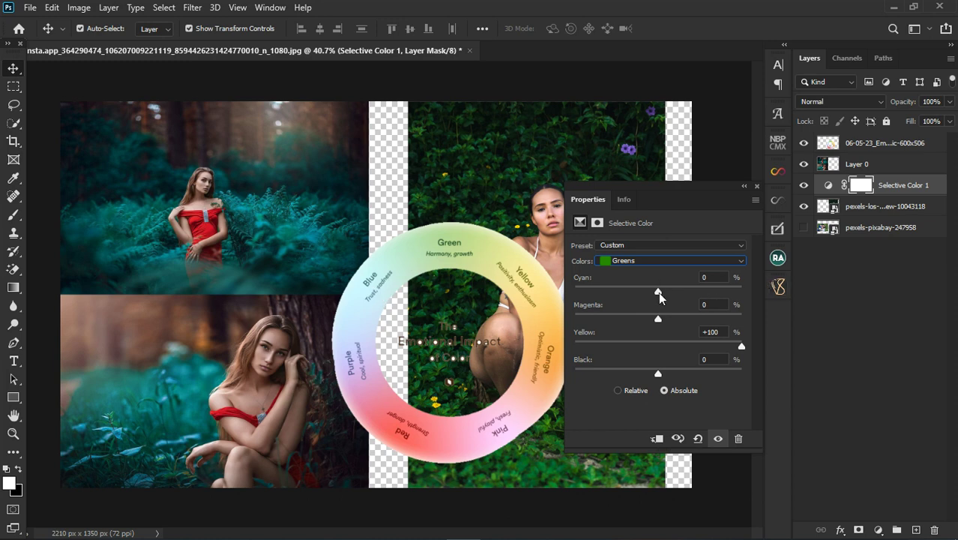
left_click_drag(658, 291, 574, 291)
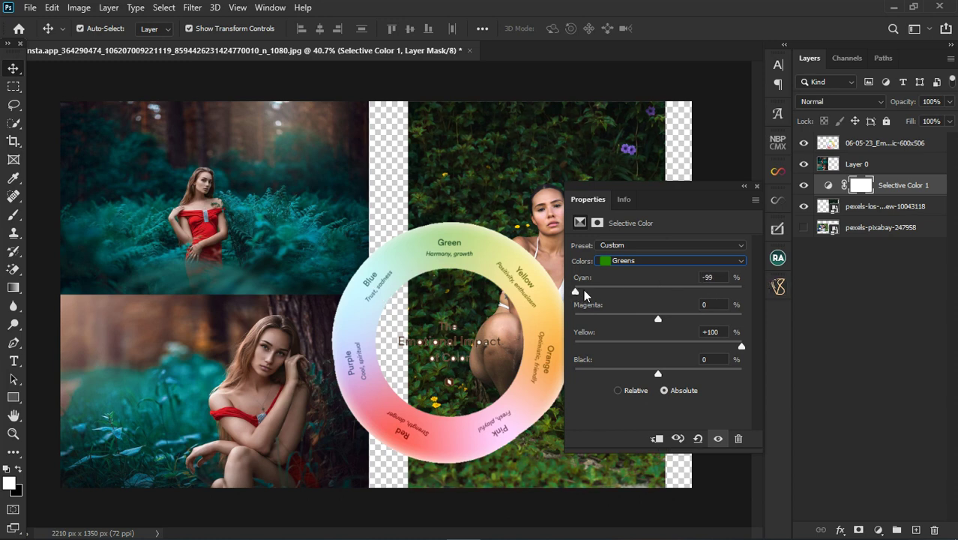
left_click_drag(574, 290, 753, 291)
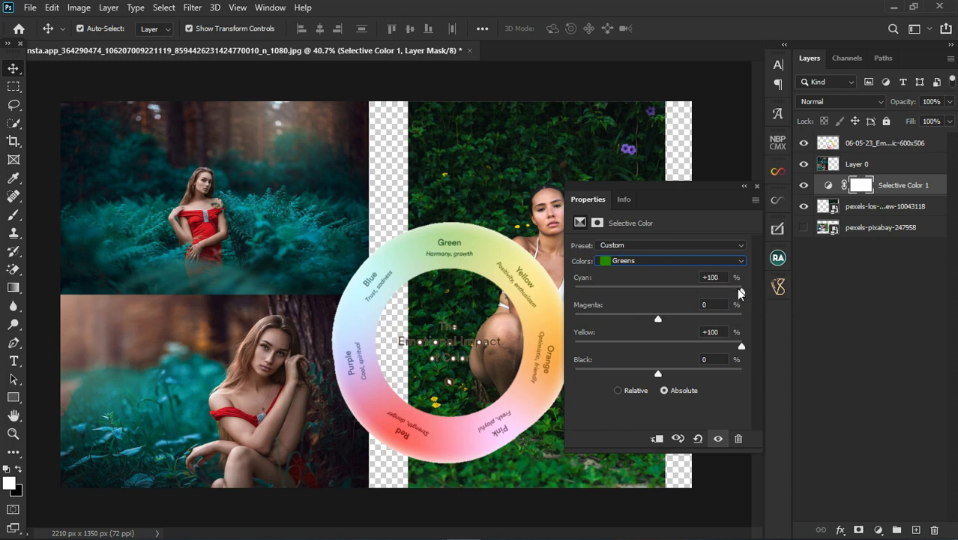
left_click_drag(739, 292, 579, 292)
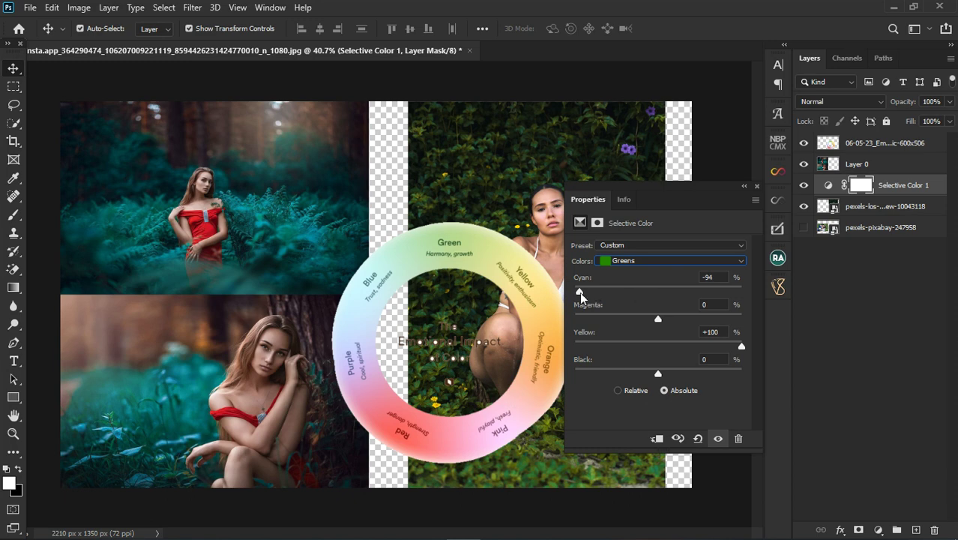
left_click_drag(580, 294, 649, 300)
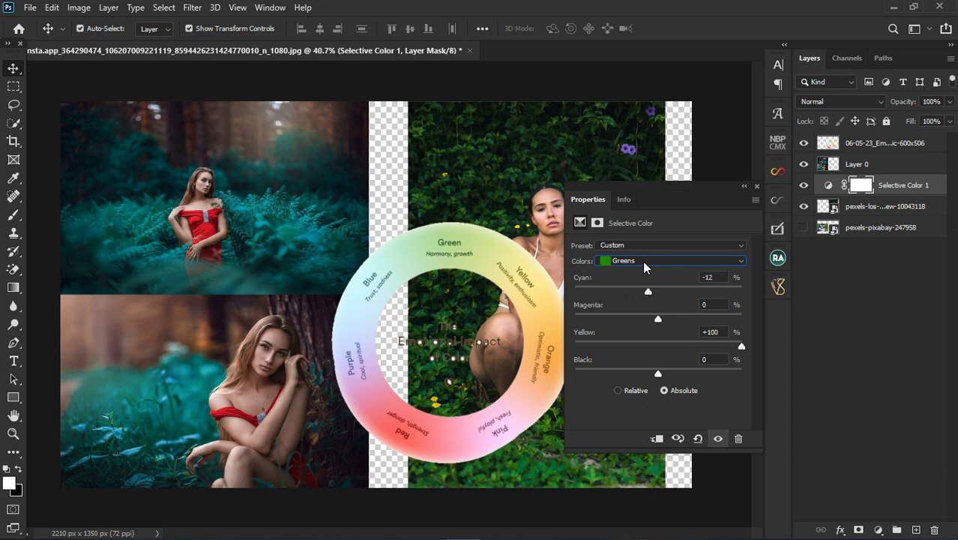
left_click(757, 186)
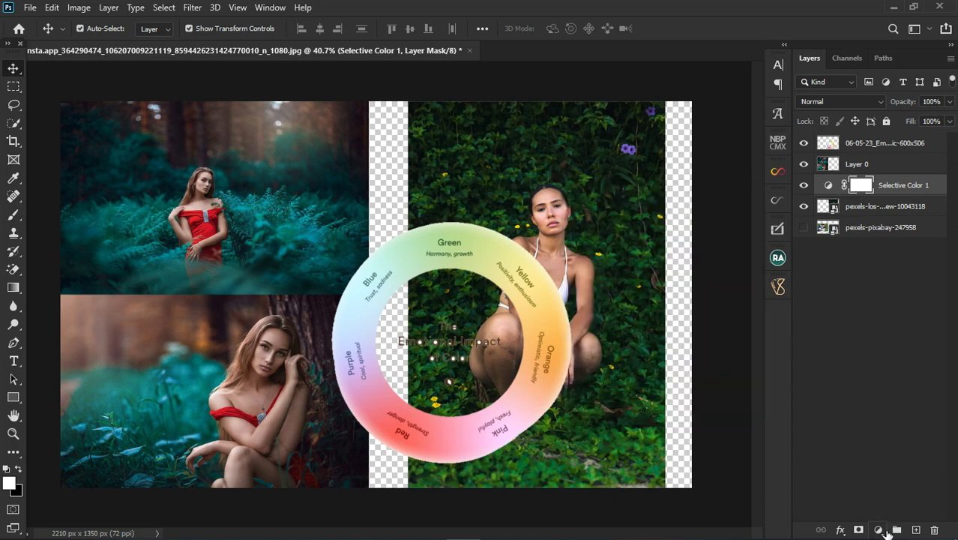
- Add a second Selective Color adjustment above the first and raise Yellow in its Greens to +81%
left_click(879, 529)
left_click(879, 520)
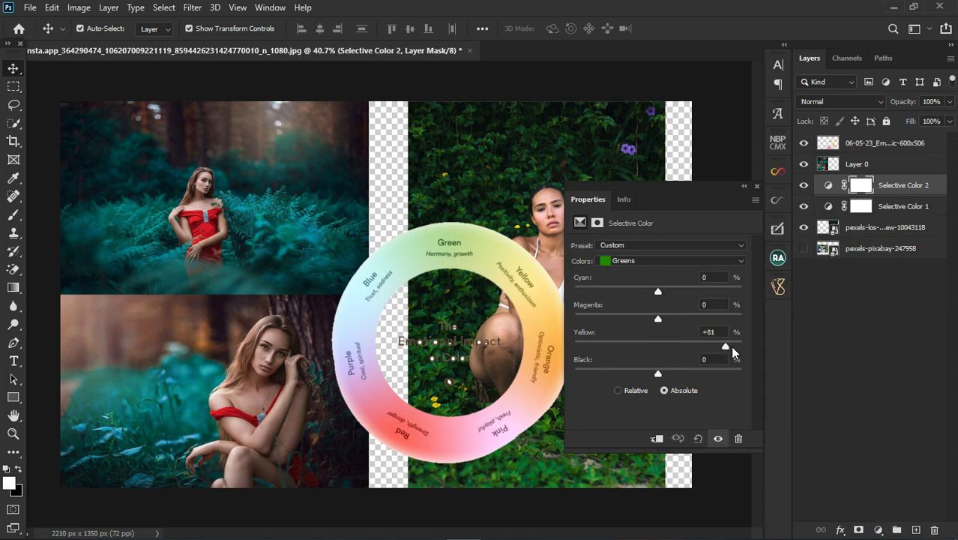
key("shift+Down")
key("Down")
key("Down")
- In Selective Color 1, try Greens Yellow at -100% and return it to +100%
left_click(849, 213)
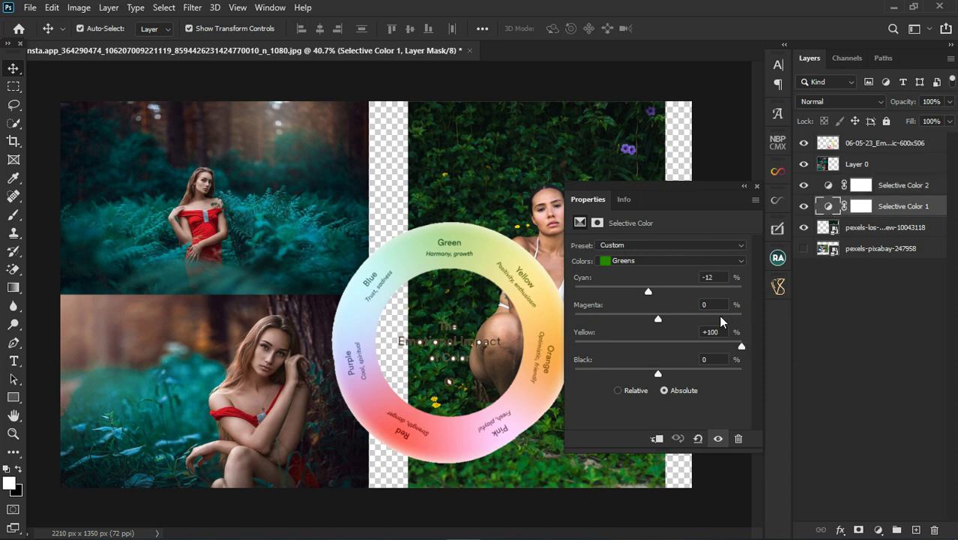
left_click_drag(743, 347, 541, 352)
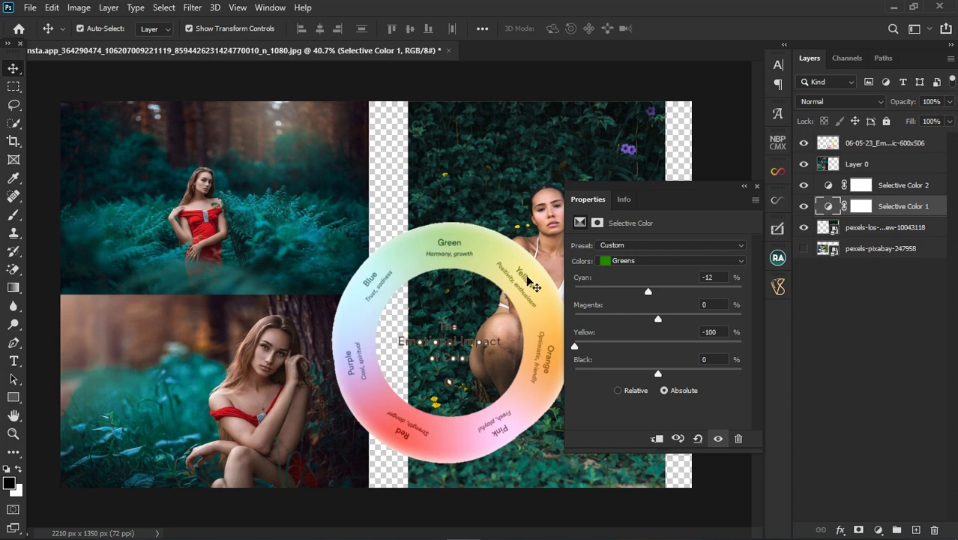
left_click_drag(579, 345, 766, 349)
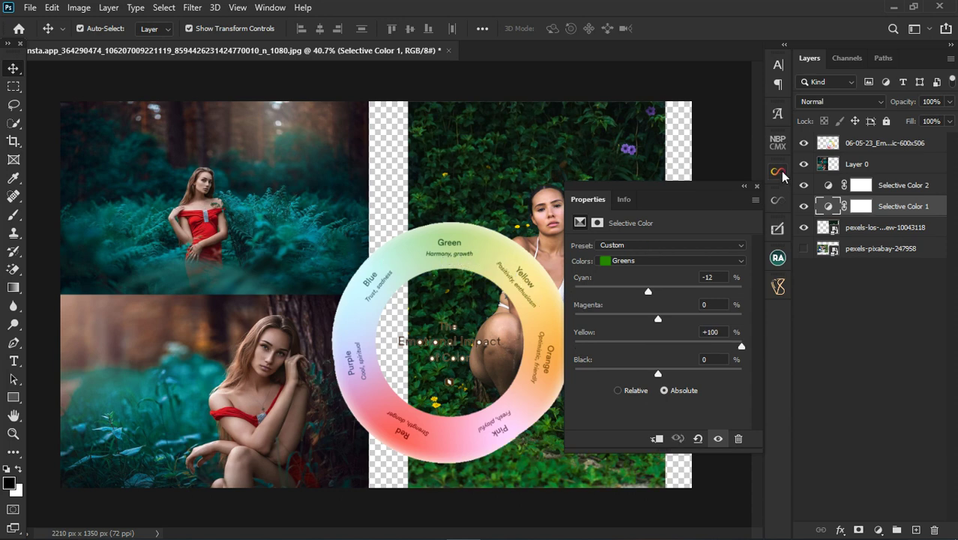
left_click(755, 188)
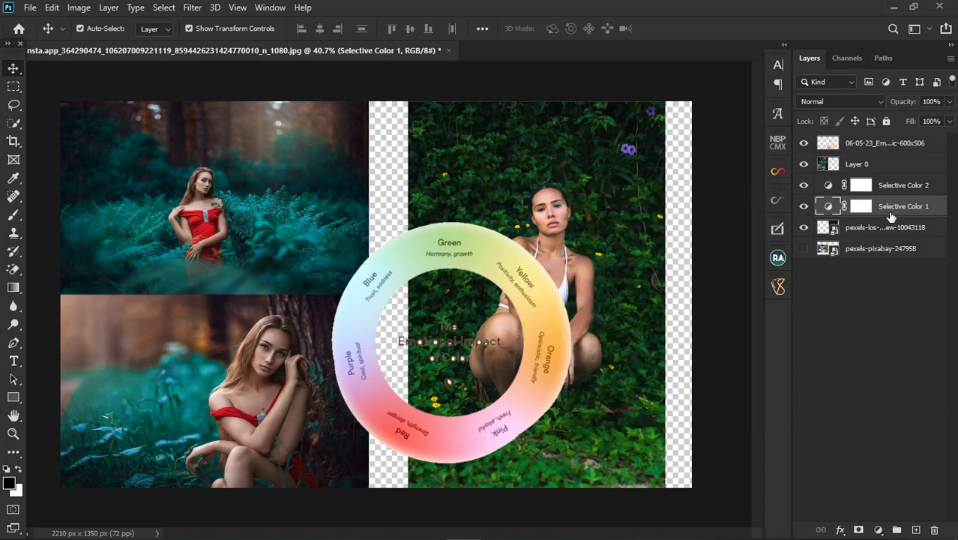
- Delete both Selective Color adjustment layers
key("ctrl+e")
left_click(892, 188)
key("ctrl+e")
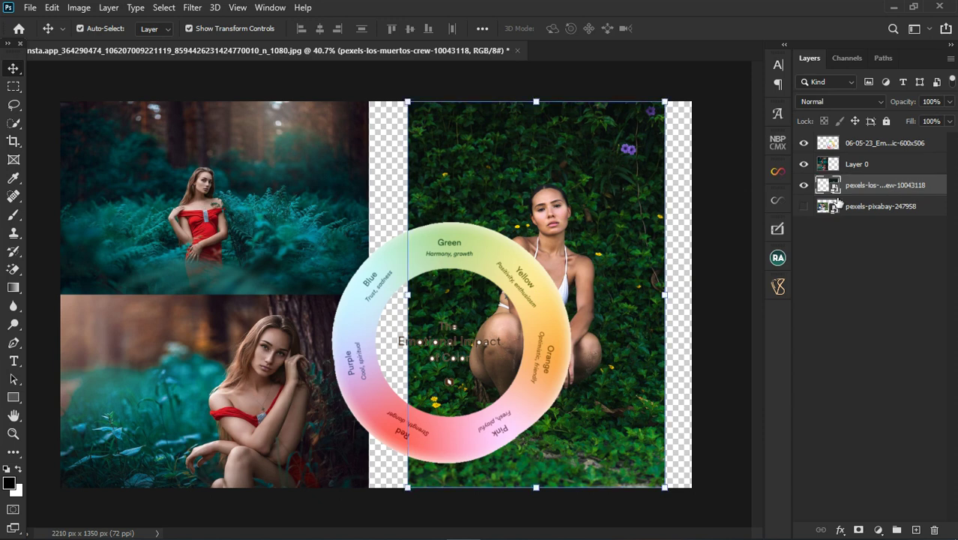
- Hide the Emotional-Impact-of-Color infographic layer and delete it
left_click(422, 252)
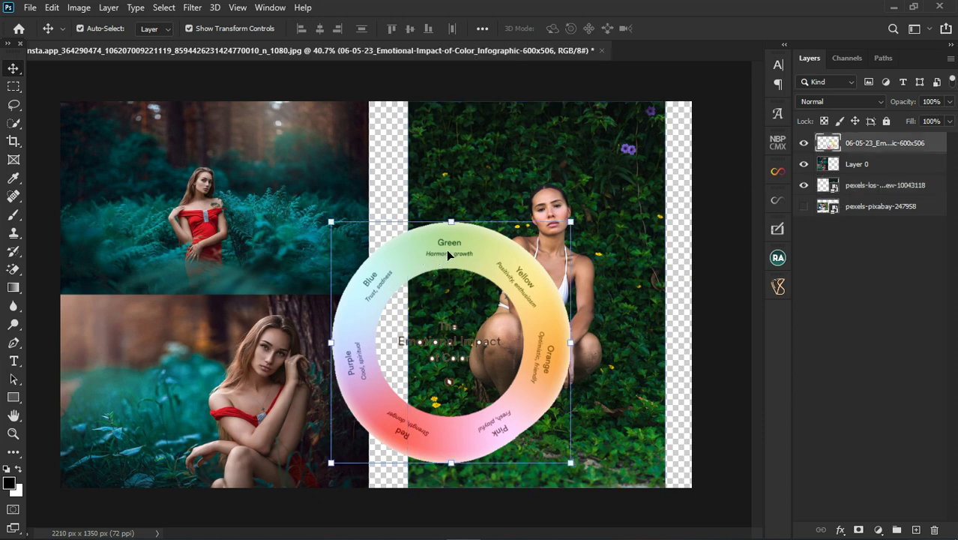
left_click(803, 143)
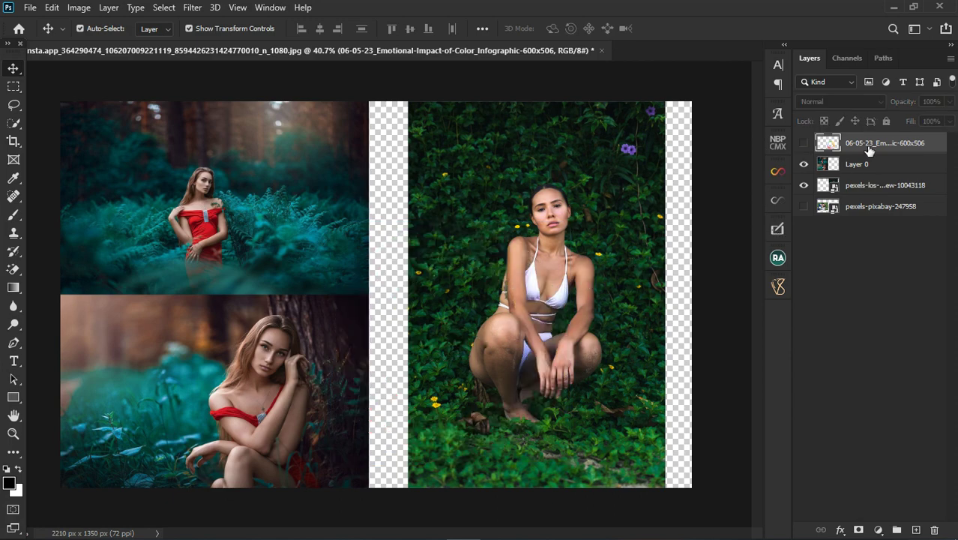
key("Delete")
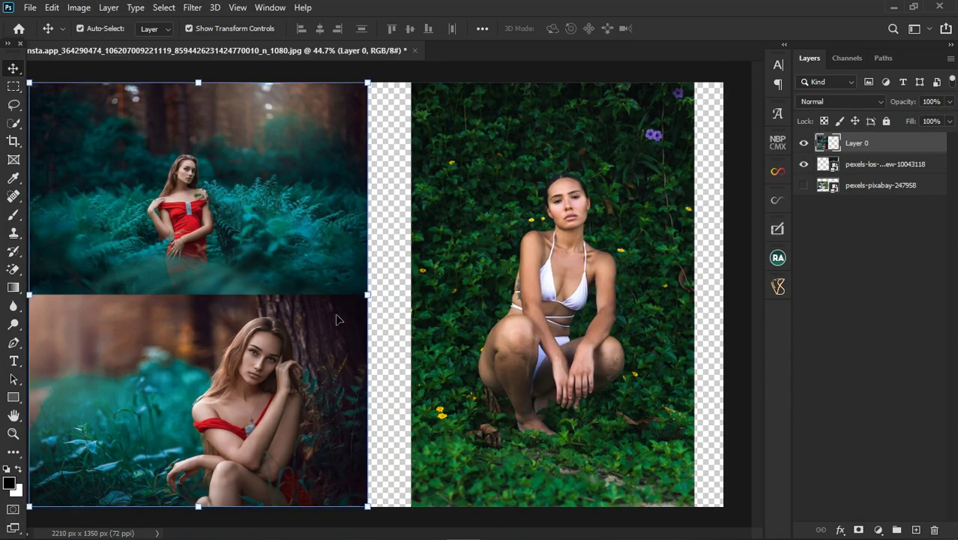
- Add a Hue/Saturation adjustment layer and place it below Layer 0, directly above the portrait
scroll(589, 285, "up", 3)
scroll(568, 239, "down", 2)
left_click(879, 530)
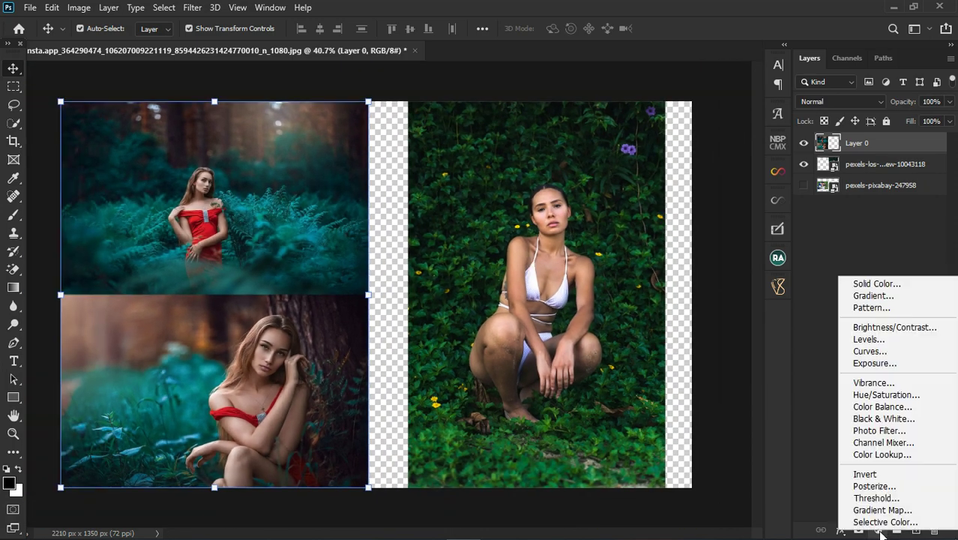
left_click(878, 521)
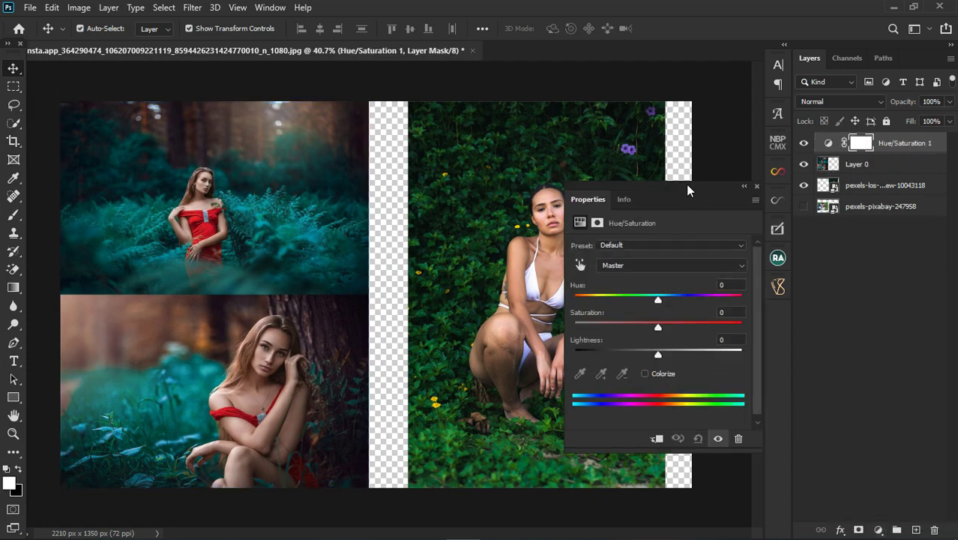
left_click_drag(686, 183, 348, 160)
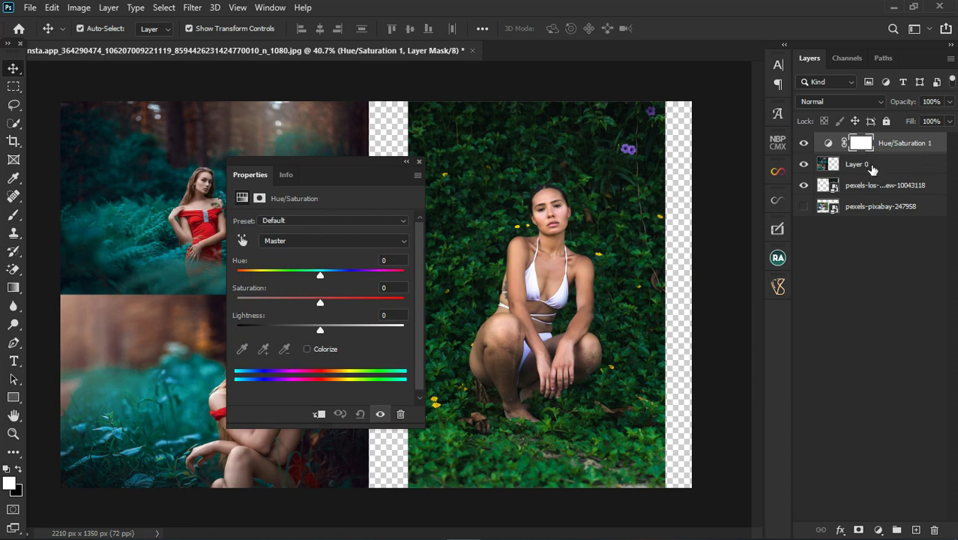
mouse_move(872, 170)
left_mouse_down()
mouse_move(876, 143)
mouse_move(889, 162)
left_mouse_up()
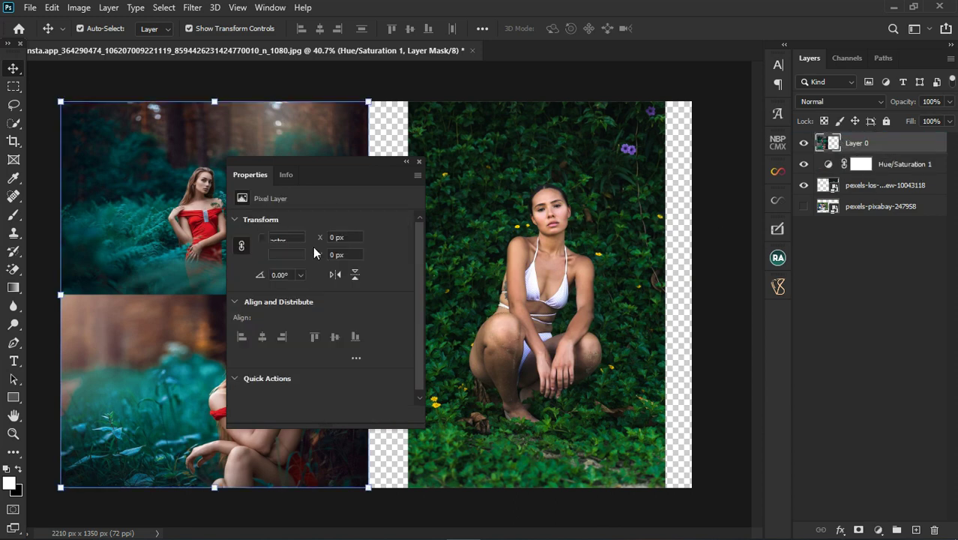
- In Hue/Saturation 1, try the Master Hue at -9 and undo it
left_click(829, 165)
mouse_move(321, 275)
left_mouse_down()
mouse_move(398, 275)
mouse_move(312, 275)
left_mouse_up()
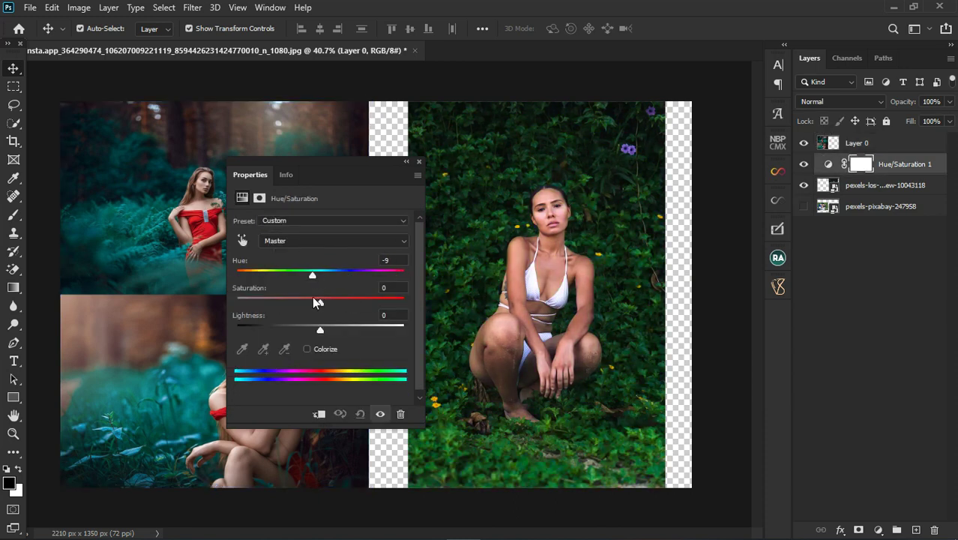
key("ctrl+z")
key("ctrl+z")
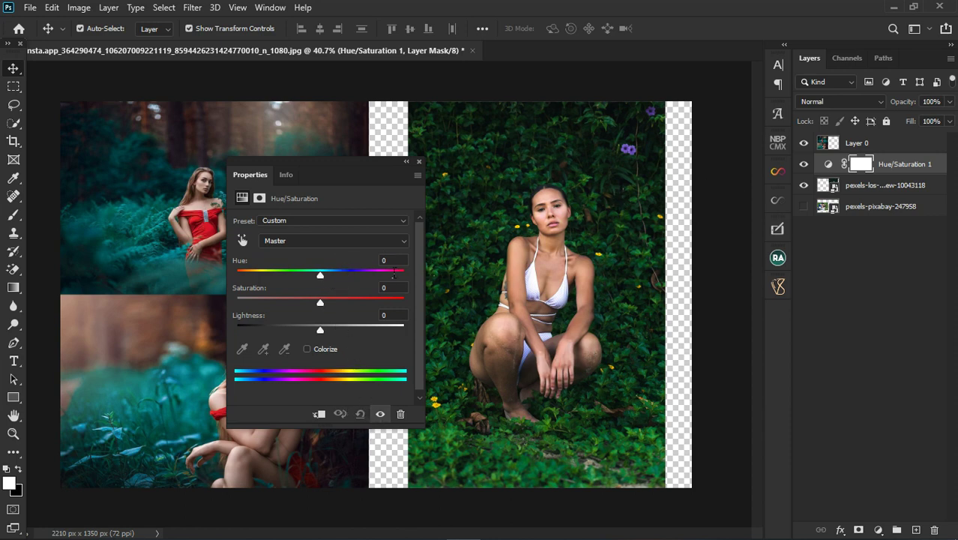
left_click_drag(346, 172, 339, 212)
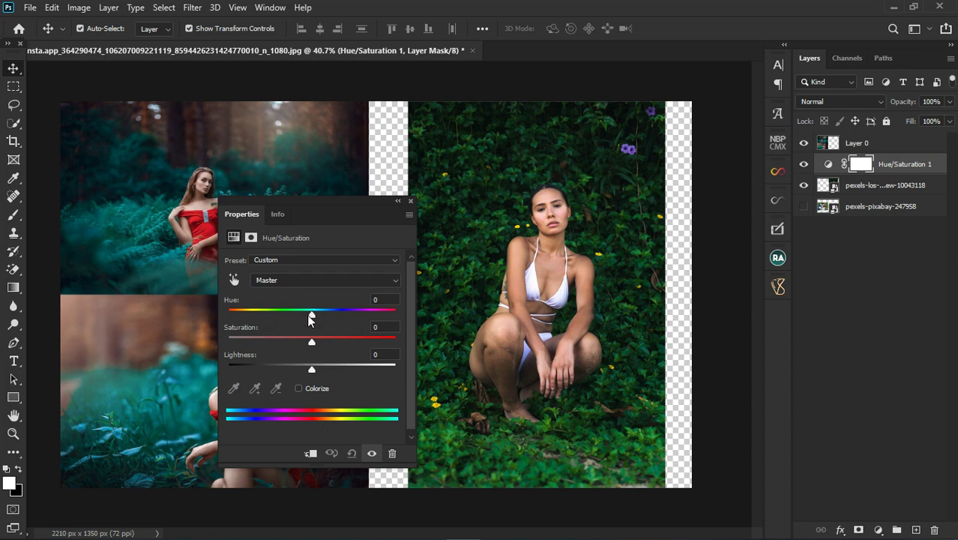
- Try the Yellows Saturation at +84 in Hue/Saturation 1 and bring it back to -1
left_click(311, 281)
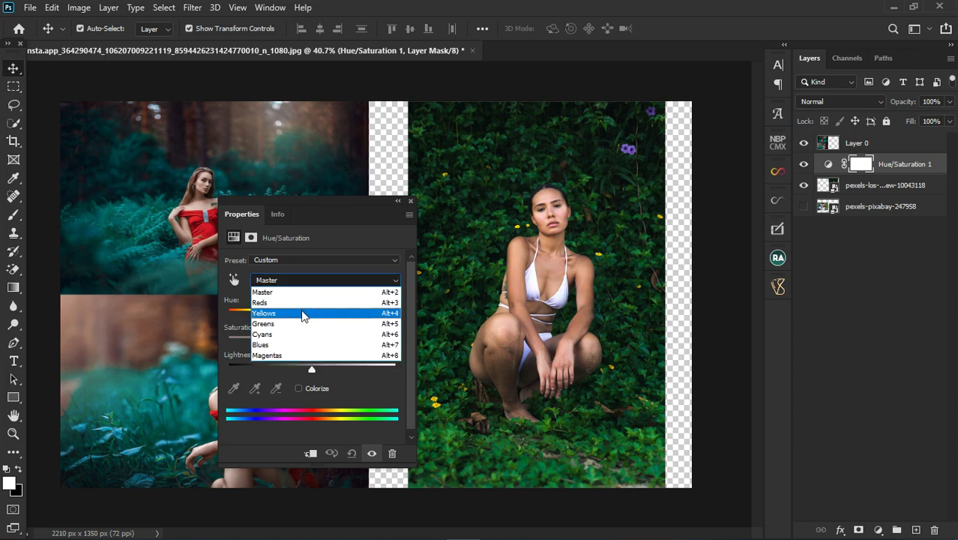
left_click(304, 313)
left_click(312, 341)
left_click_drag(352, 345, 381, 343)
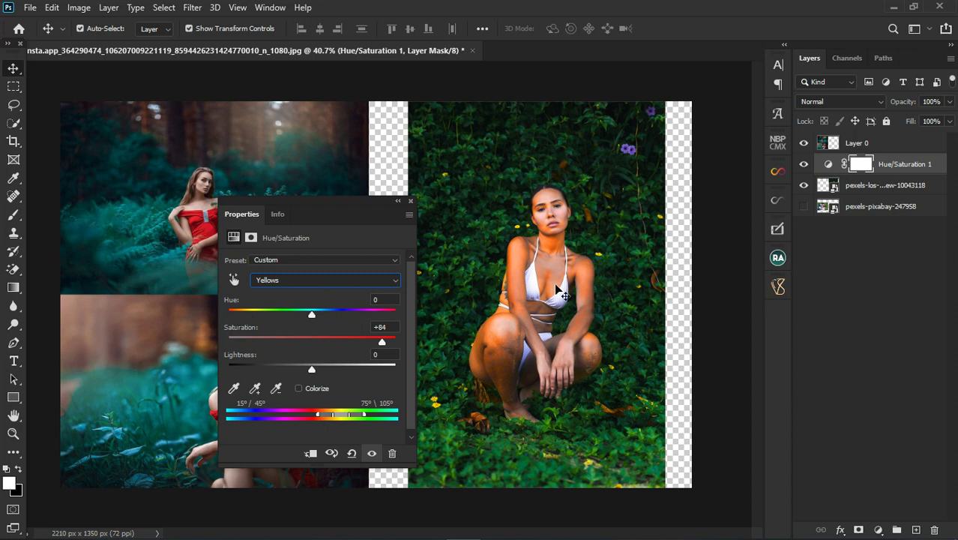
left_click_drag(380, 344, 321, 340)
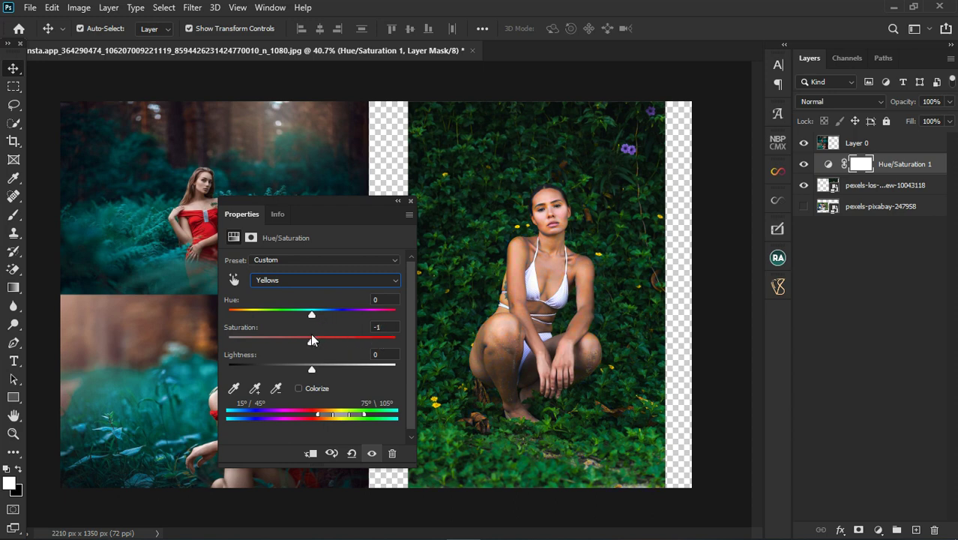
- Try lowering the Reds Saturation in Hue/Saturation 1
left_click(311, 280)
left_click(307, 307)
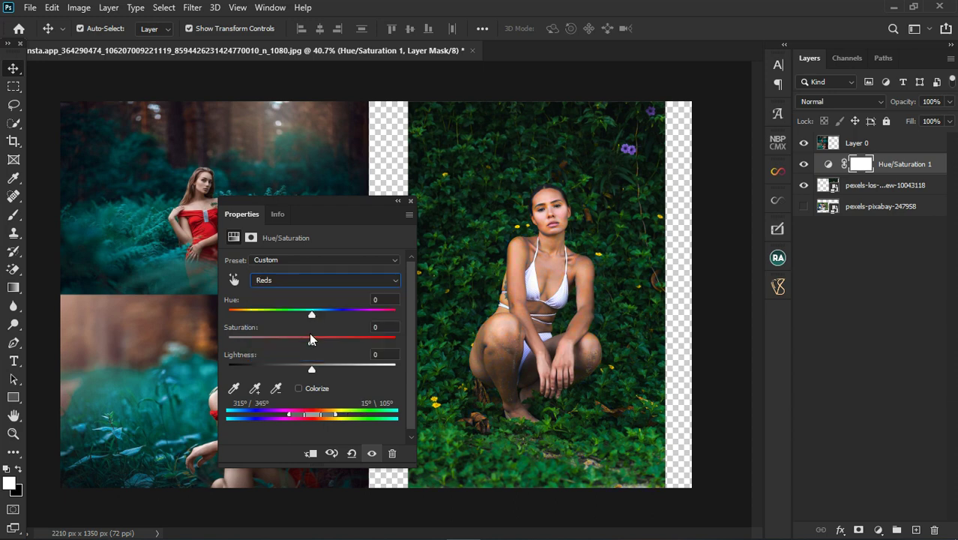
left_click_drag(312, 339, 197, 354)
- Try the Greens Saturation at +100 in Hue/Saturation 1 and return it to 0
left_click(313, 283)
left_click(308, 324)
left_click_drag(312, 342, 441, 346)
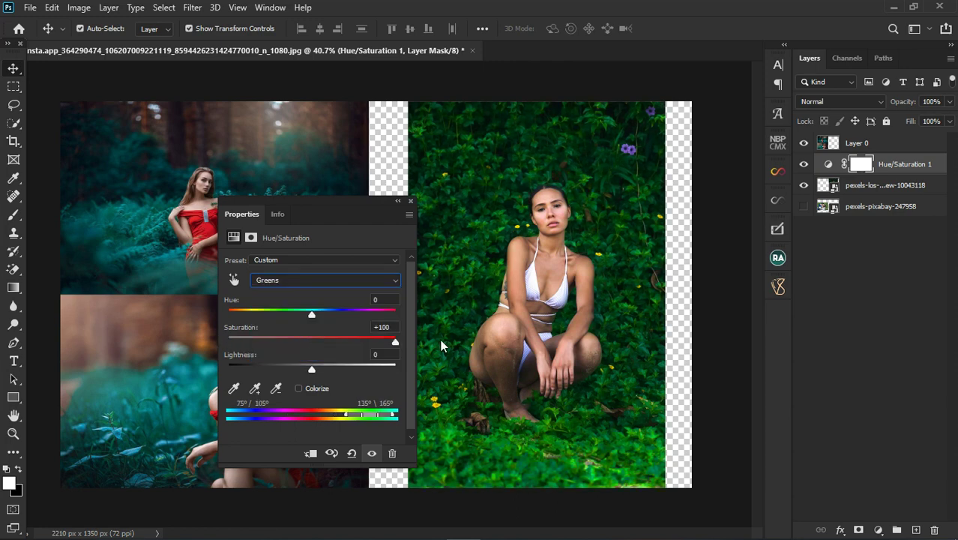
key("backslash")
left_click_drag(395, 344, 312, 342)
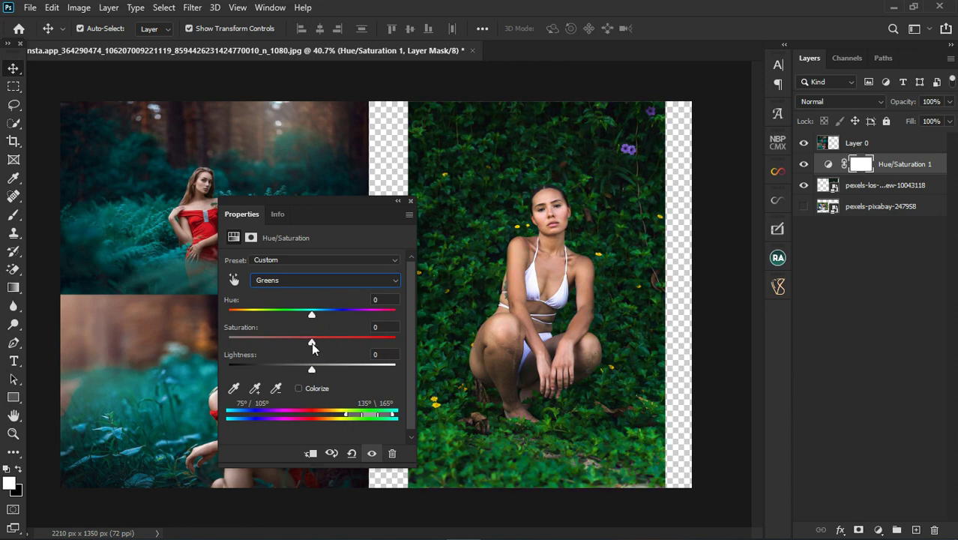
- Close the adjustment settings and delete the Hue/Saturation 1 layer
left_click(410, 202)
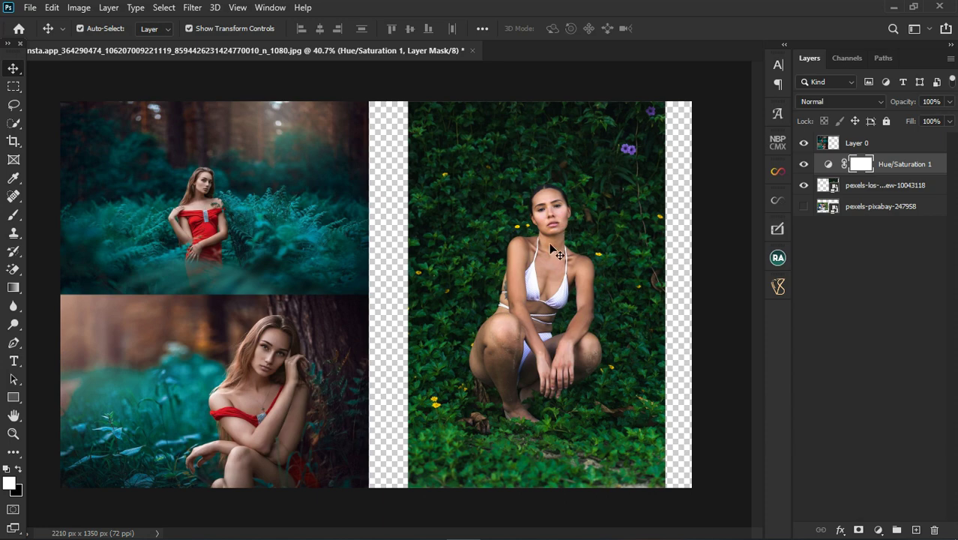
left_click(922, 165)
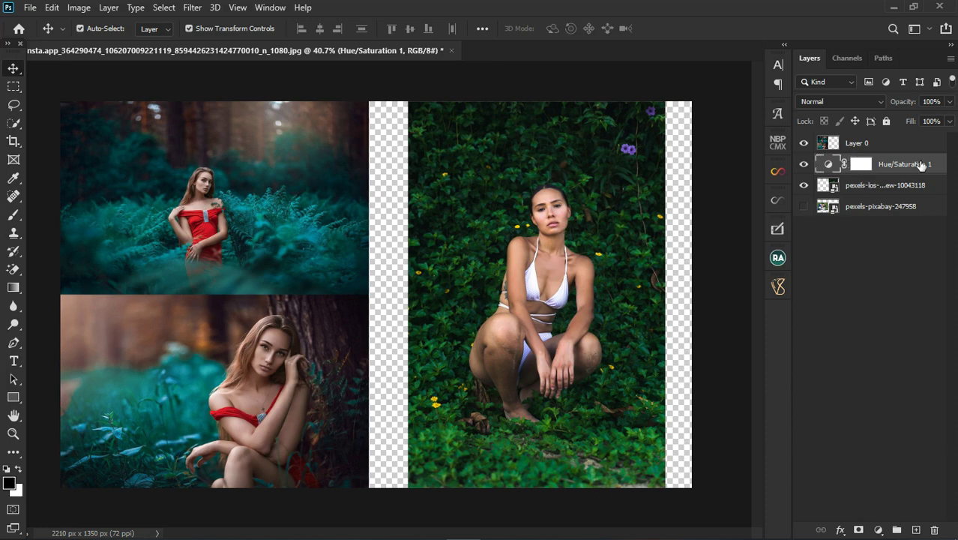
key("Delete")
- Add a new Hue/Saturation adjustment layer directly above the portrait, beneath Layer 0
scroll(448, 260, "up", 2)
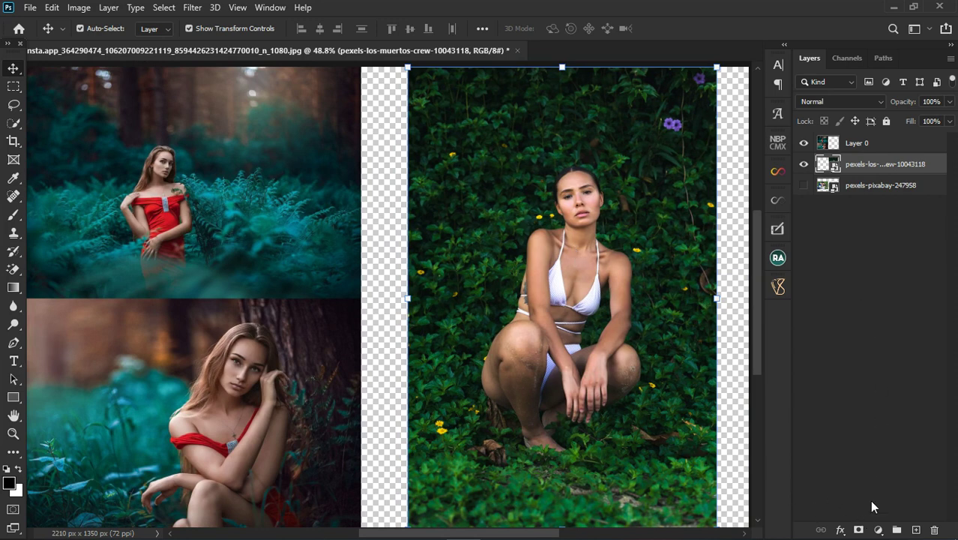
left_click(879, 530)
left_click(880, 391)
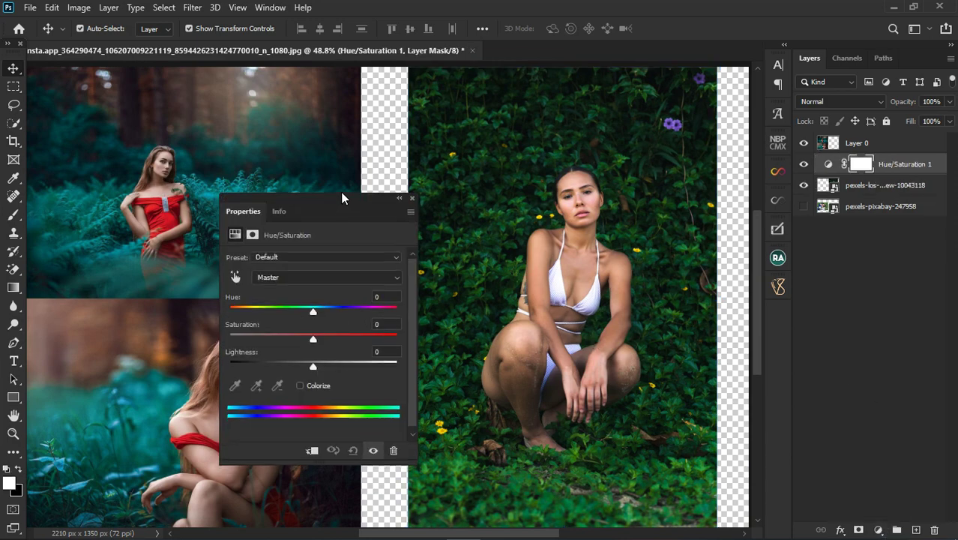
left_click_drag(341, 198, 332, 148)
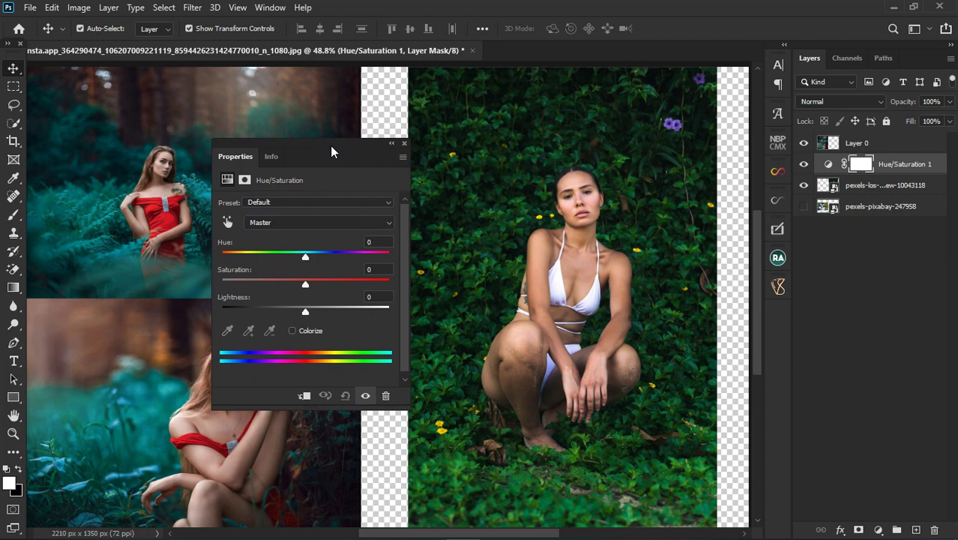
- Try the Yellows Saturation at +70 and +100, then reset the Hue/Saturation adjustment to its defaults
left_click(314, 222)
left_click(301, 254)
left_click_drag(304, 287, 363, 286)
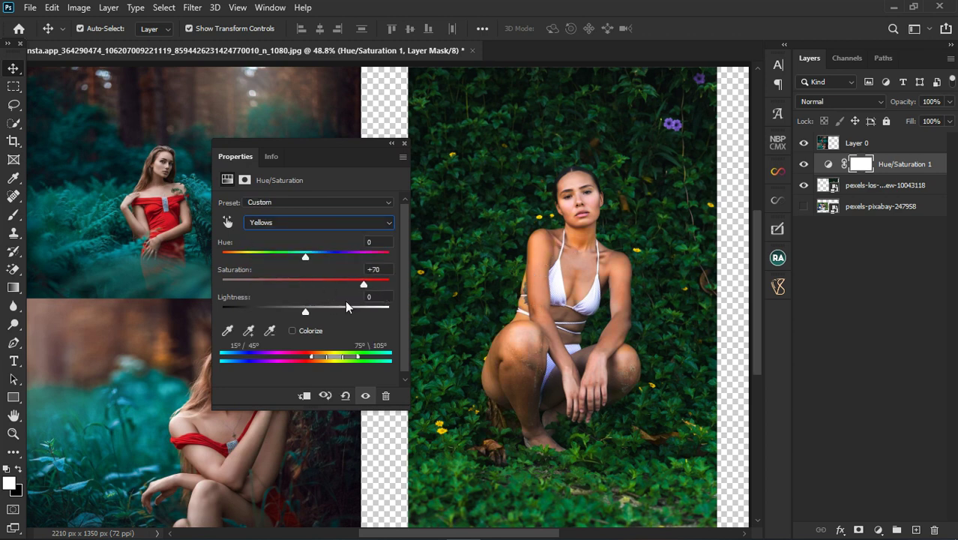
left_click_drag(367, 281, 402, 280)
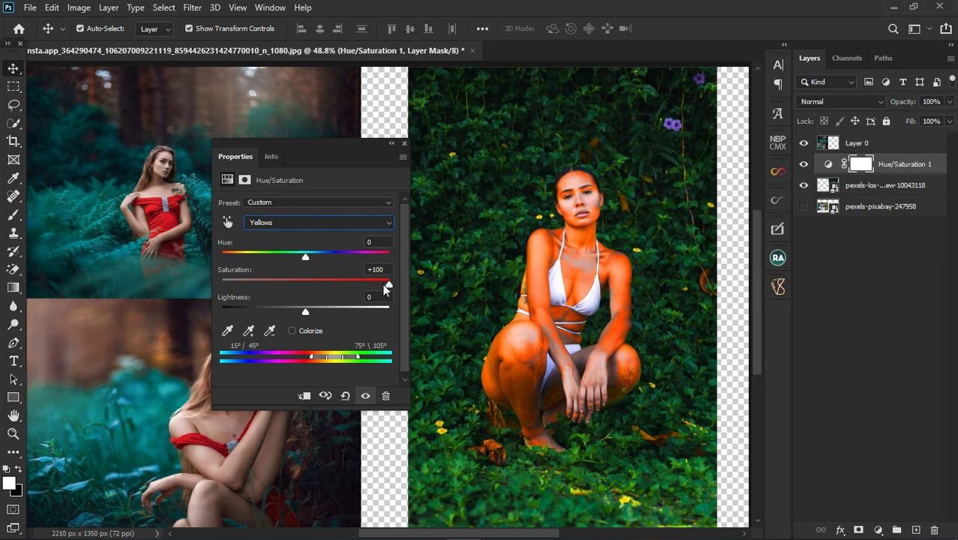
left_click_drag(390, 285, 307, 285)
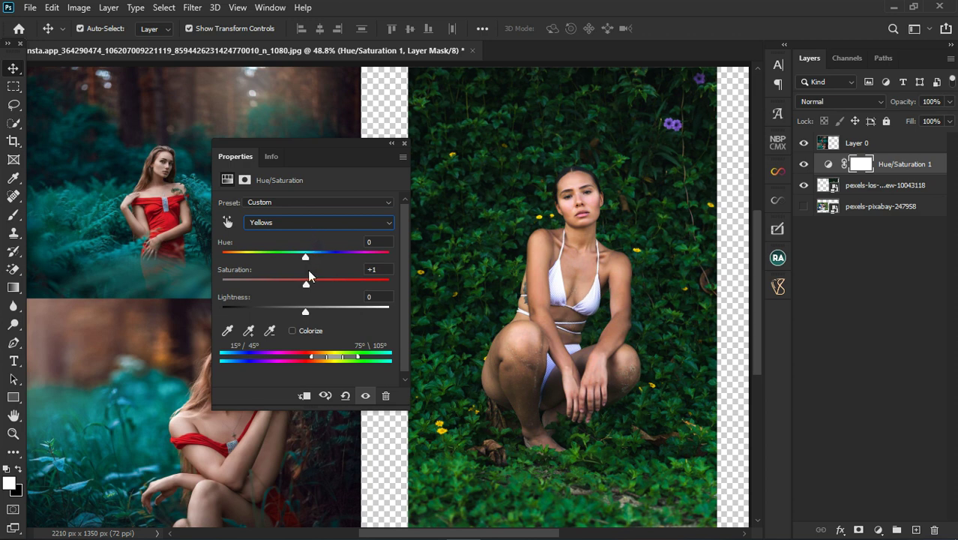
left_click(346, 396)
- Shift the Yellows Hue to -24 in Hue/Saturation 1, try a higher Saturation and return it to 0
left_click(302, 228)
left_click(292, 255)
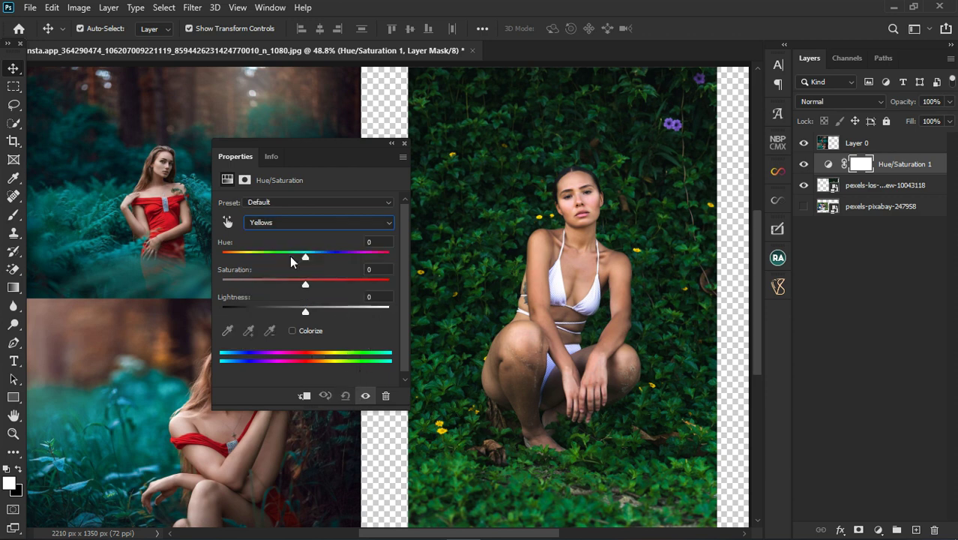
left_click_drag(306, 260, 290, 260)
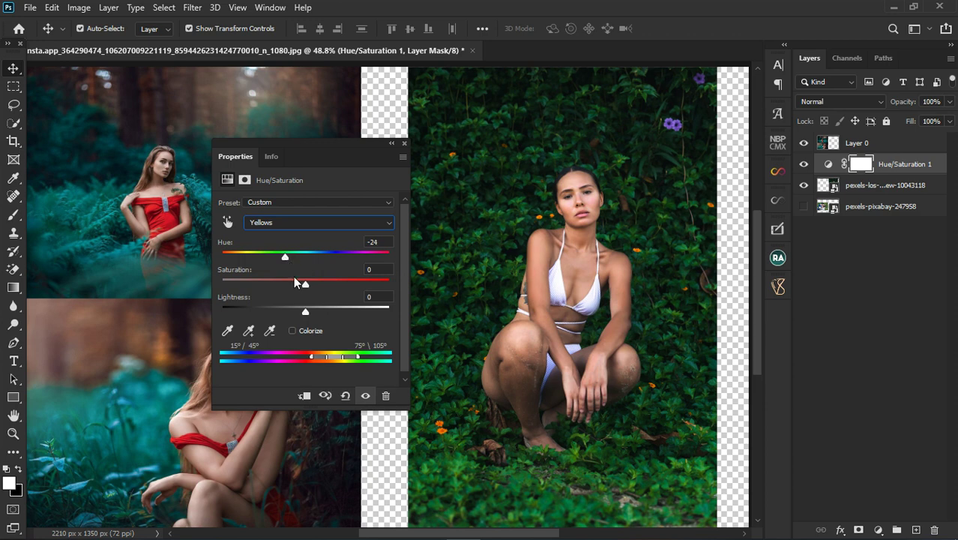
mouse_move(306, 285)
left_mouse_down()
mouse_move(382, 283)
mouse_move(317, 288)
left_mouse_up()
left_click(384, 270)
- Add a second Hue/Saturation adjustment above the first, try raising its Reds Saturation and set its Yellows Saturation to +35
left_click(881, 531)
left_click(847, 387)
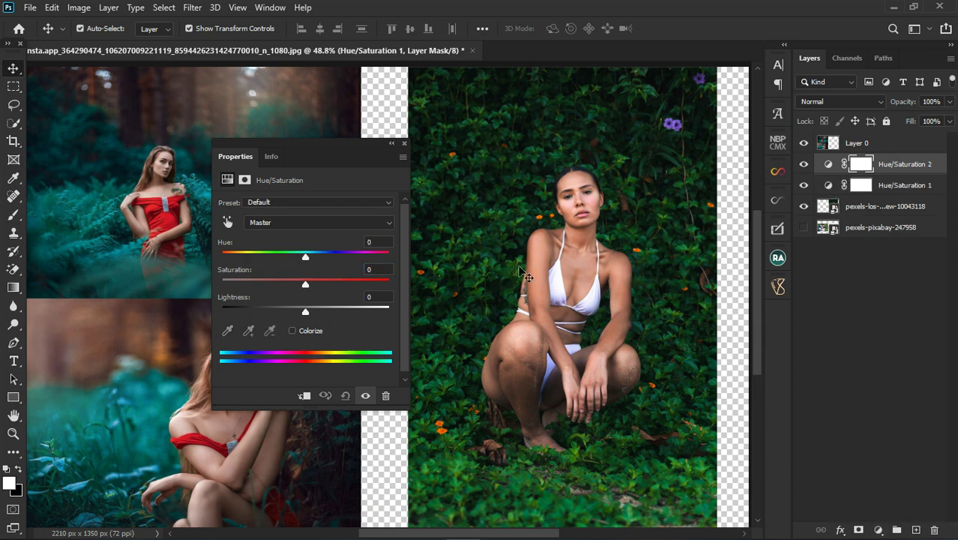
left_click(264, 223)
left_click(274, 244)
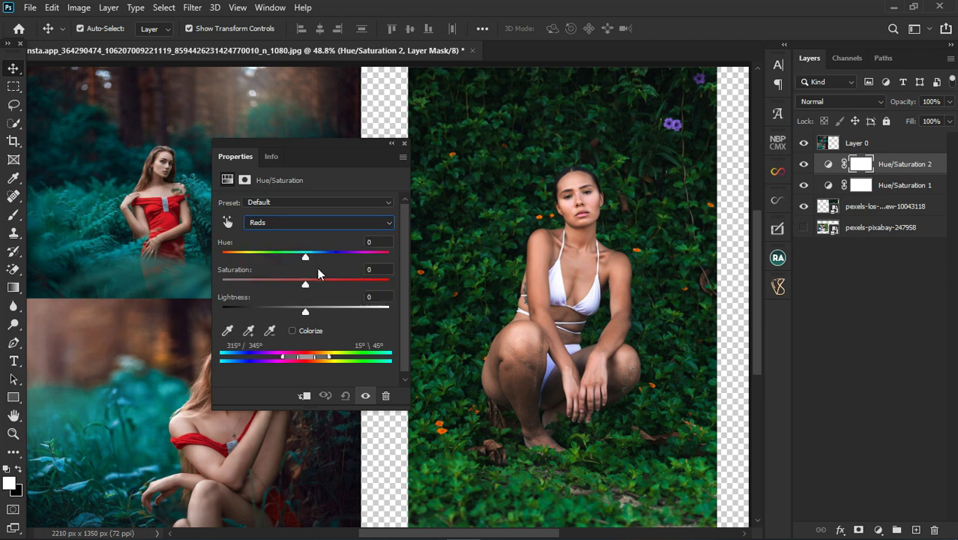
mouse_move(305, 286)
left_mouse_down()
mouse_move(402, 280)
mouse_move(305, 283)
mouse_move(316, 282)
left_mouse_up()
left_click(297, 222)
left_click(298, 256)
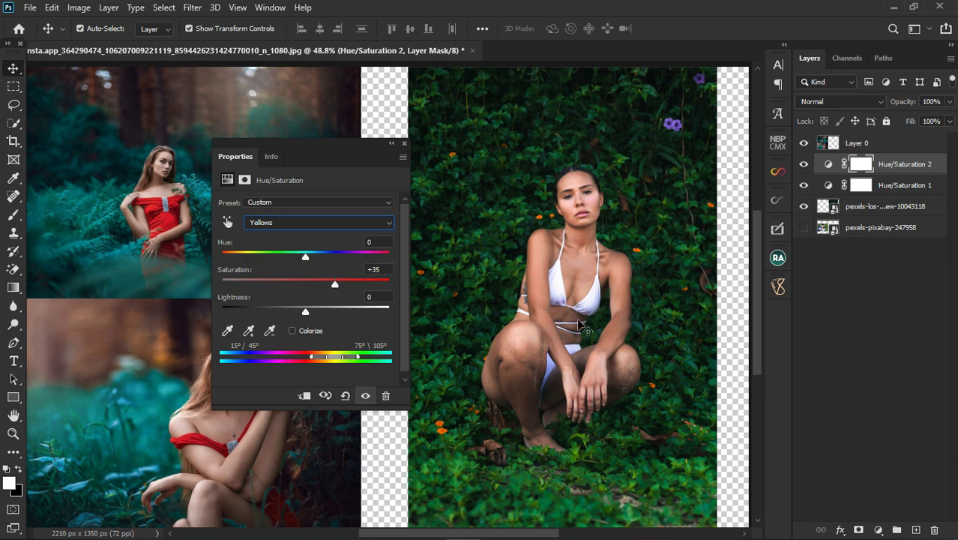
- Compare the portrait's skin and yellow flowers up close with Hue/Saturation 1 hidden and shown
left_click(804, 185)
left_click(804, 187)
scroll(557, 252, "up", 1)
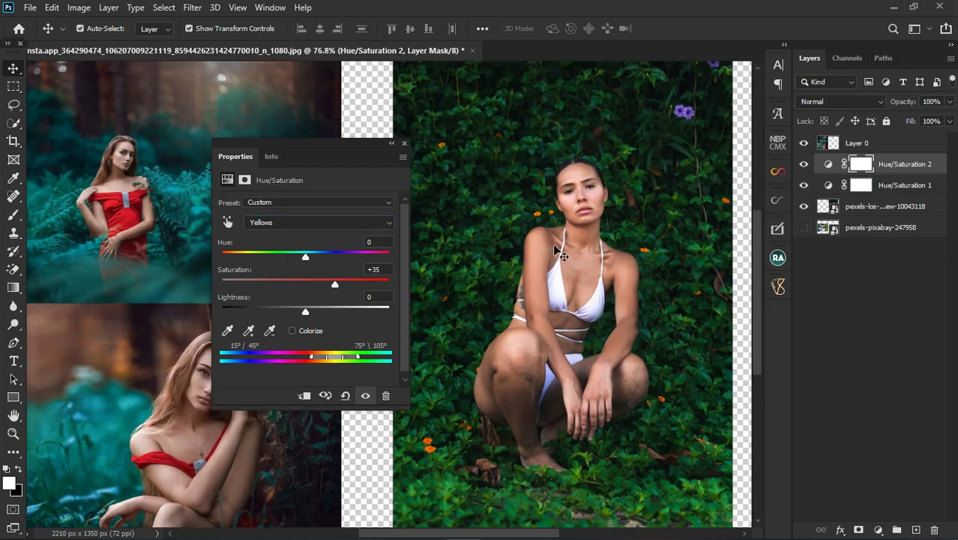
scroll(557, 252, "up", 1)
left_click(804, 186)
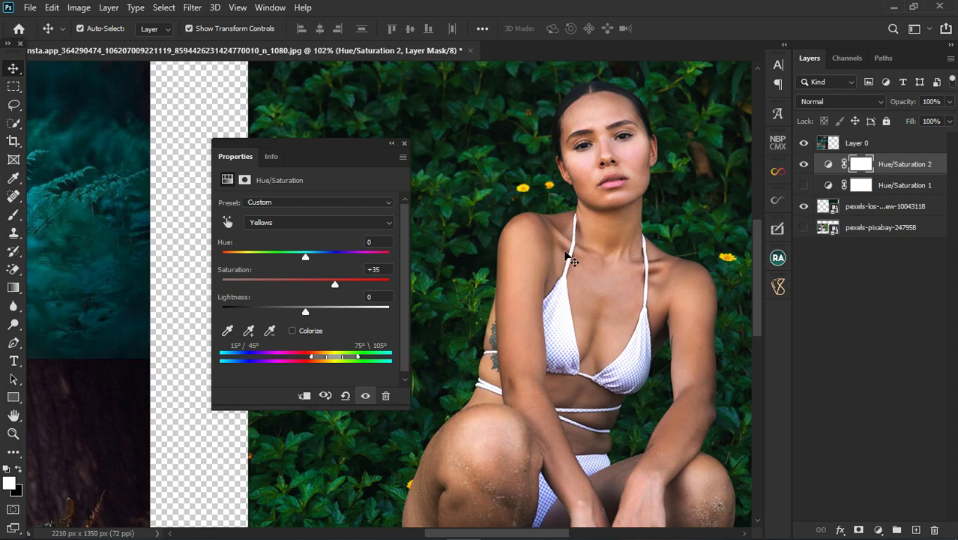
left_click(805, 188)
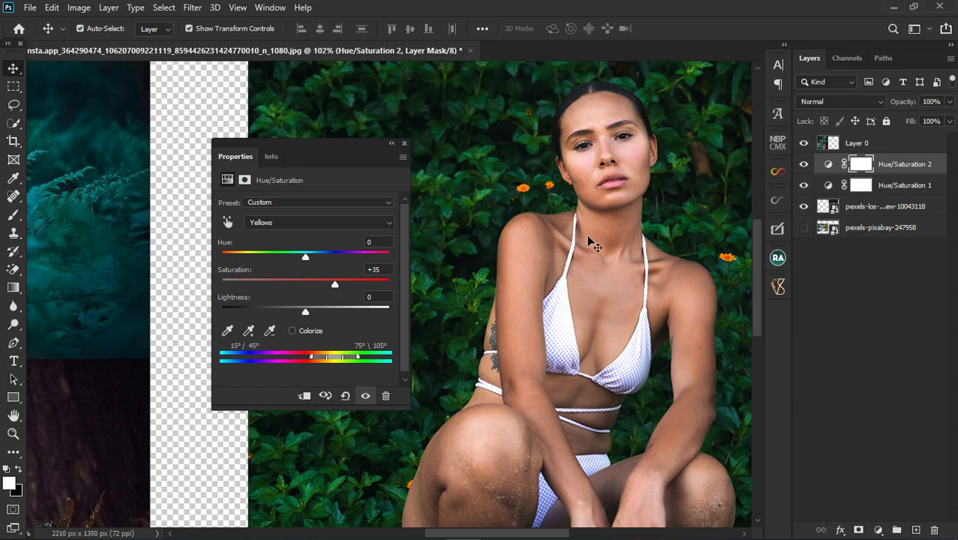
scroll(609, 249, "up", 1)
scroll(609, 249, "up", 2)
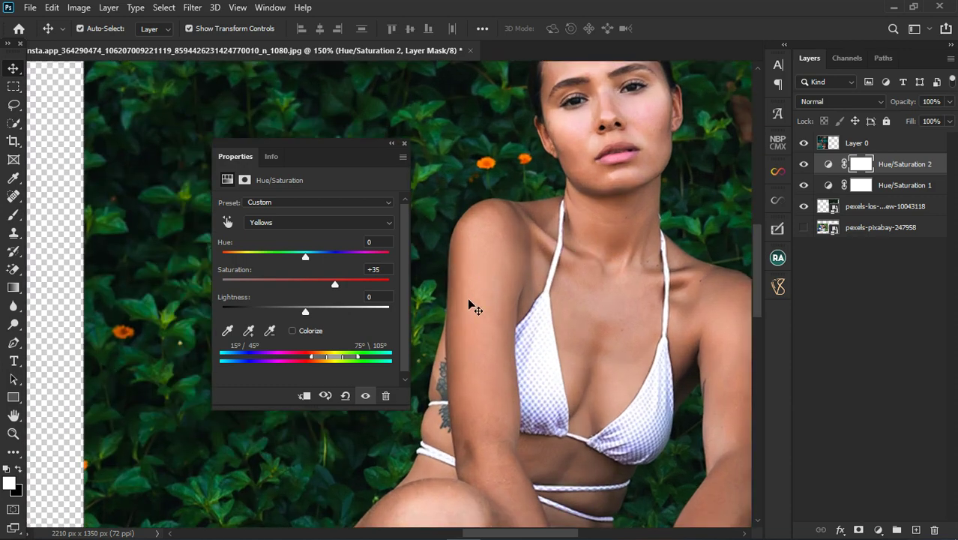
- Set the Yellows Hue to -35 in Hue/Saturation 1, compare the portrait with that layer hidden and shown, and close the settings
left_click(838, 188)
left_click(278, 226)
left_click(279, 249)
left_click_drag(306, 259, 276, 254)
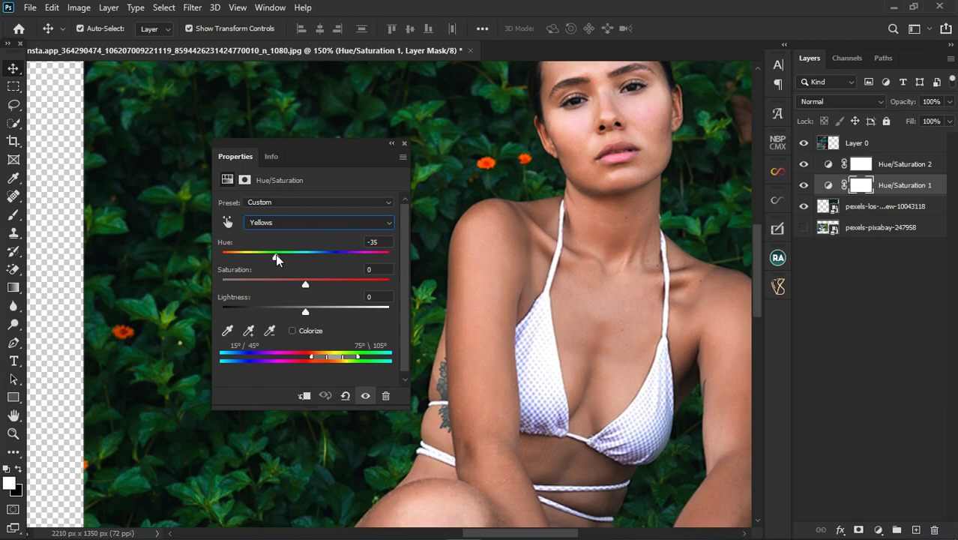
left_click(803, 185)
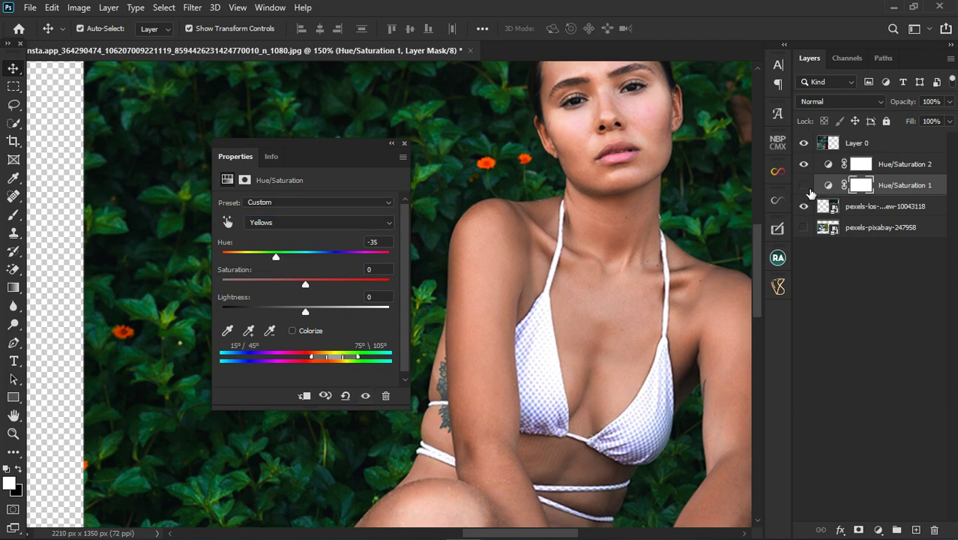
left_click(803, 184)
scroll(580, 245, "down", 6)
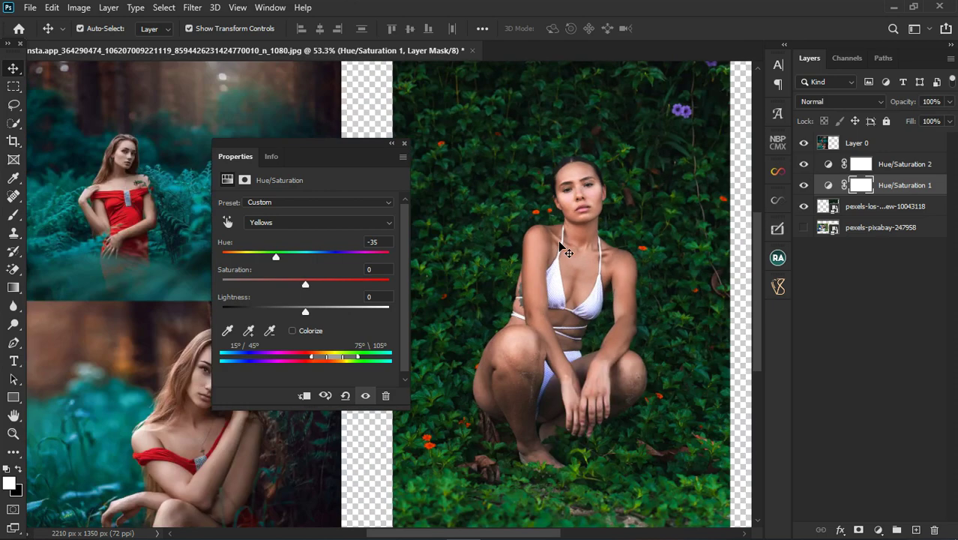
scroll(568, 277, "down", 1)
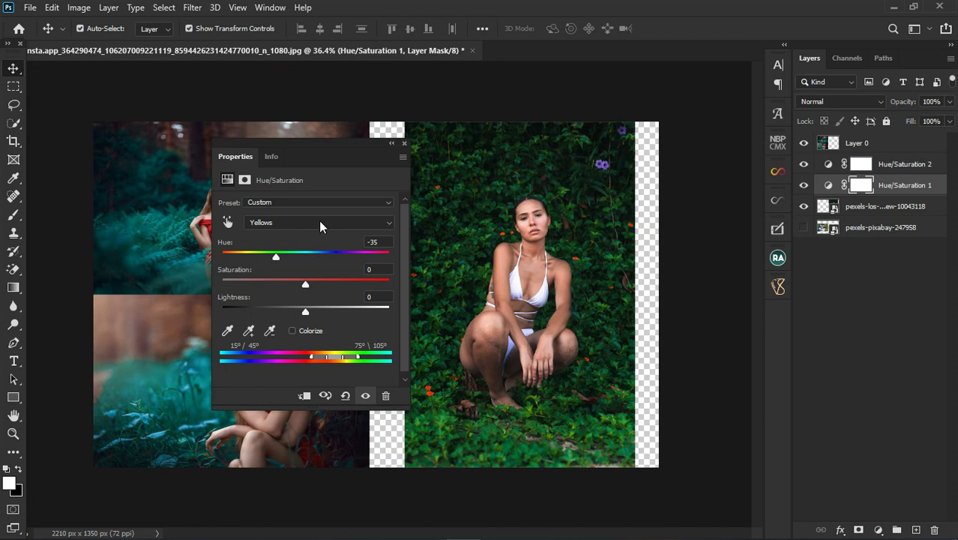
left_click(404, 143)
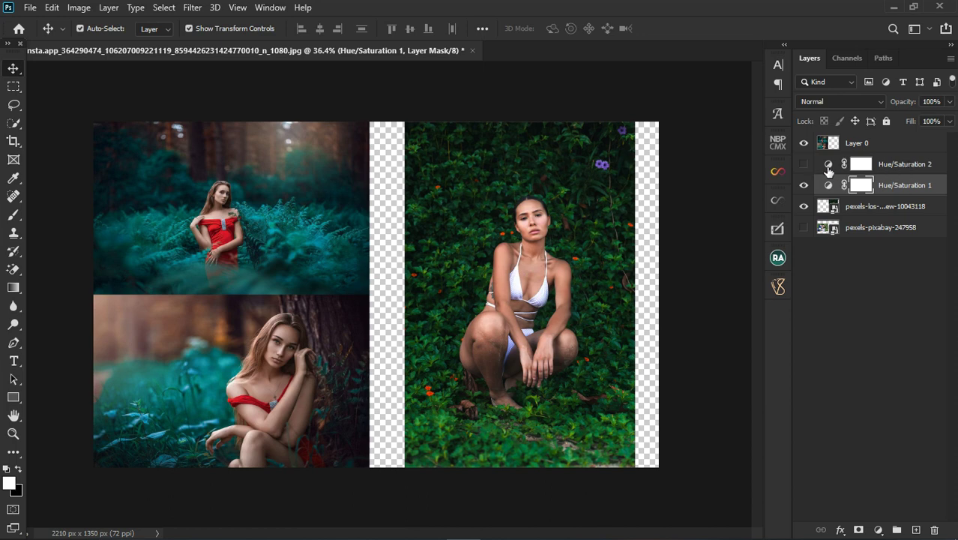
- Try different Yellows Saturation values in Hue/Saturation 2, and delete that adjustment layer
double_click(829, 164)
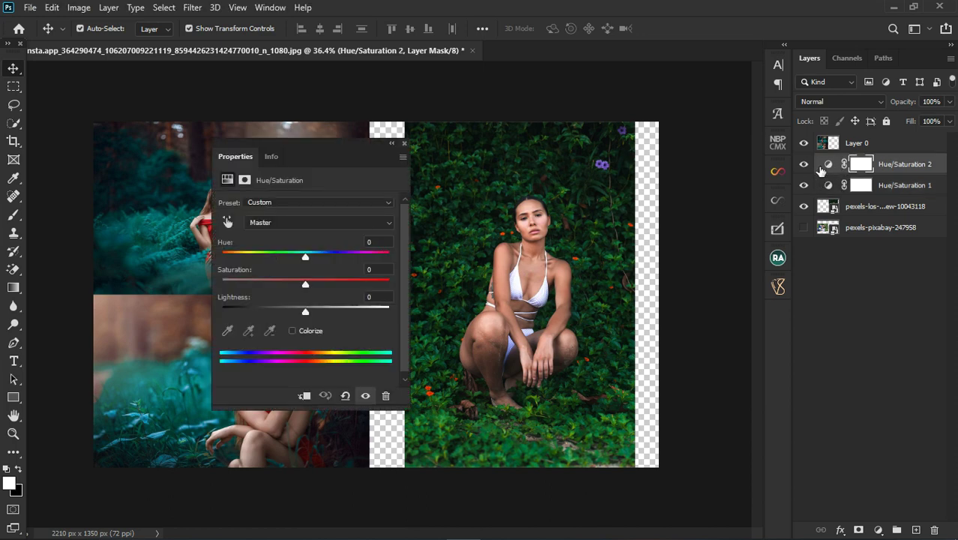
left_click(289, 222)
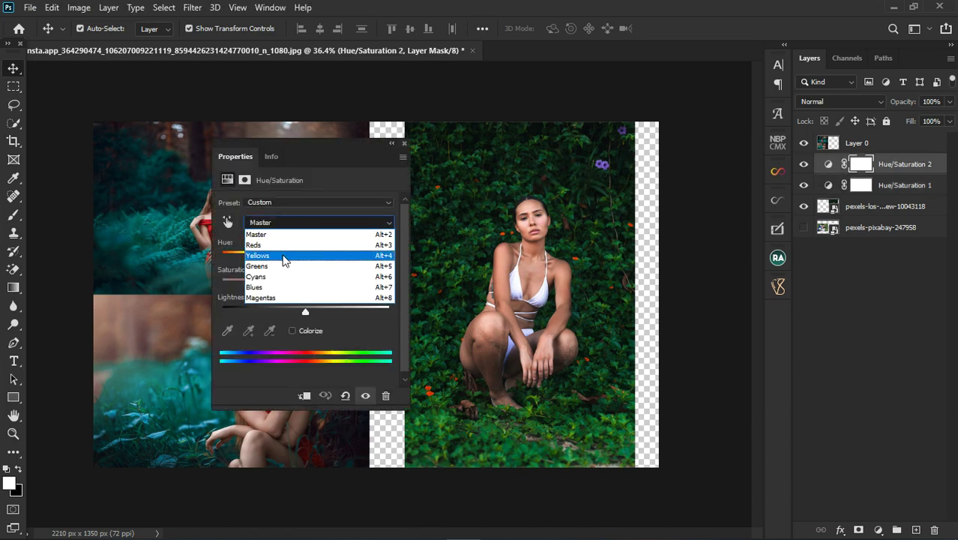
left_click(283, 256)
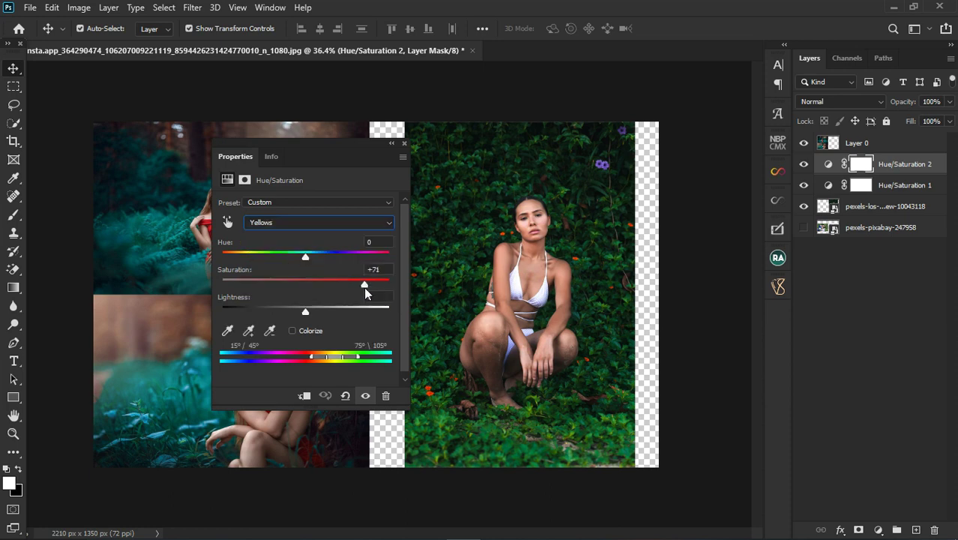
left_click_drag(364, 286, 297, 300)
left_click_drag(362, 300, 310, 296)
left_click_drag(307, 285, 305, 286)
left_click(393, 144)
key("Delete")
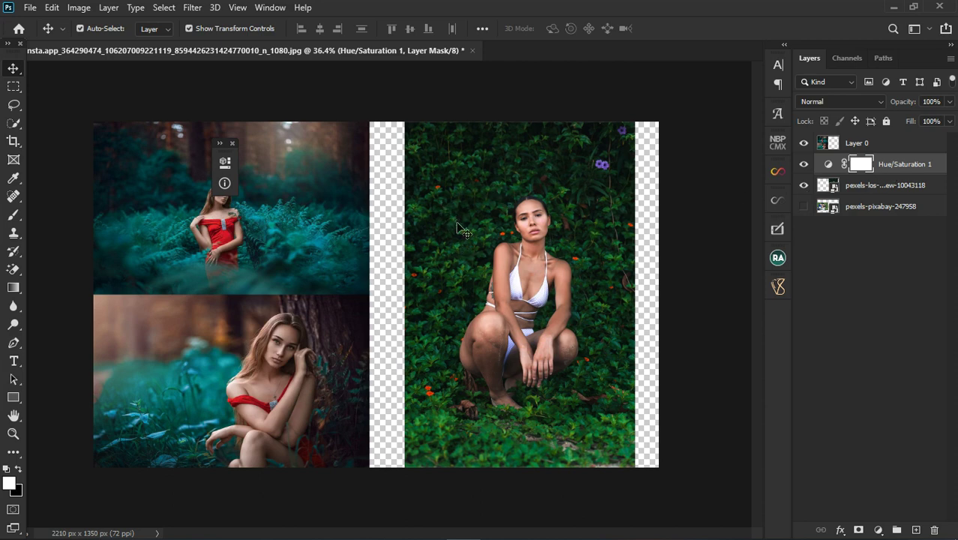
- Add a Selective Color adjustment above Hue/Saturation 1 and set its Yellows to Magenta -17 with a slightly reduced Yellow
left_click(878, 530)
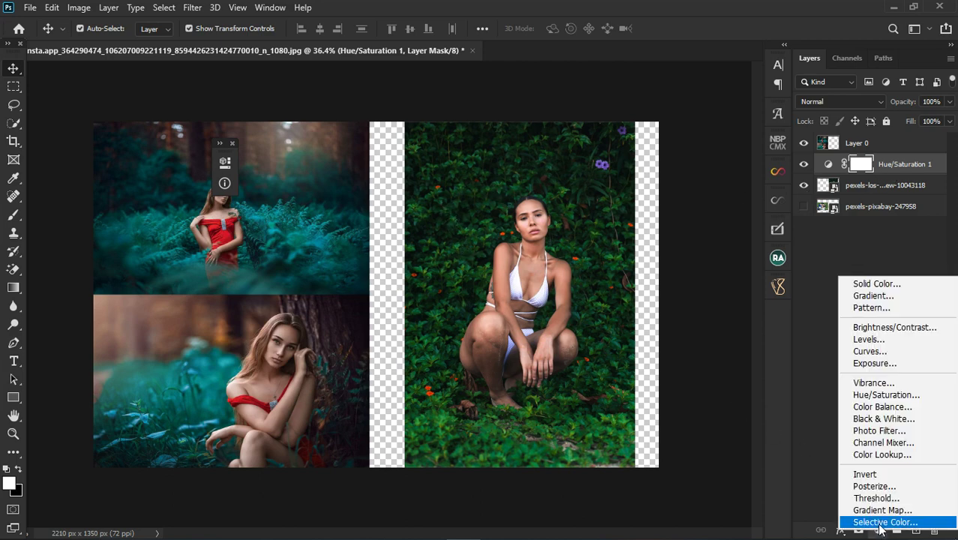
left_click(882, 523)
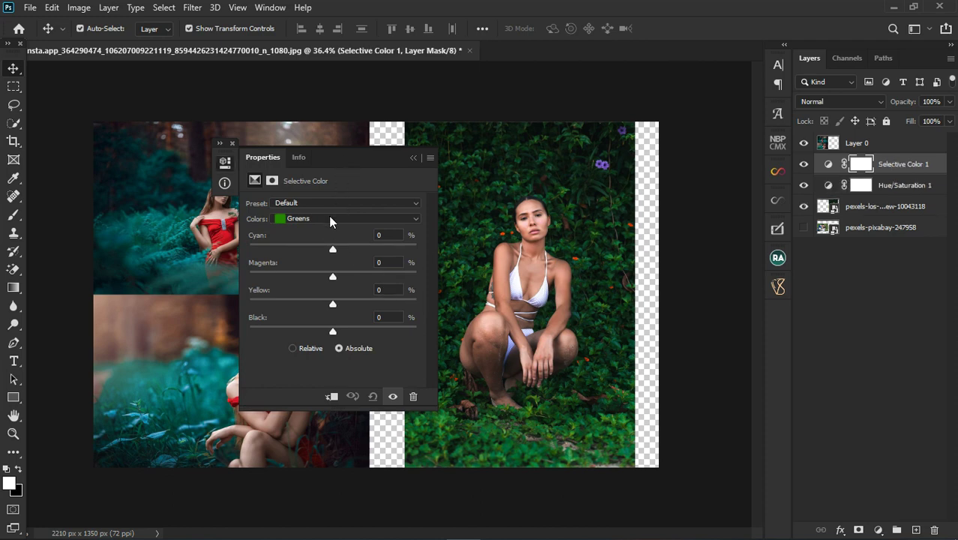
left_click(330, 219)
left_click(329, 247)
left_click(330, 218)
left_click(328, 231)
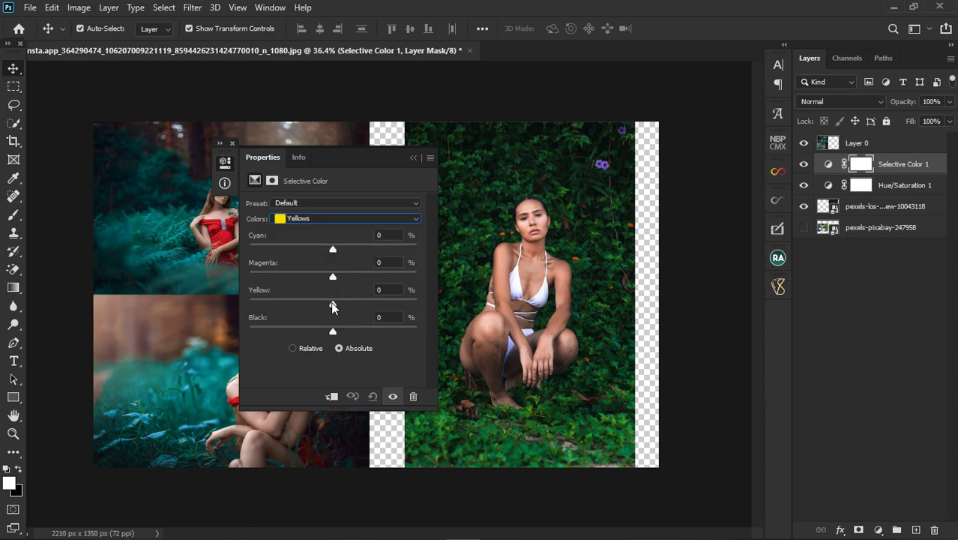
left_click_drag(334, 308, 313, 302)
left_click_drag(333, 276, 320, 276)
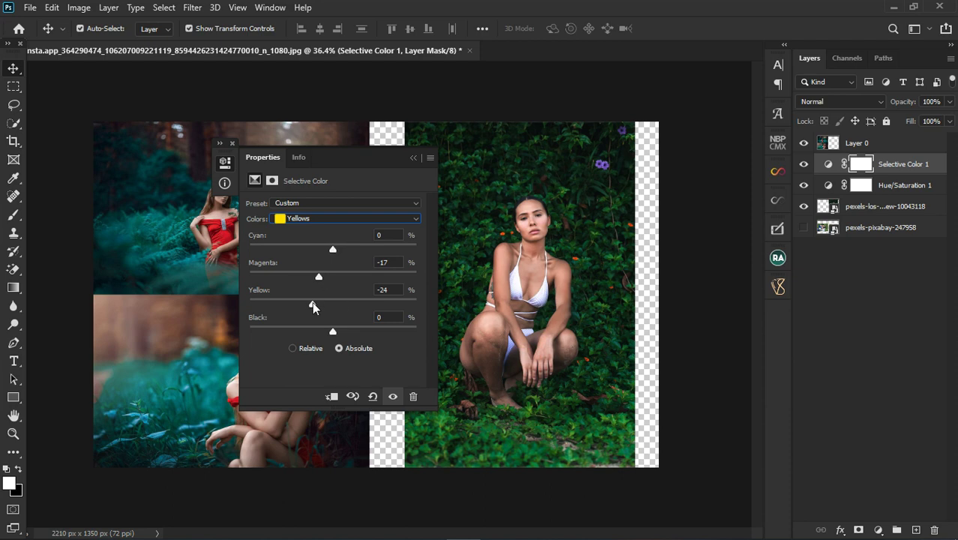
left_click_drag(312, 303, 319, 303)
- Set the Greens in Selective Color 1 to Cyan +50, Magenta +28 and Yellow -66
left_click(328, 219)
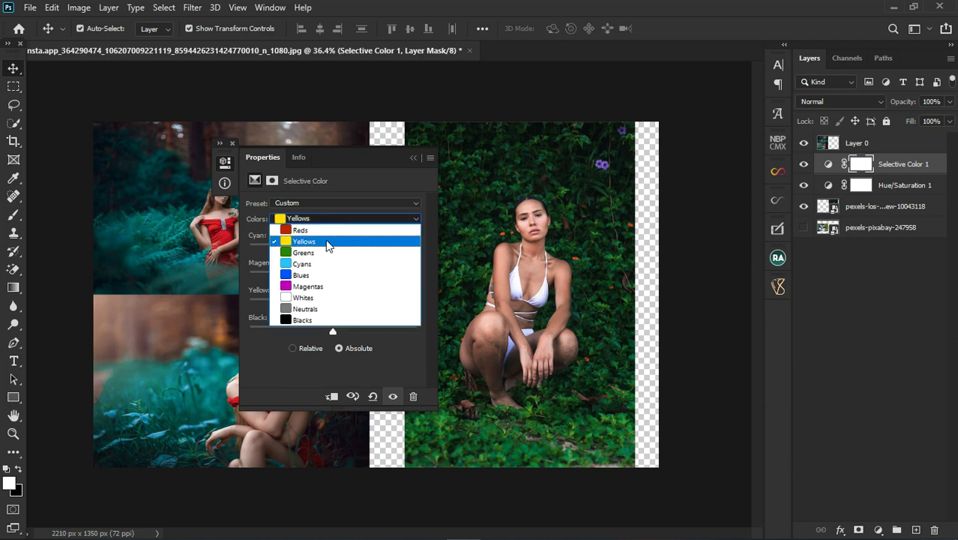
left_click(328, 236)
left_click_drag(364, 158, 683, 192)
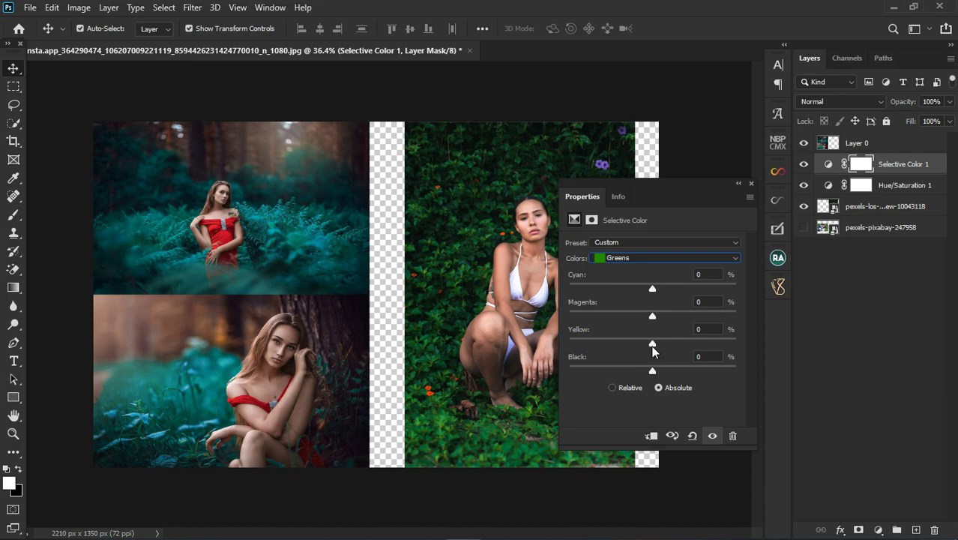
left_click_drag(635, 341, 597, 343)
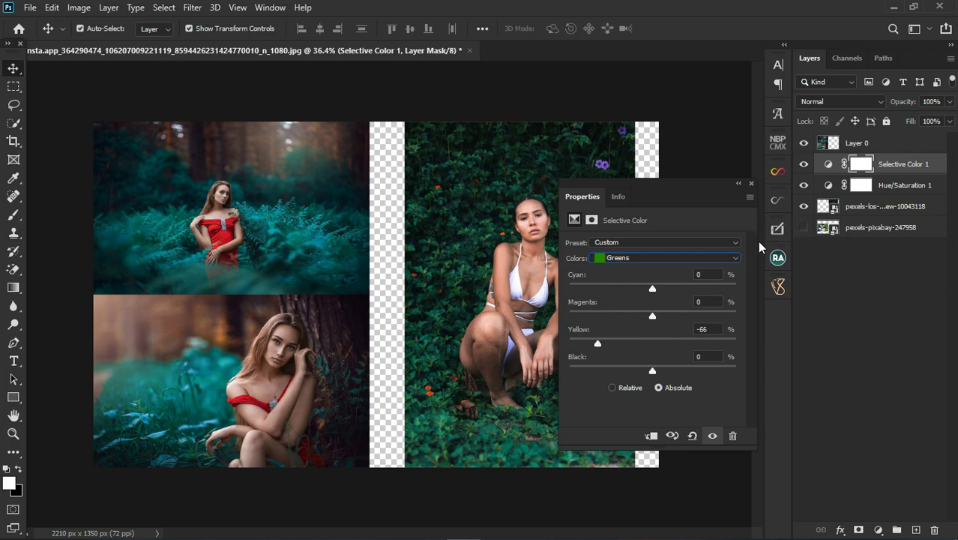
left_click_drag(651, 292, 701, 297)
left_click_drag(654, 322, 676, 316)
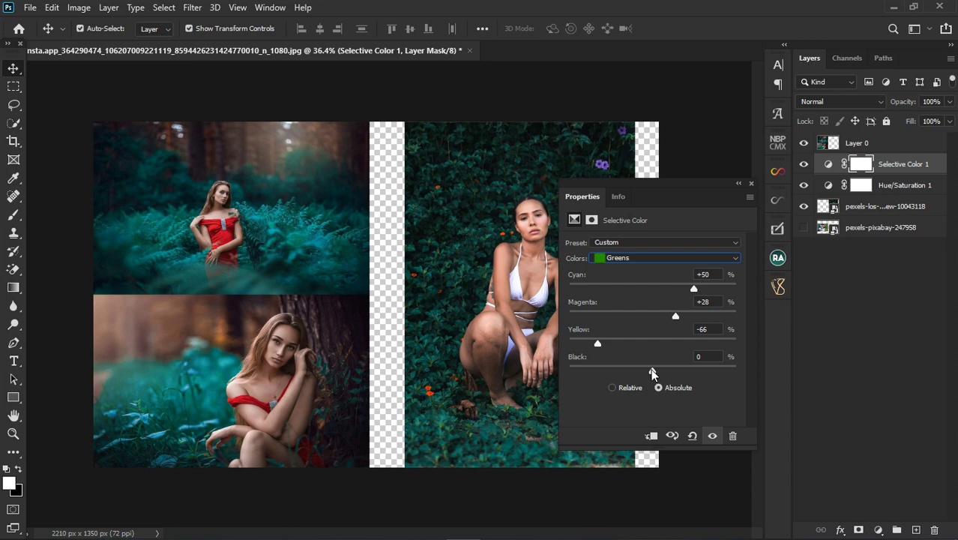
- Lower the Greens' Black slightly and their Yellow further in Selective Color 1, and close the settings
left_click_drag(652, 372, 642, 372)
left_click_drag(597, 343, 573, 345)
left_click_drag(673, 186, 452, 185)
left_click(528, 177)
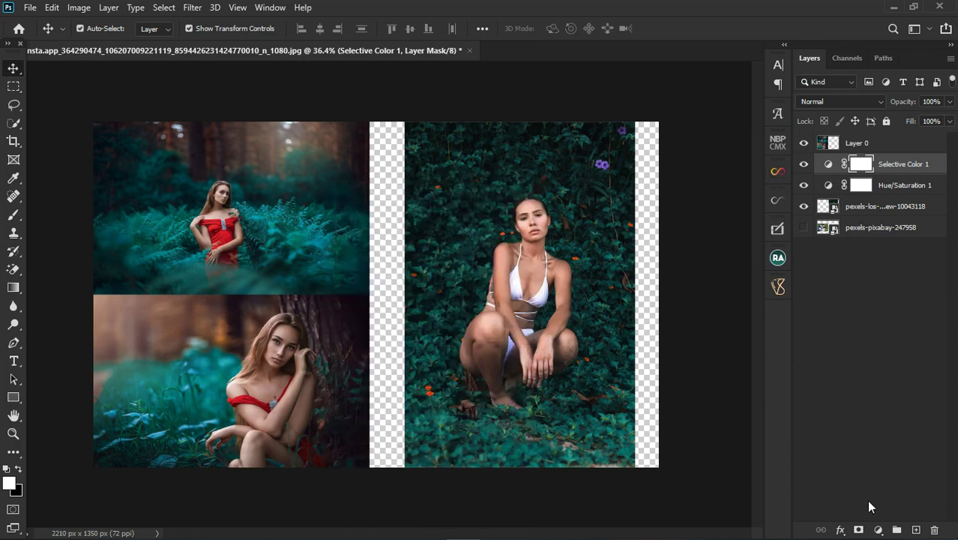
- Add a second Selective Color adjustment above the first and set its Cyans to Magenta -13, Yellow -14 and a moderately raised Cyan
left_click(875, 523)
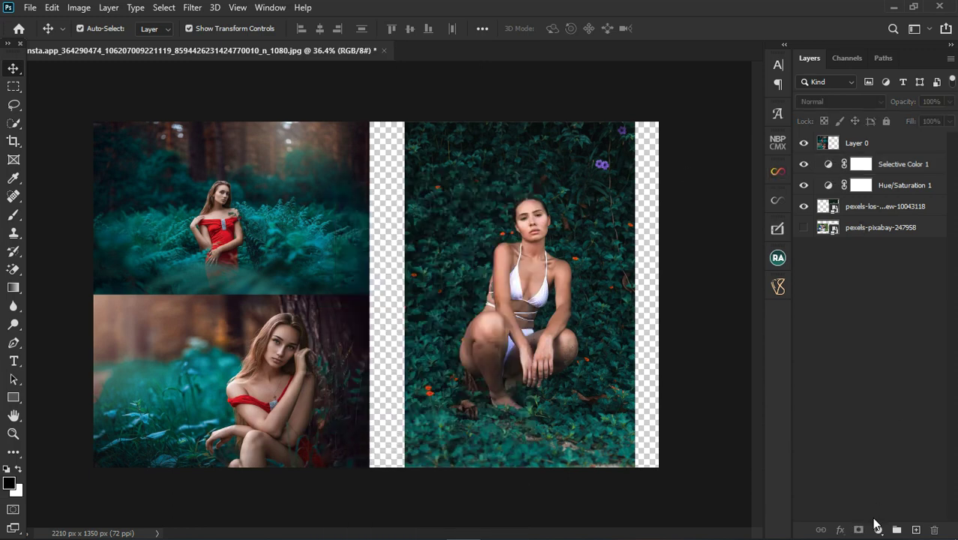
left_click(884, 165)
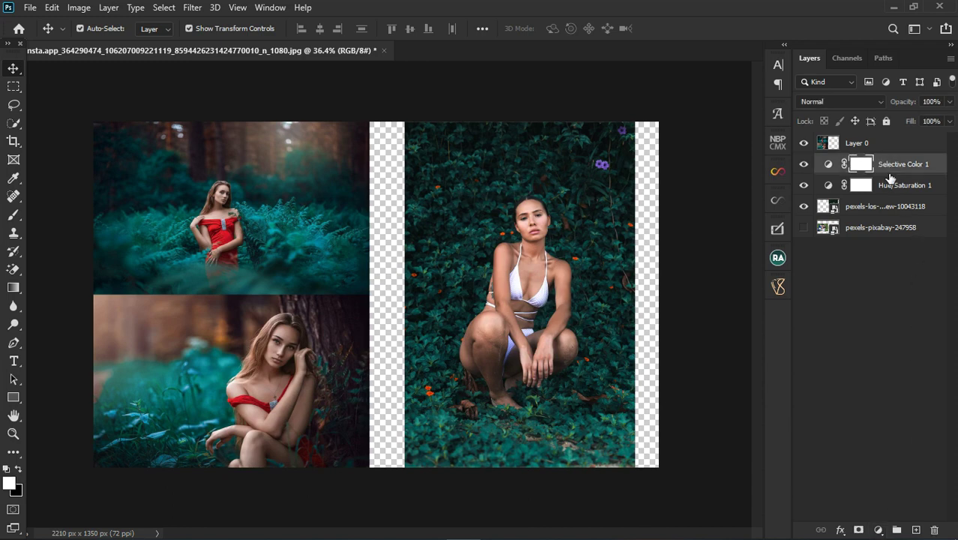
left_click(888, 533)
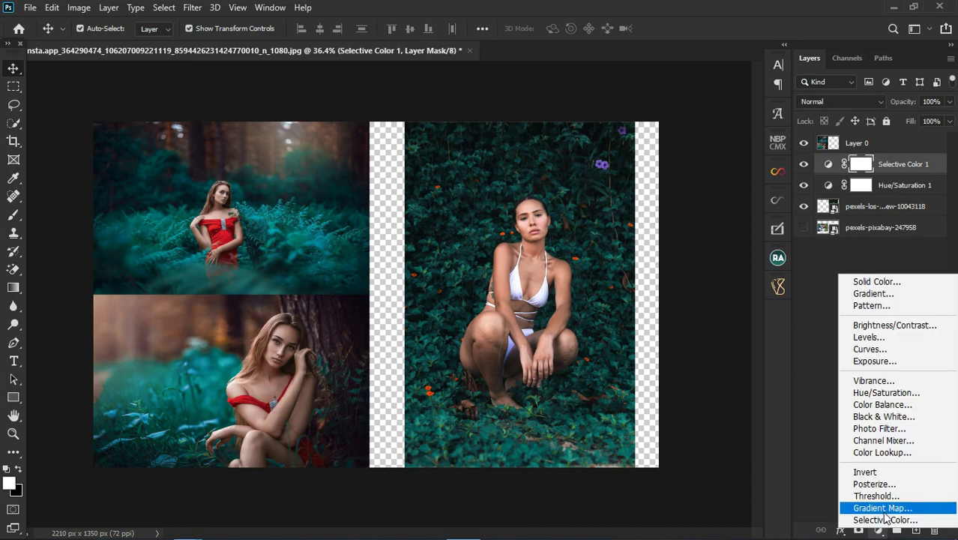
left_click(881, 517)
left_click_drag(429, 180, 597, 194)
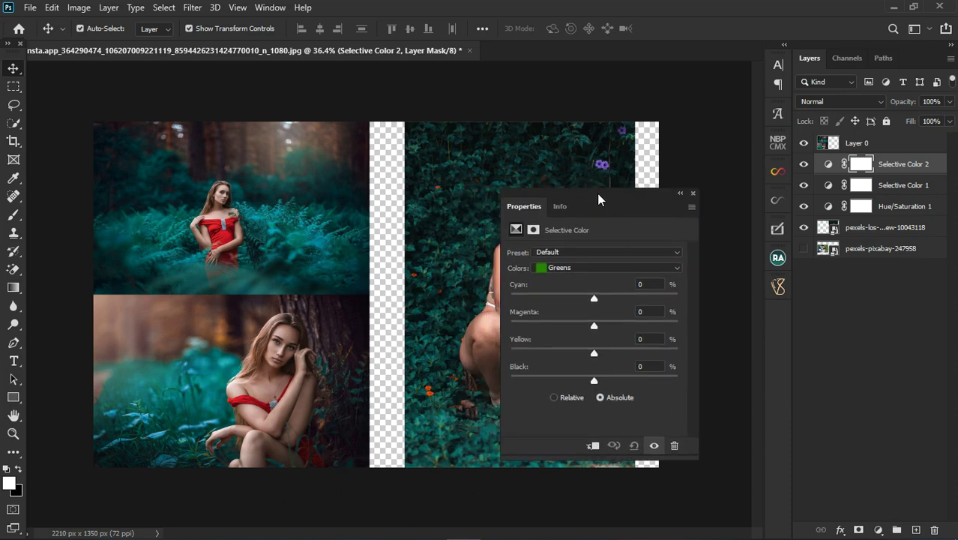
left_click(583, 268)
left_click(584, 313)
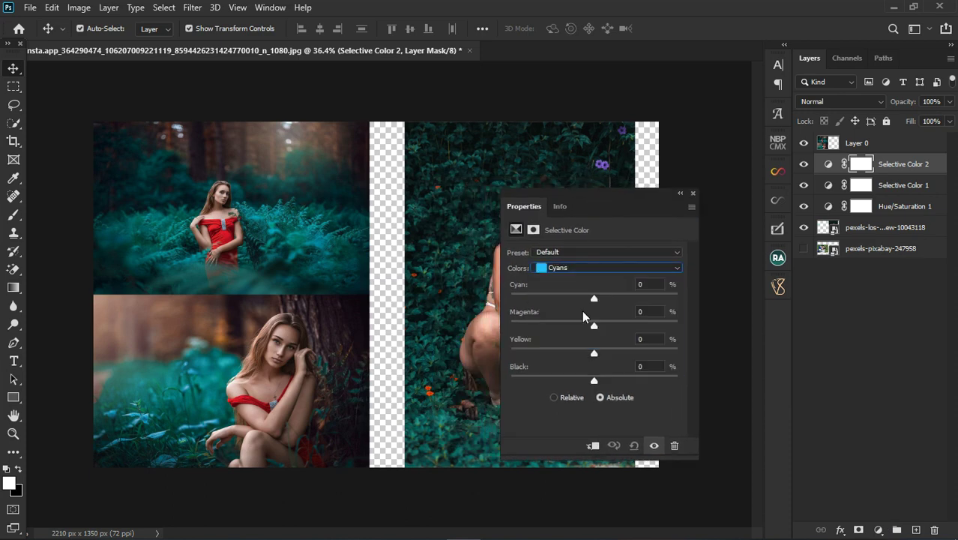
left_click_drag(594, 354, 576, 355)
left_click_drag(594, 326, 587, 330)
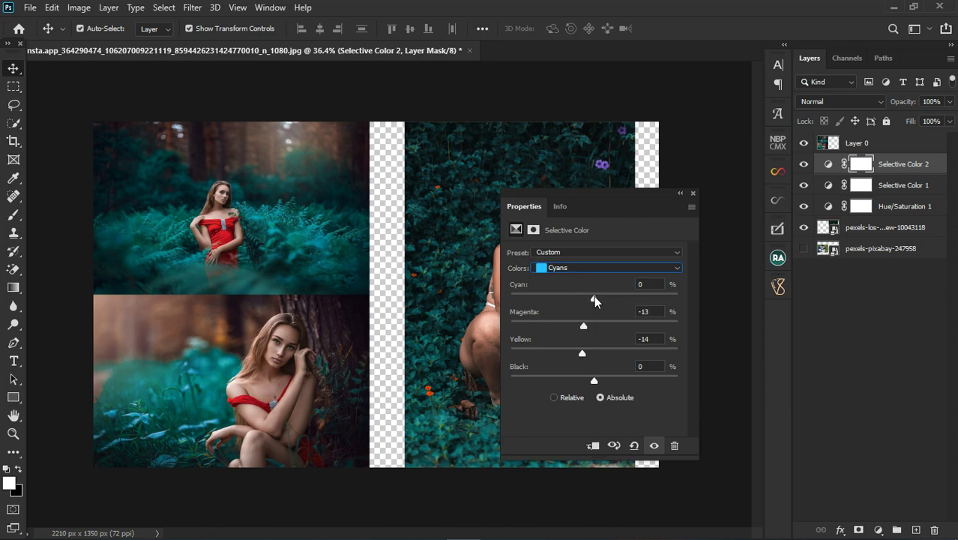
mouse_move(595, 300)
left_mouse_down()
mouse_move(582, 301)
mouse_move(611, 302)
left_mouse_up()
left_click(693, 194)
- Hide both Selective Color layers
scroll(396, 263, "down", 2)
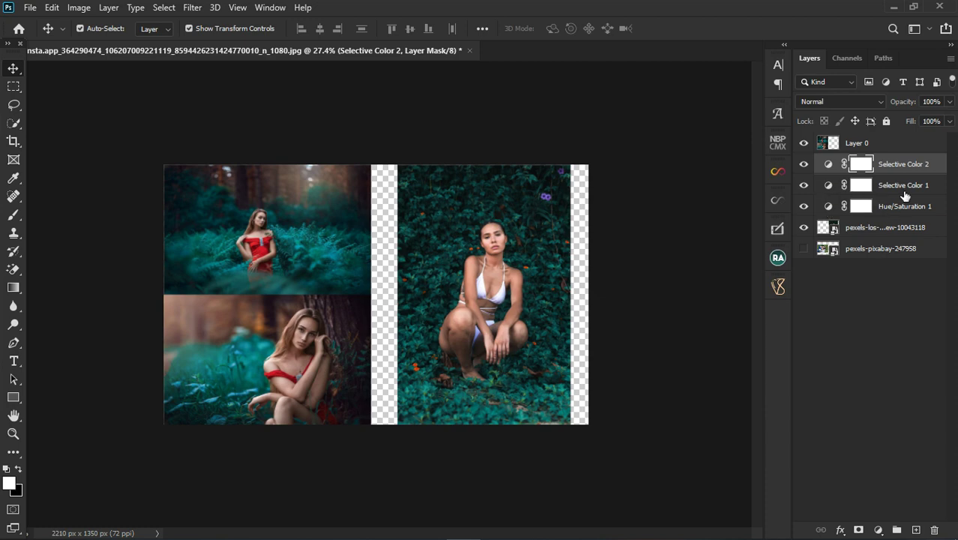
left_click(803, 163)
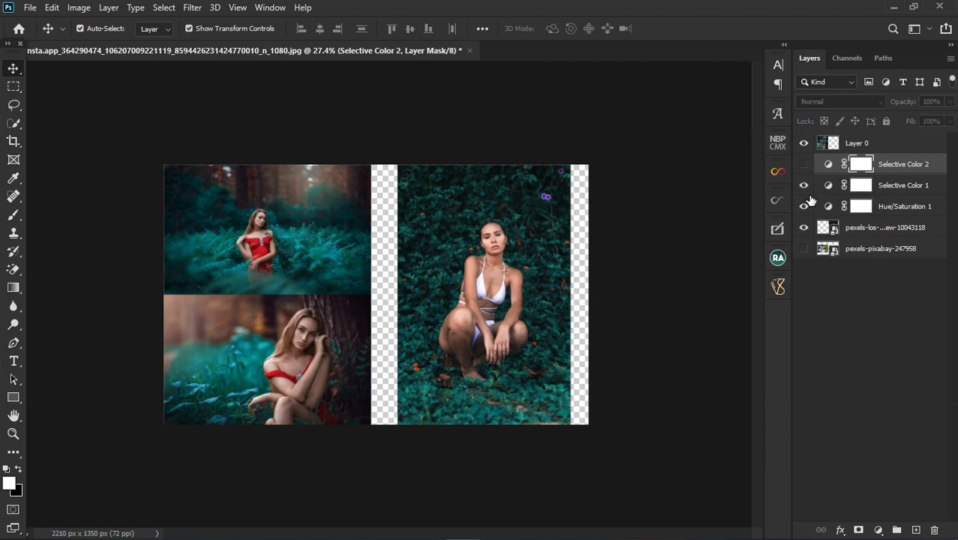
left_click(804, 207)
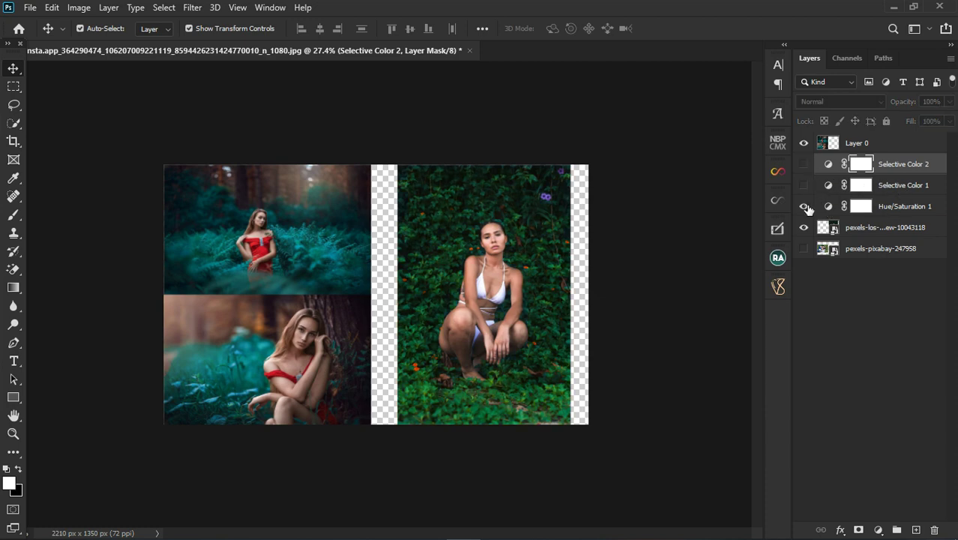
- Add a Hue/Saturation adjustment directly above Hue/Saturation 1 and shift its Greens Hue to +52
left_click(911, 213)
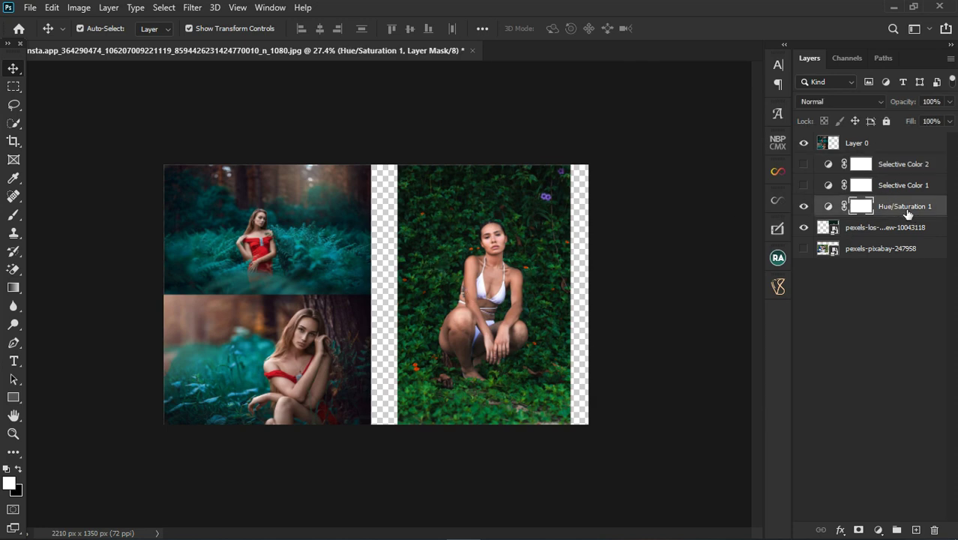
left_click(878, 530)
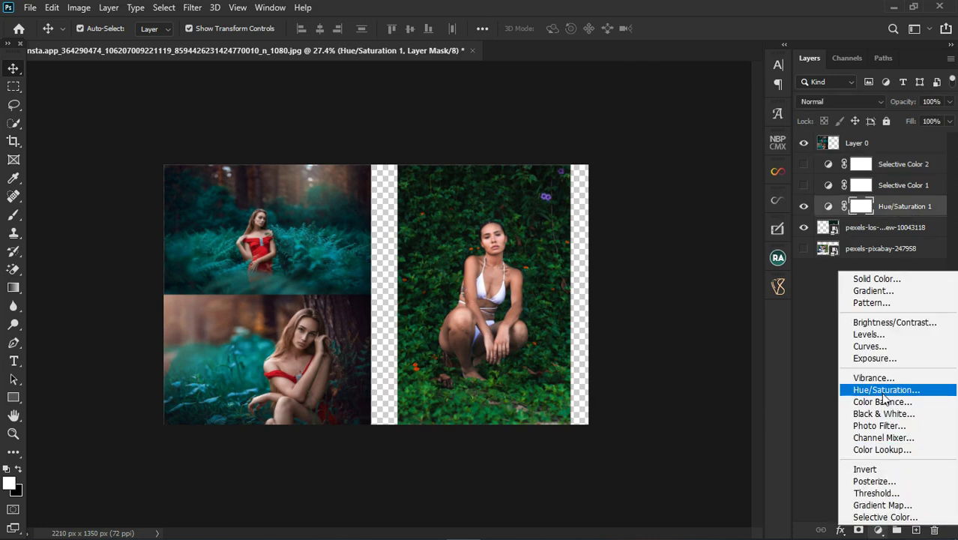
left_click(878, 388)
left_click(578, 272)
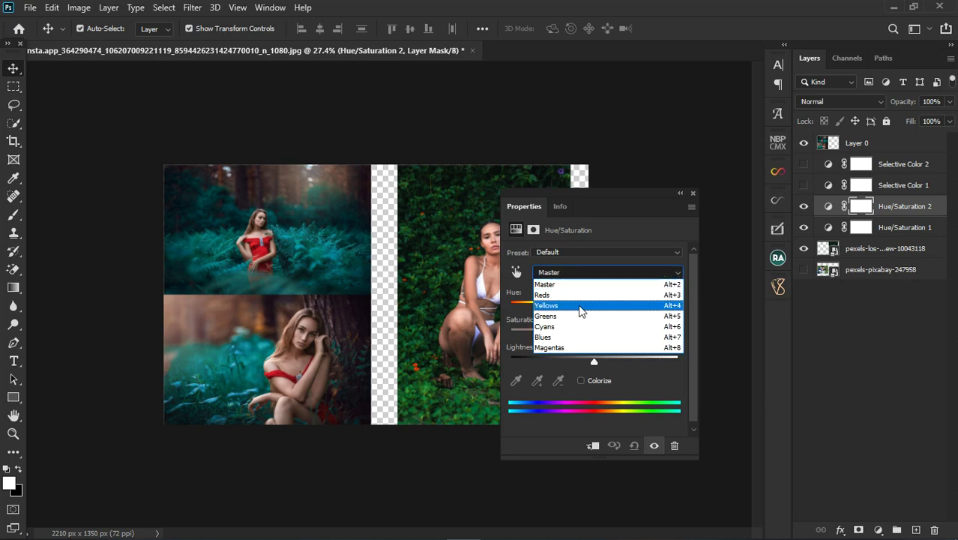
left_click(577, 316)
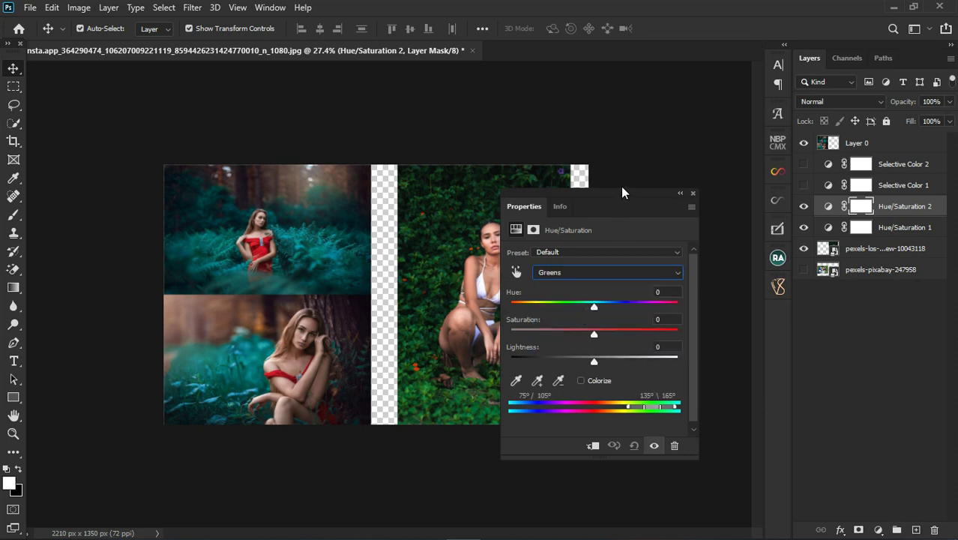
left_click_drag(642, 192, 707, 177)
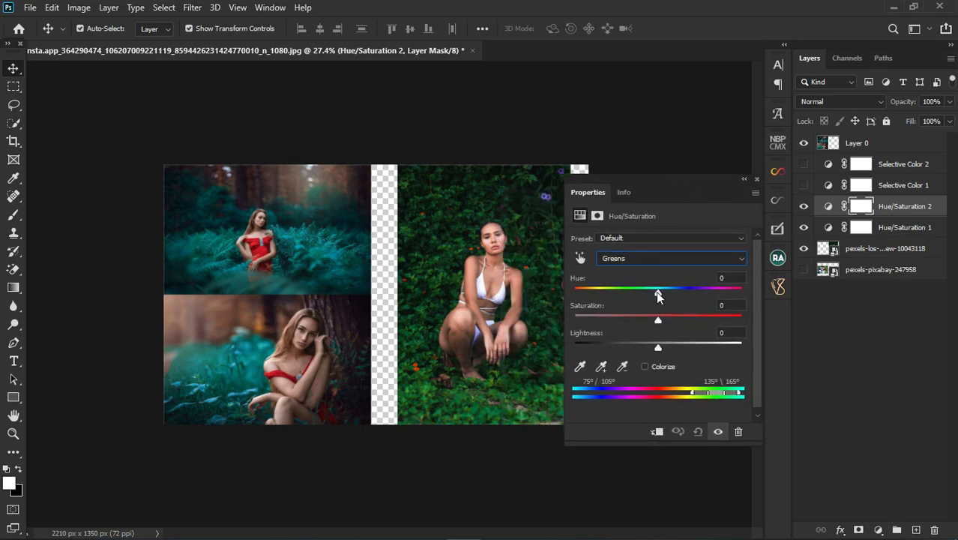
left_click_drag(668, 294, 697, 294)
left_click_drag(698, 296, 702, 297)
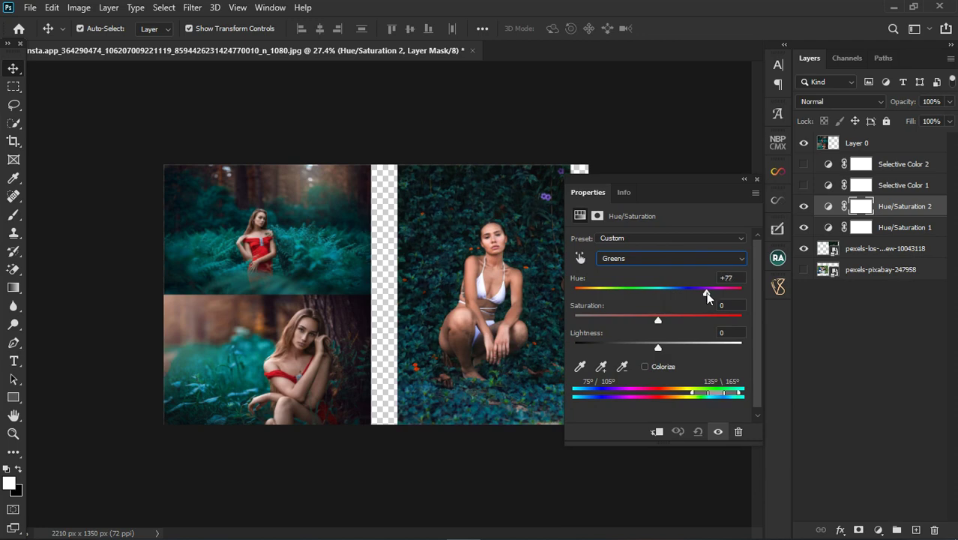
left_click_drag(705, 292, 699, 296)
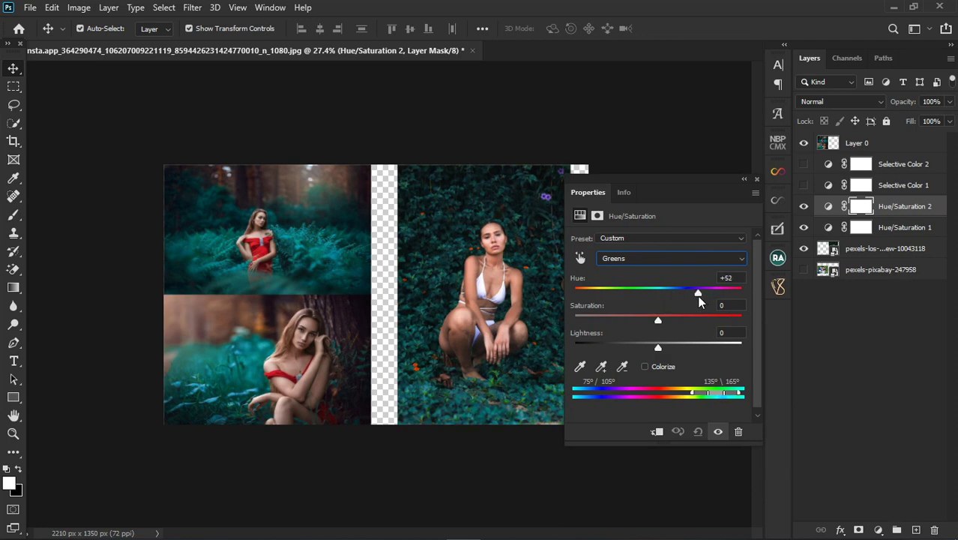
- Try different Greens Saturation values in Hue/Saturation 2, fine-tune the Greens Hue and close the settings
left_click_drag(658, 321, 667, 353)
left_click_drag(693, 290, 697, 291)
left_click_drag(701, 293, 697, 296)
left_click(755, 180)
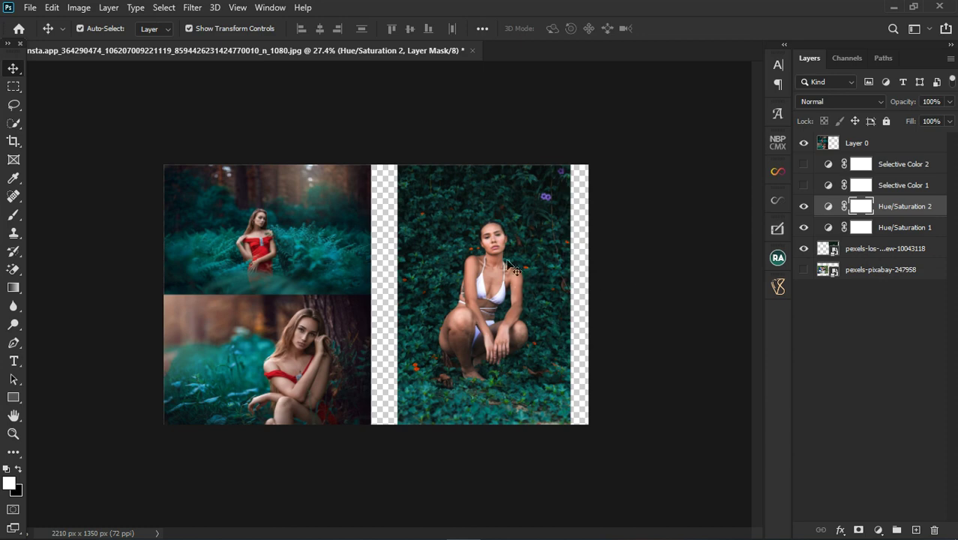
- Add another Hue/Saturation adjustment above Hue/Saturation 2, shift its Cyans Hue to +9, try the Cyans Saturation and close the settings
left_click(879, 530)
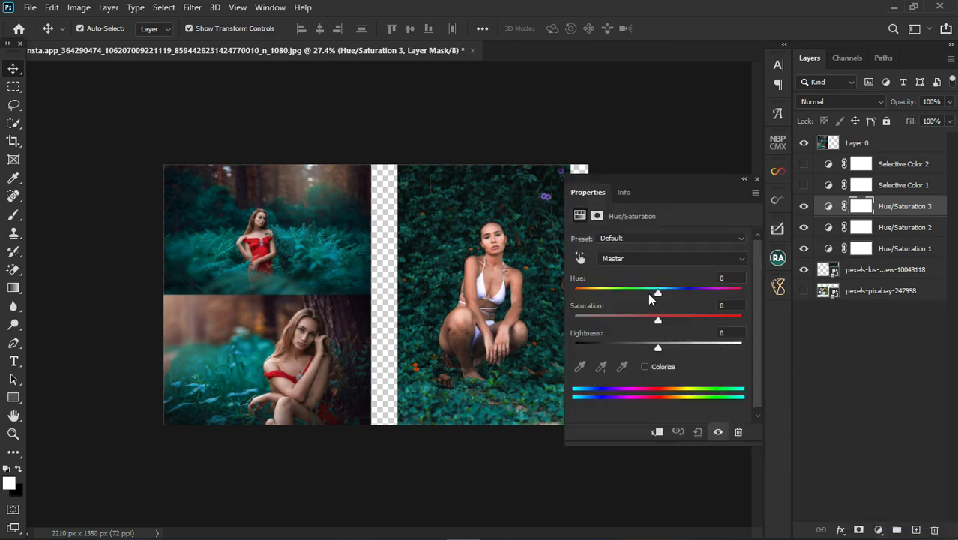
left_click(652, 259)
left_click(637, 312)
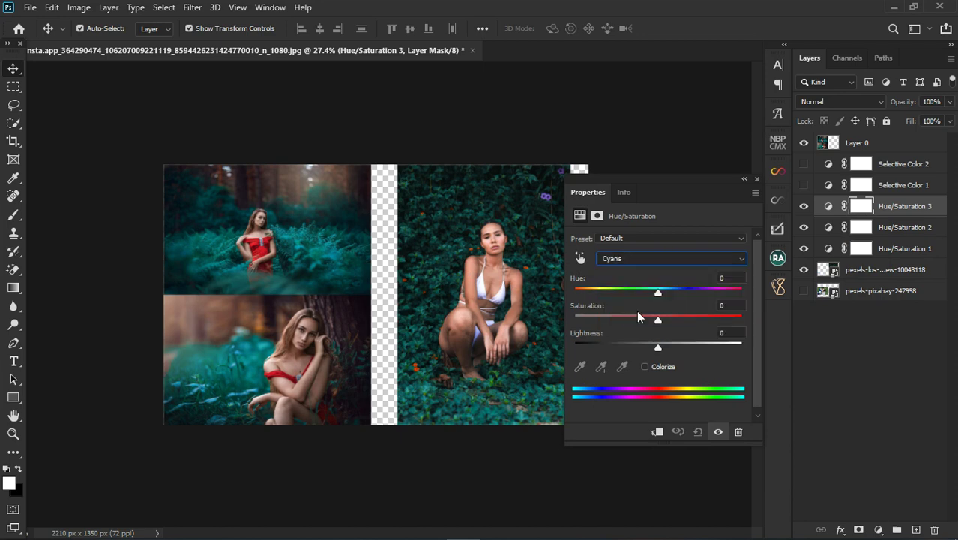
left_click_drag(663, 293, 665, 293)
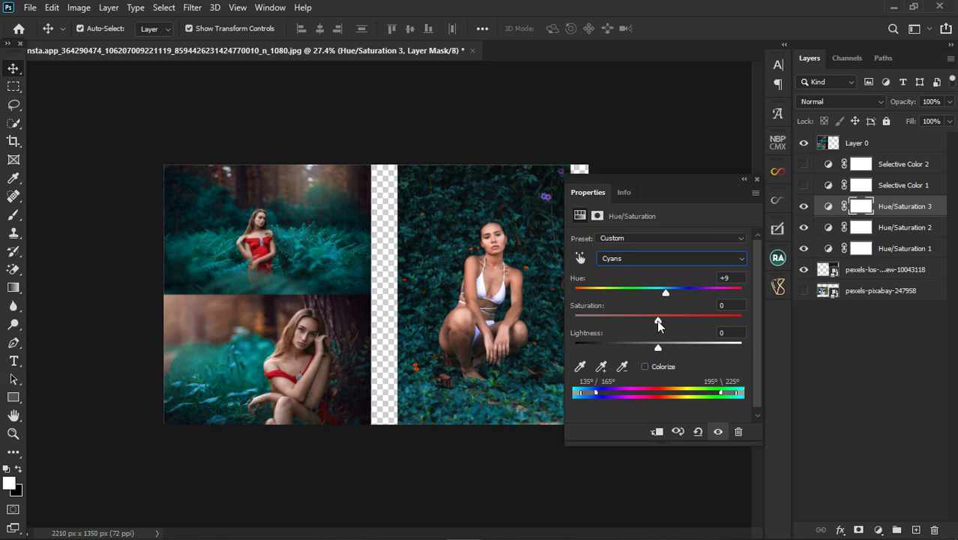
left_click_drag(649, 321, 663, 294)
left_click(757, 179)
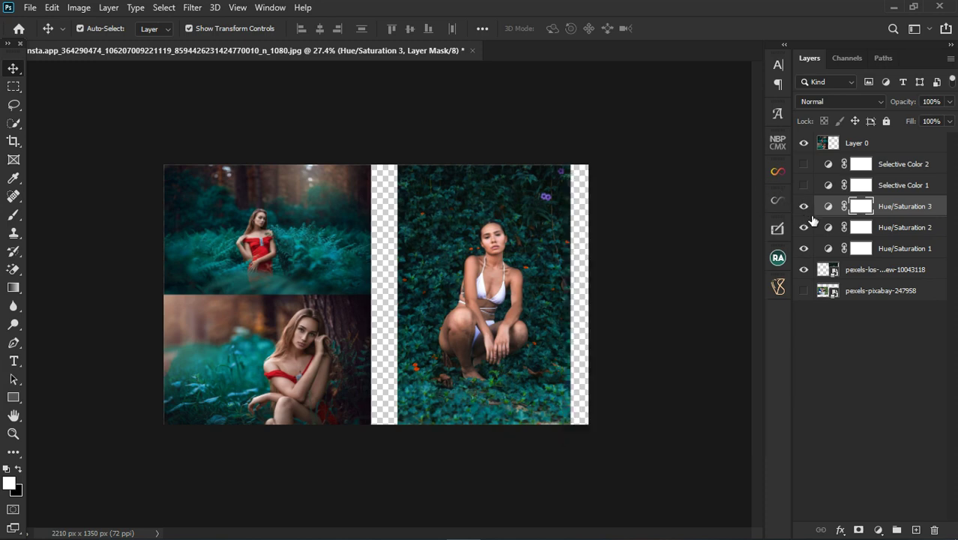
- Group Hue/Saturation 2 and 3 together, and put Selective Color 1 and 2 in a separate group
left_click(912, 229, "ctrl")
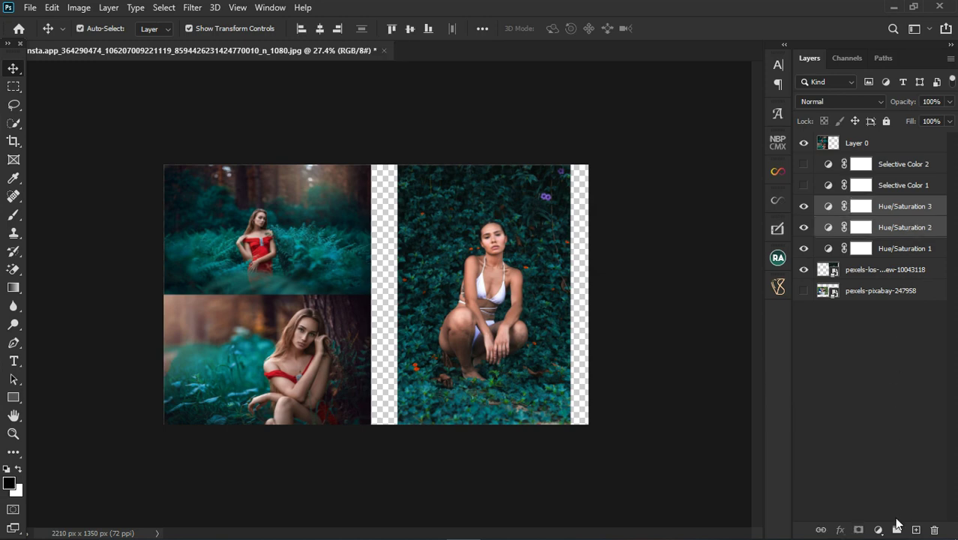
left_click(897, 528)
key("x")
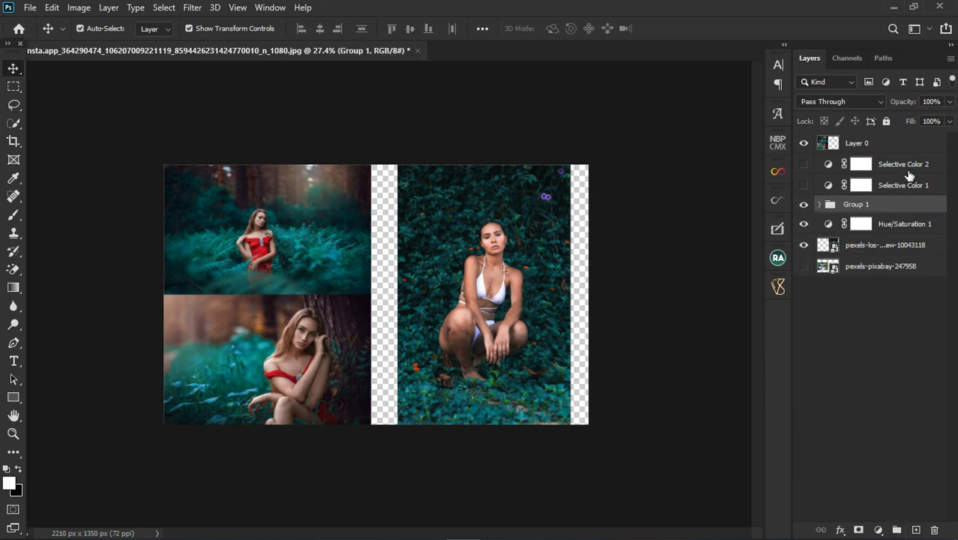
left_click(908, 184)
key("x")
left_click(908, 166, "ctrl")
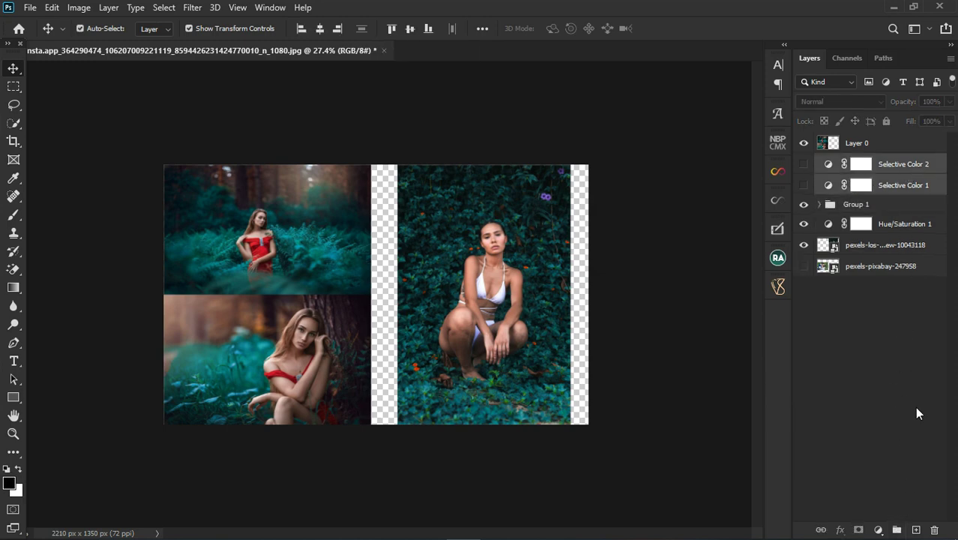
left_click(897, 529)
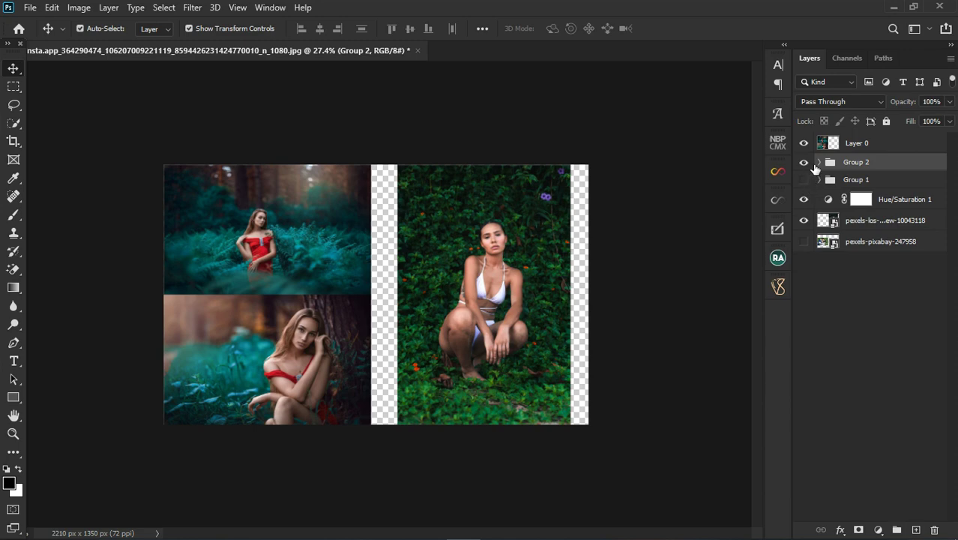
- Compare the portrait's foliage under the Selective Color group and the Hue/Saturation group against the reference collage
left_click(821, 164)
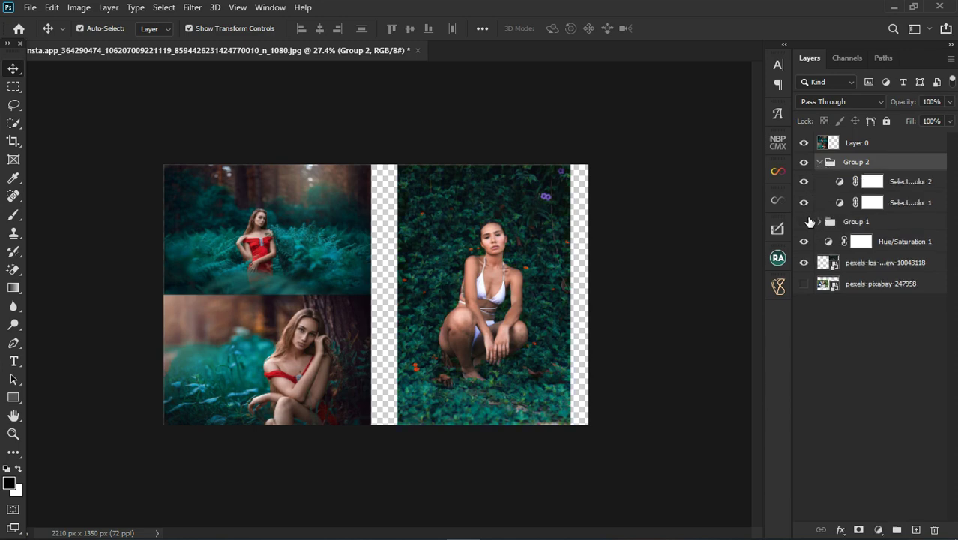
left_click(821, 163)
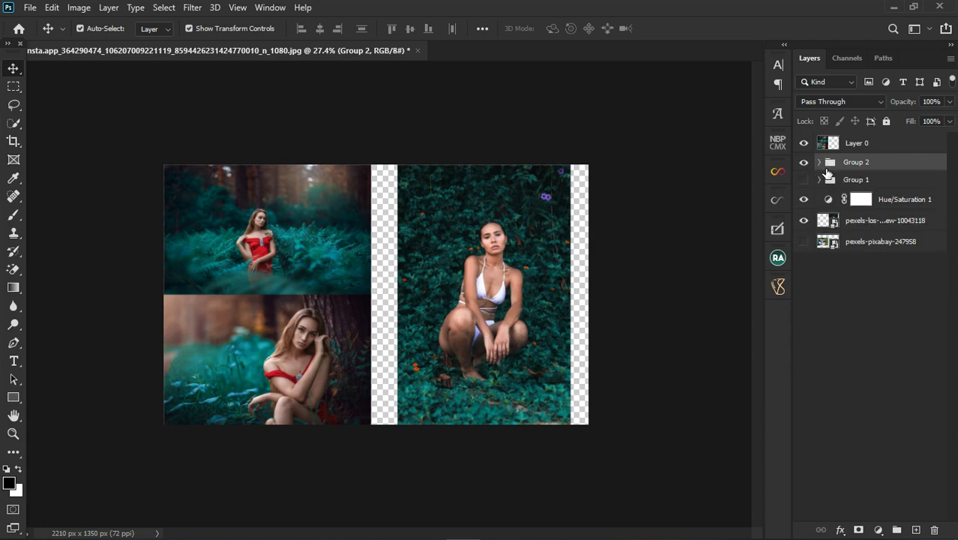
left_click(806, 168)
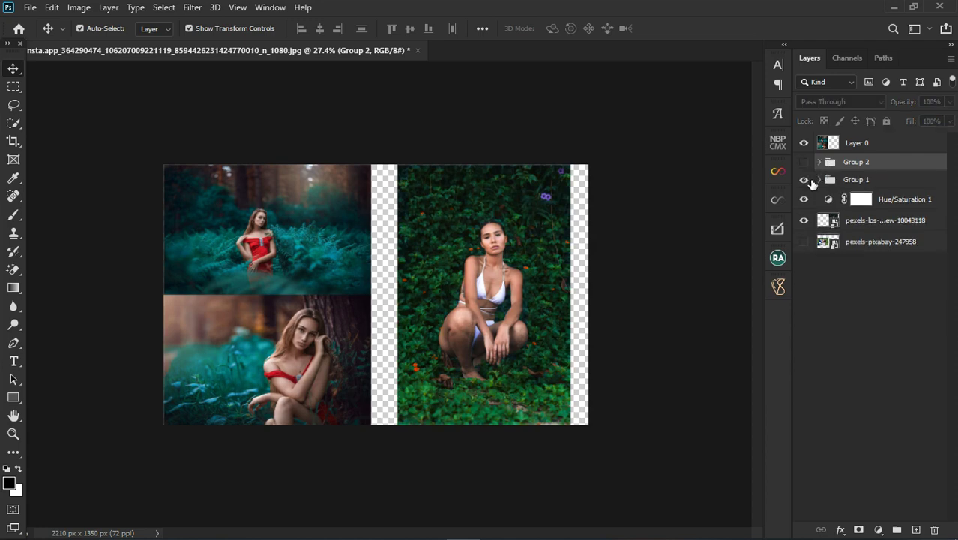
left_click(807, 180)
left_click(806, 165)
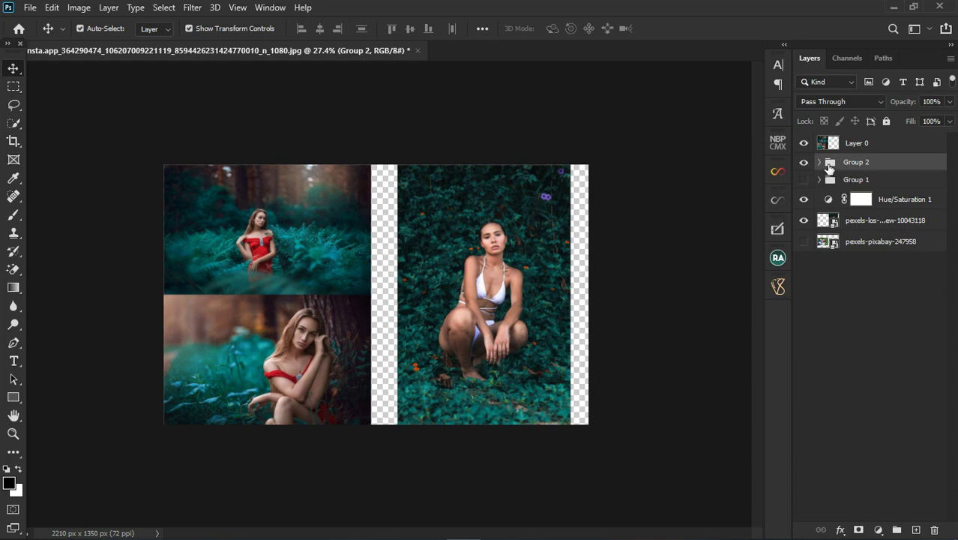
left_click(820, 162)
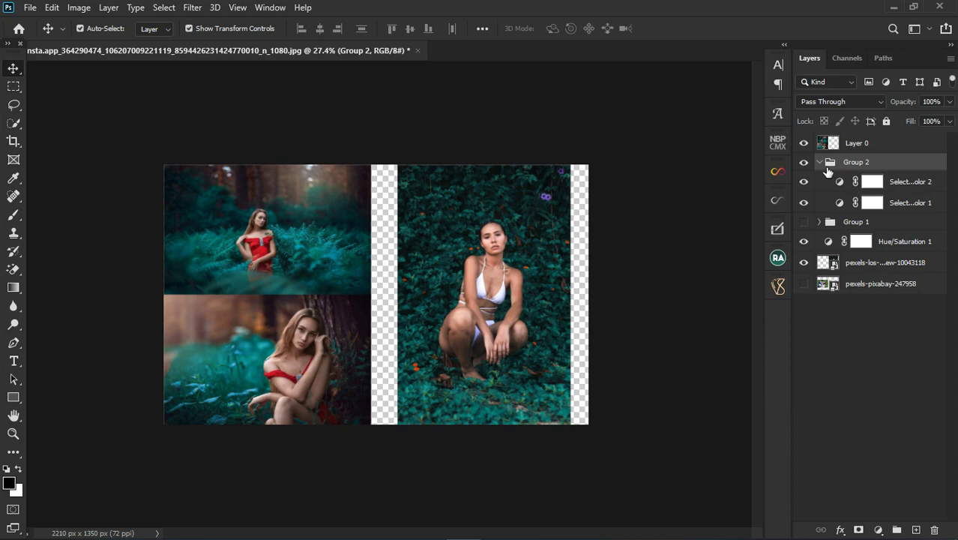
left_click(820, 162)
scroll(359, 304, "up", 3)
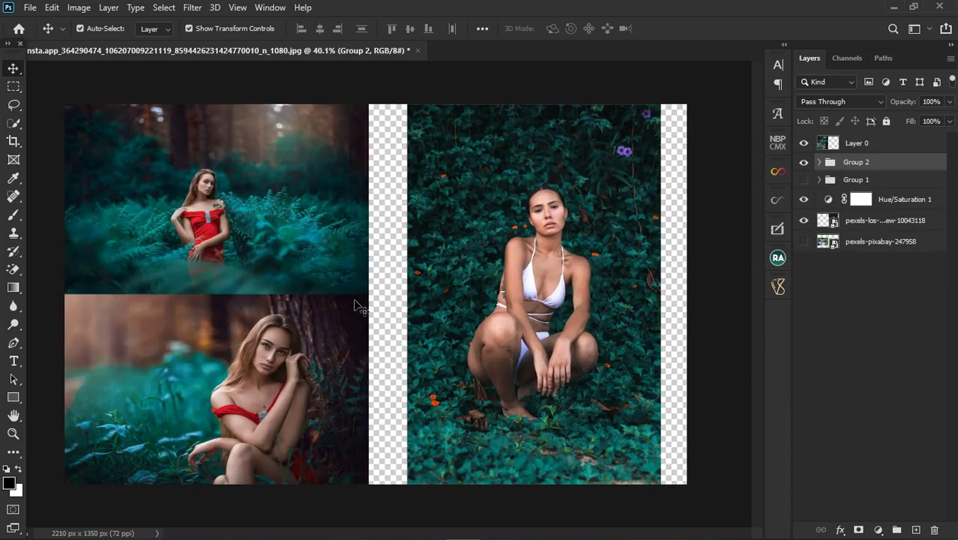
scroll(502, 279, "down", 2)
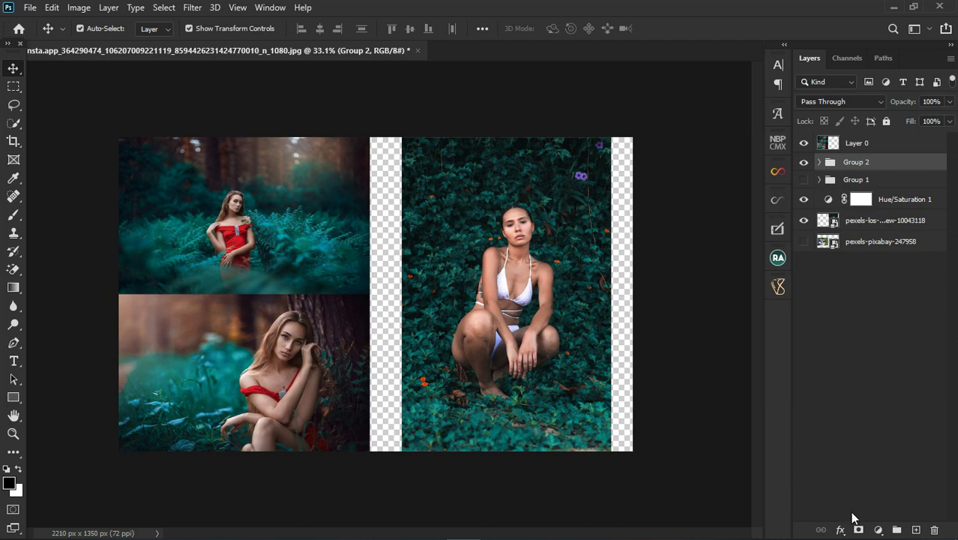
- Add a Curves adjustment above Group 2, try and reset an S-shaped curve, and pull the RGB midtones down slightly
left_click(879, 529)
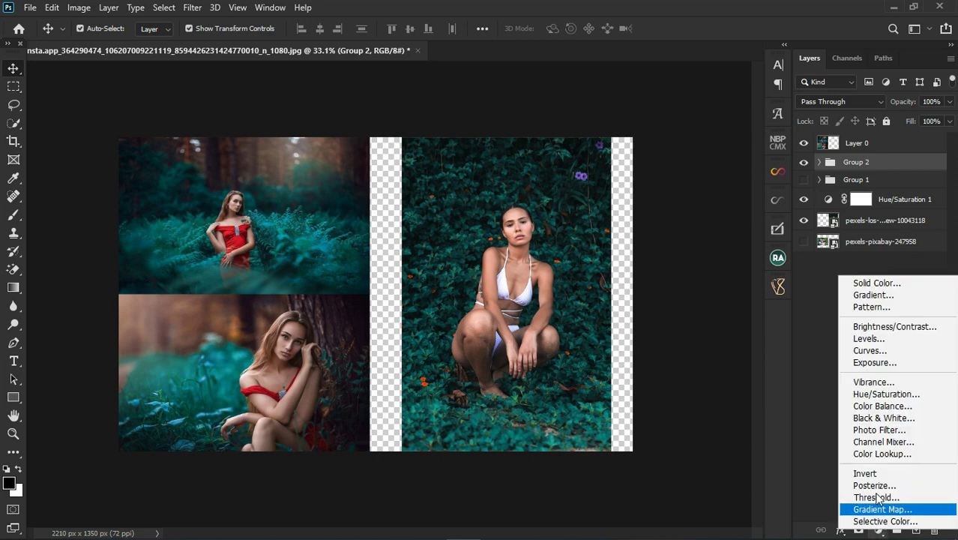
left_click(870, 350)
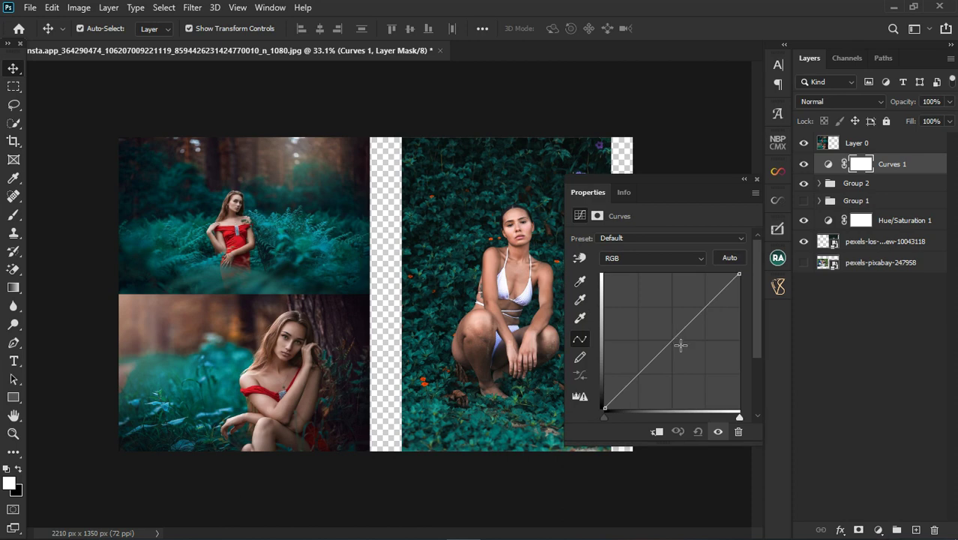
left_click_drag(680, 336, 683, 348)
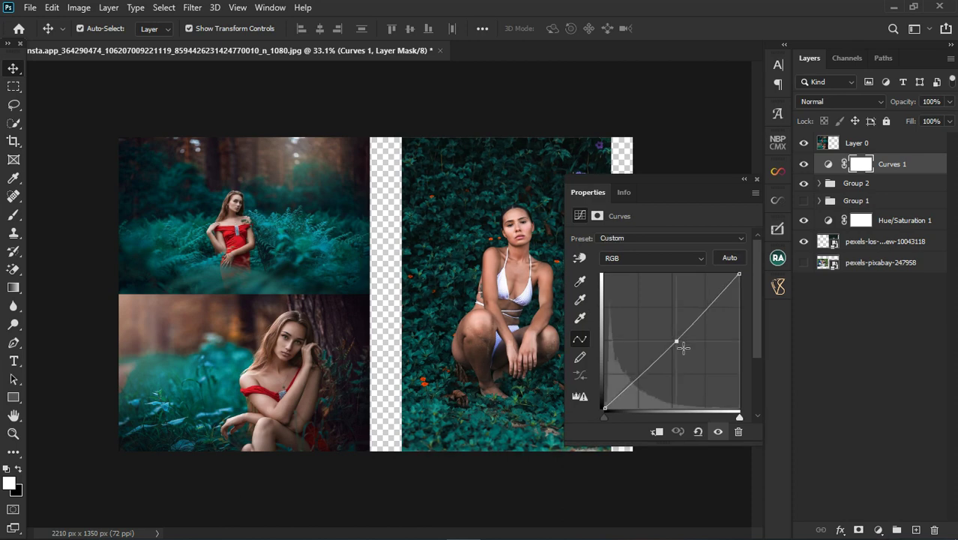
left_click_drag(683, 347, 685, 348)
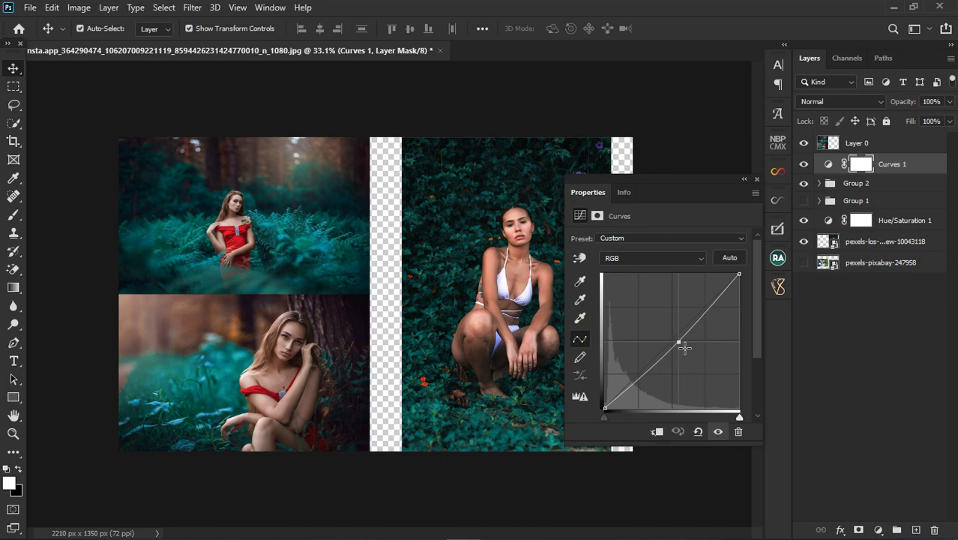
left_click(710, 314)
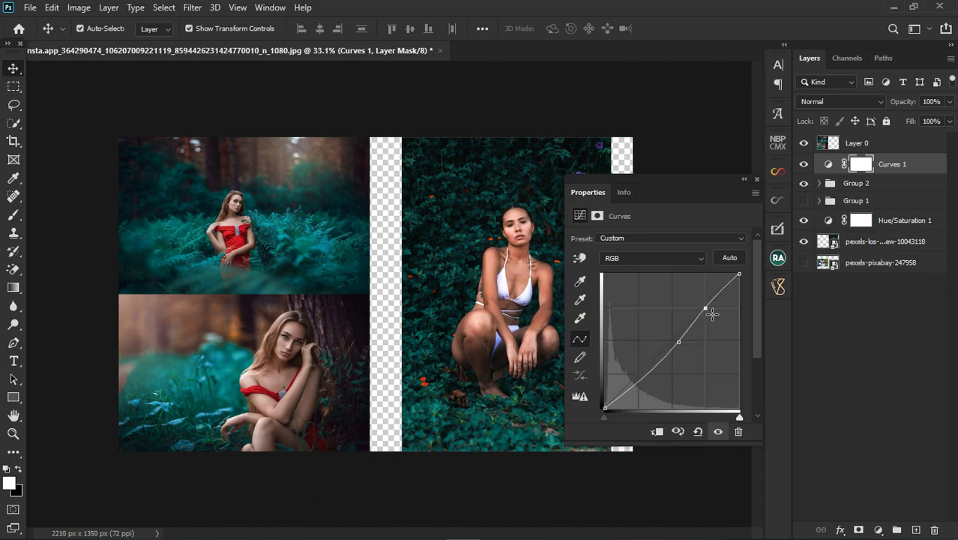
left_click(697, 432)
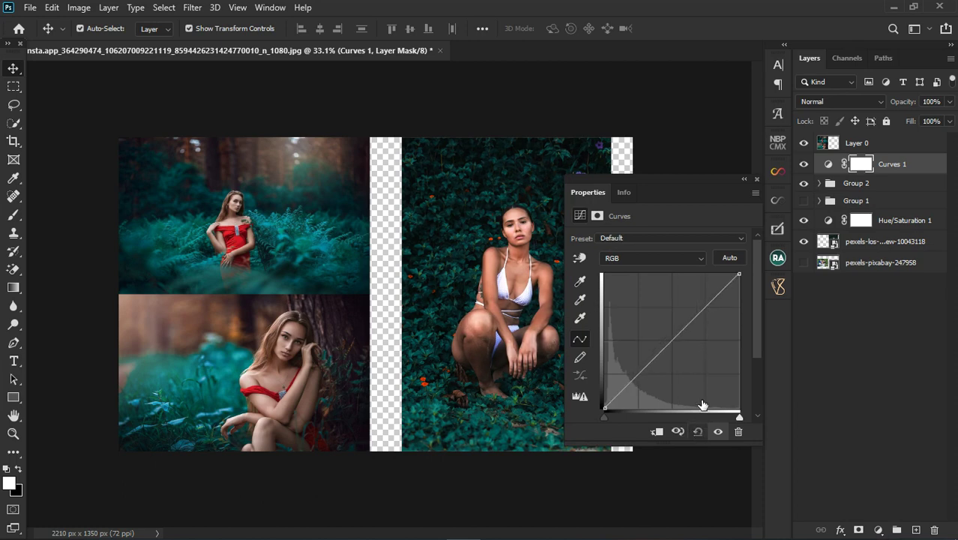
left_click(679, 342)
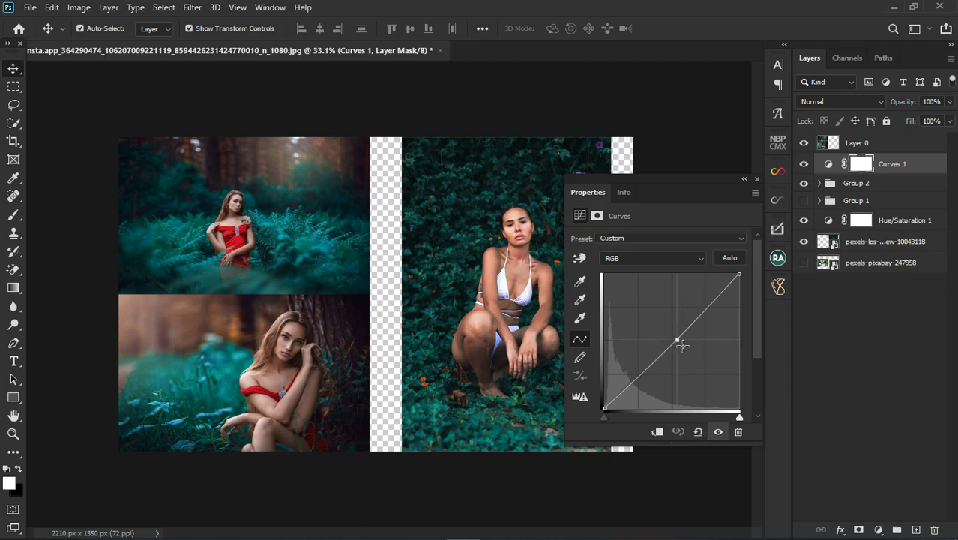
left_click(755, 178)
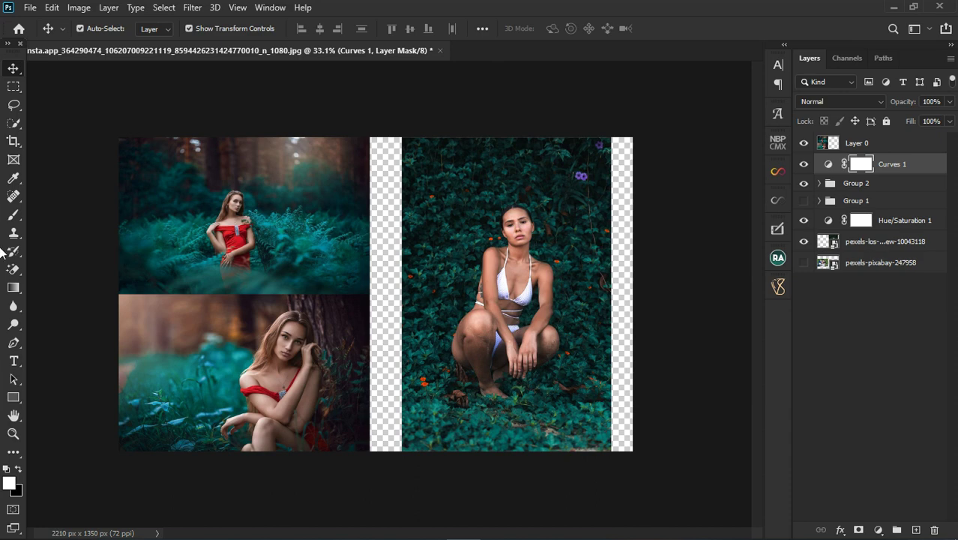
- Paint black on the Curves 1 mask over the crouching woman with a 700 px brush and check the effect
left_click(11, 218)
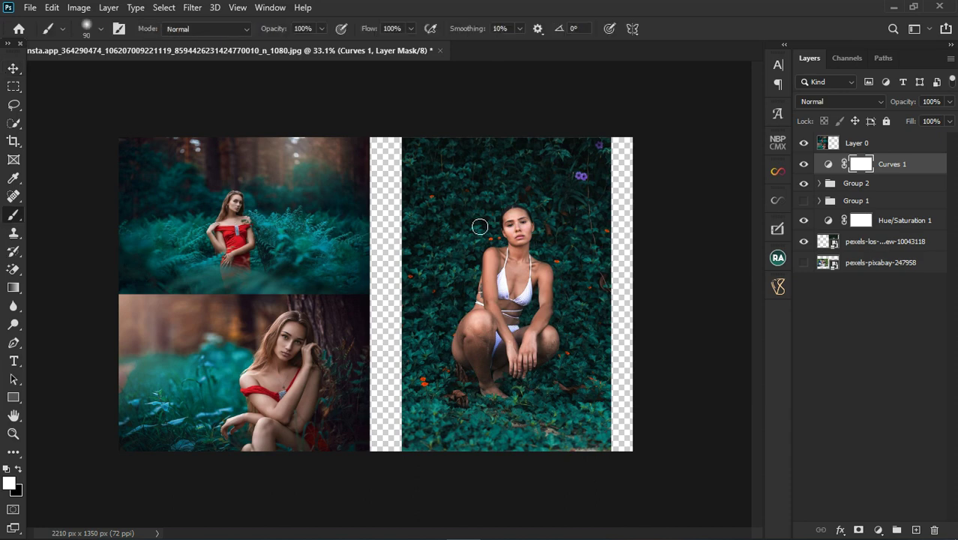
key("bracketright")
key("bracketright")
key("bracketright")
key("bracketright")
key("bracketright")
key("bracketright")
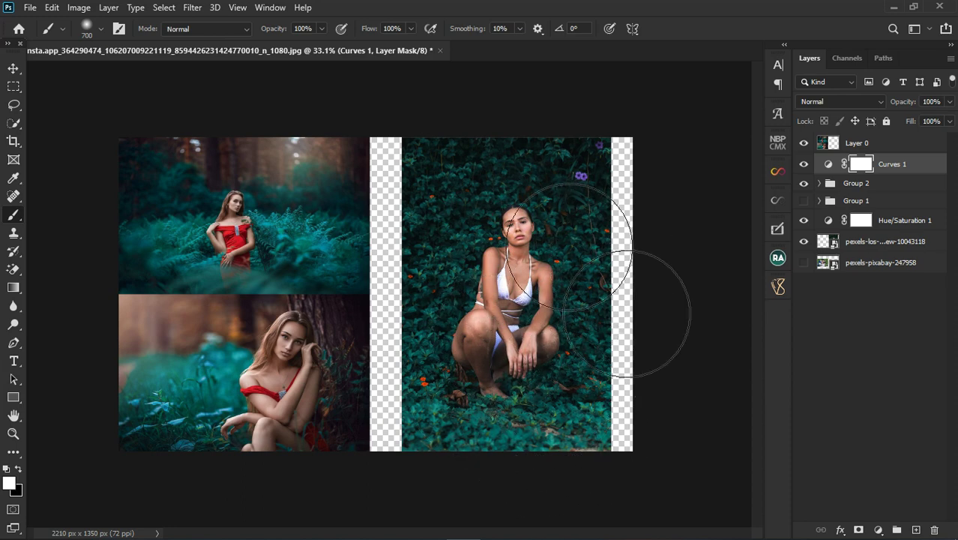
key("x")
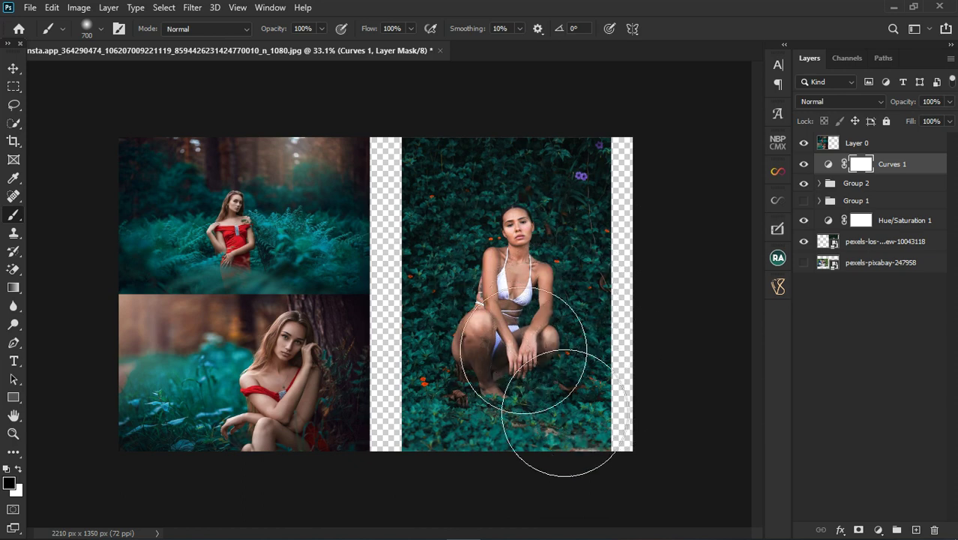
left_click_drag(523, 302, 591, 365)
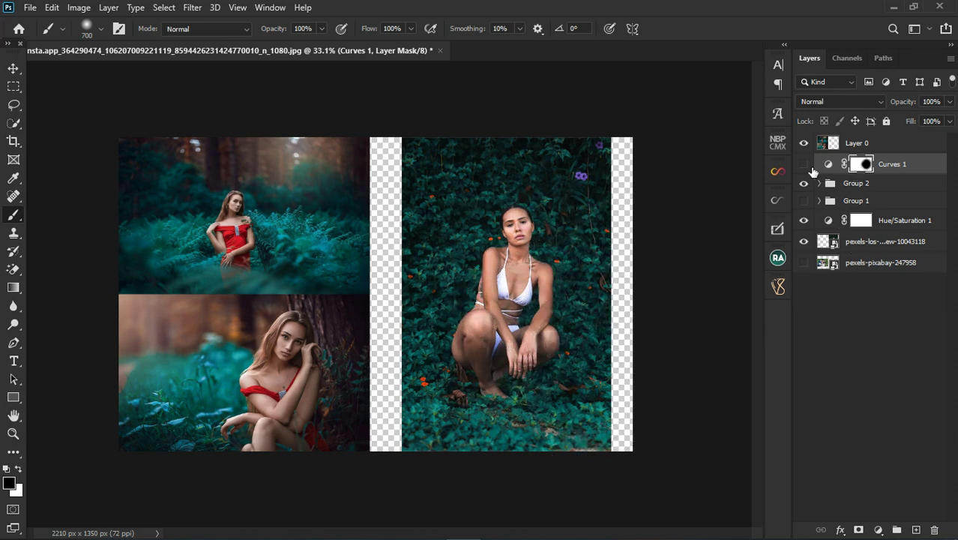
left_click(810, 167)
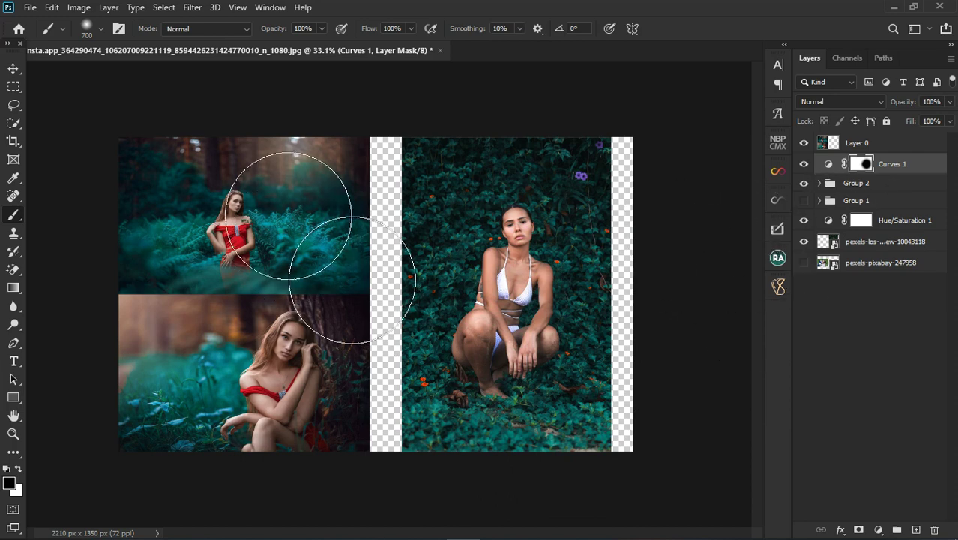
- Isolate the pexels-pixabay-247958 layer, move the wedding photo to the right half of the canvas and restore the other layers
left_click(806, 264, "alt")
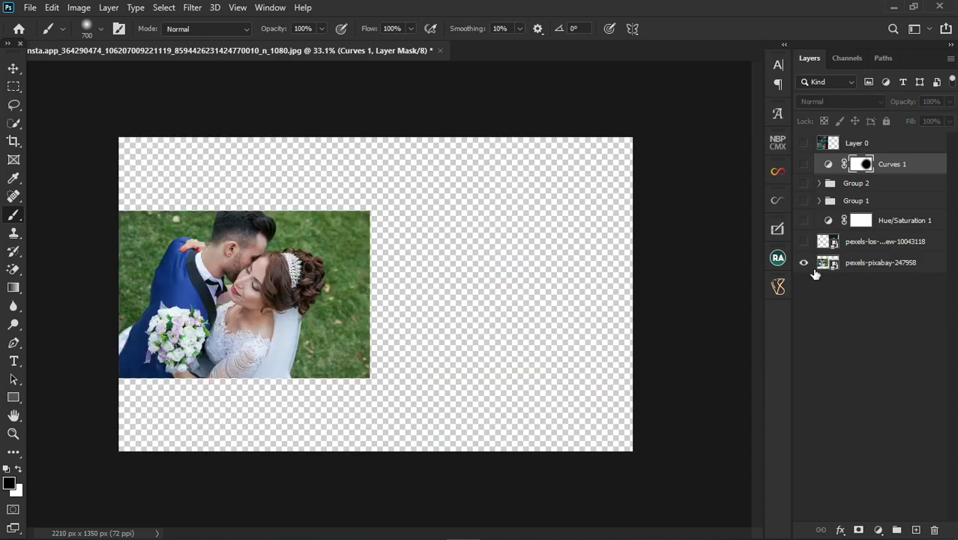
left_click(13, 68)
left_click(219, 273)
left_click_drag(239, 272, 502, 272)
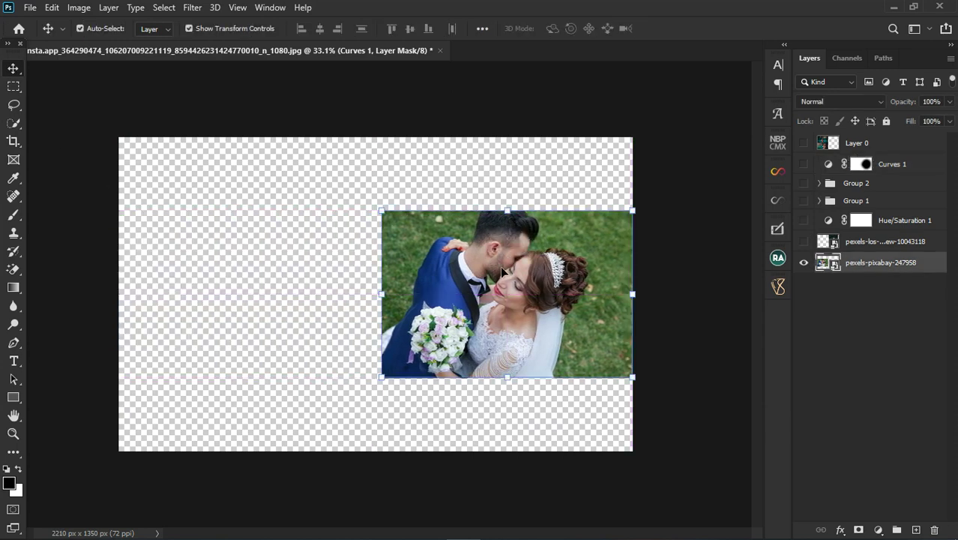
left_click(806, 264, "alt")
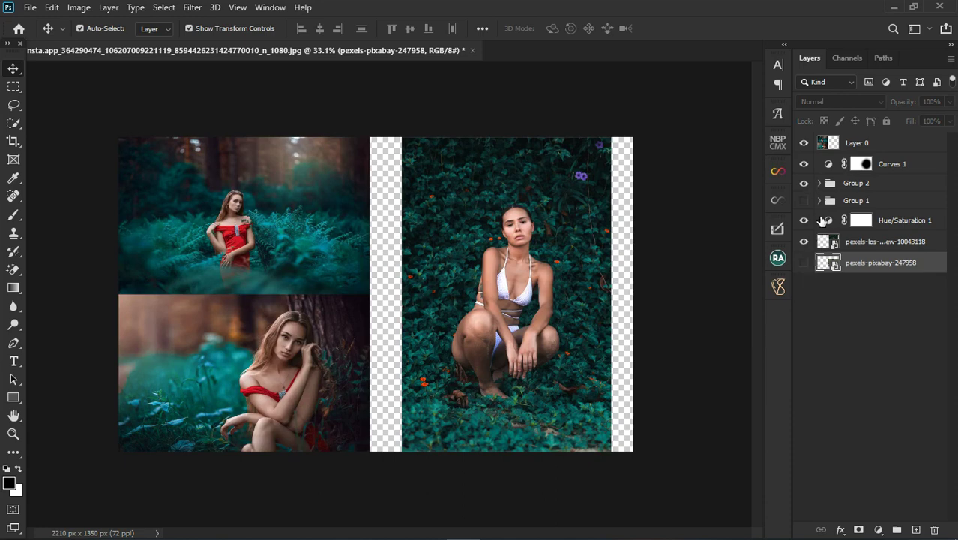
- Hide Curves 1 and the portrait, show the wedding photo under the color adjustments and move it flush against the collage
left_click(803, 183)
left_click(804, 165)
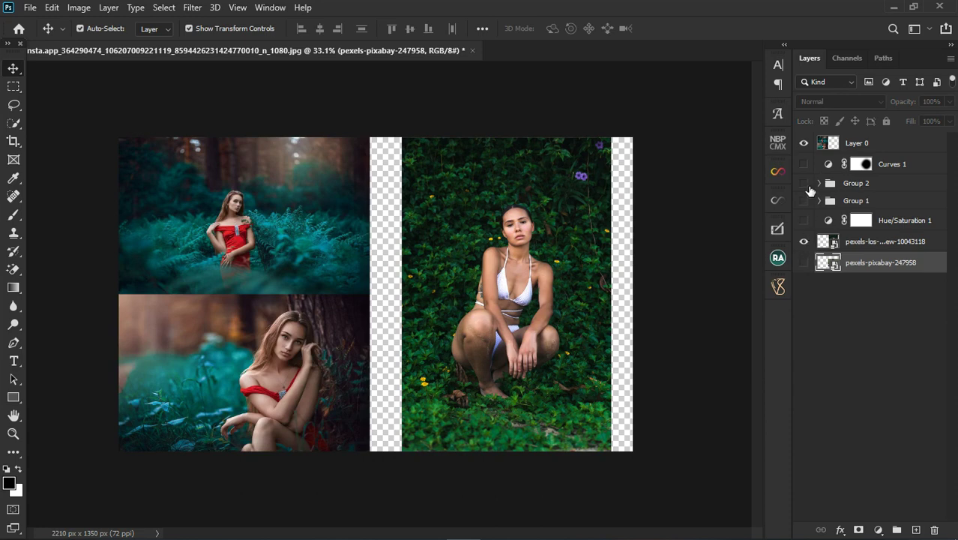
left_click(803, 219)
left_click(805, 263)
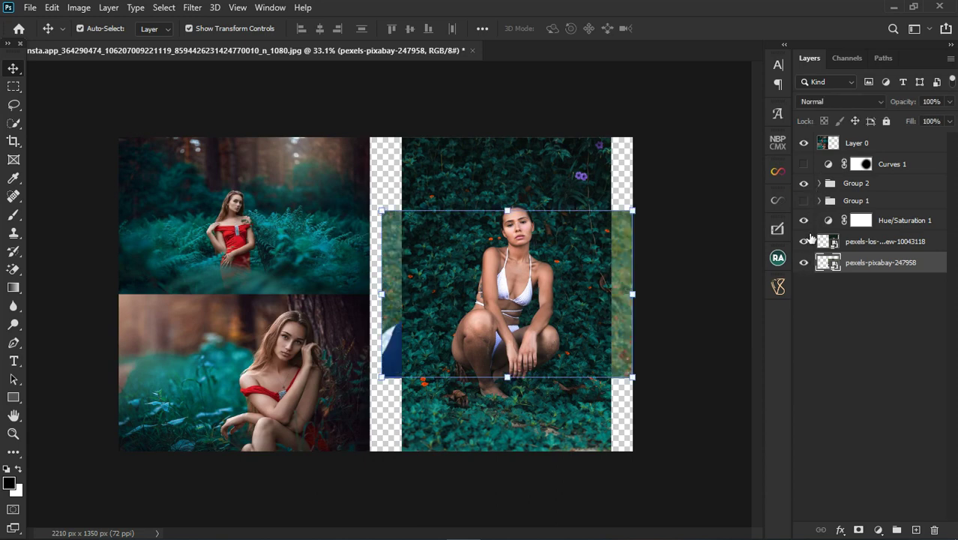
left_click(805, 143)
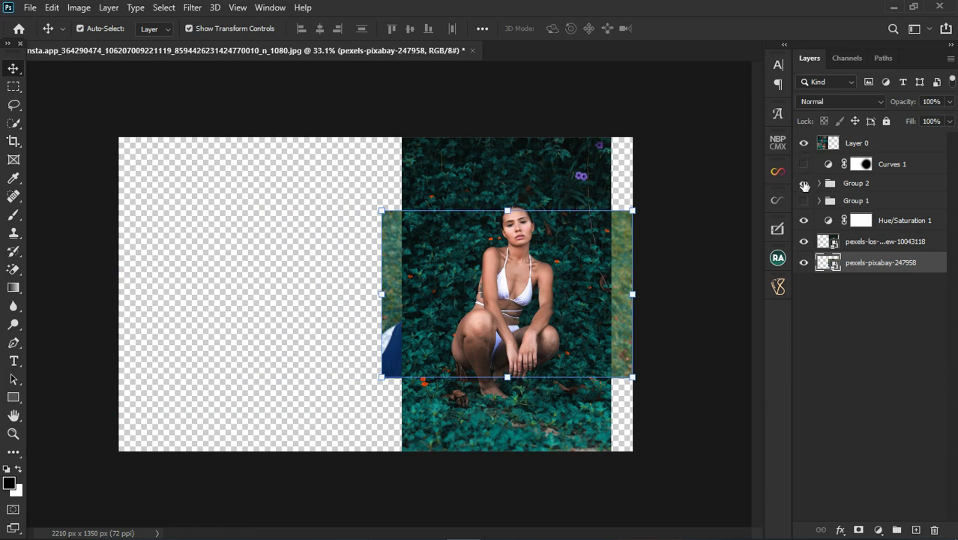
left_click(805, 241)
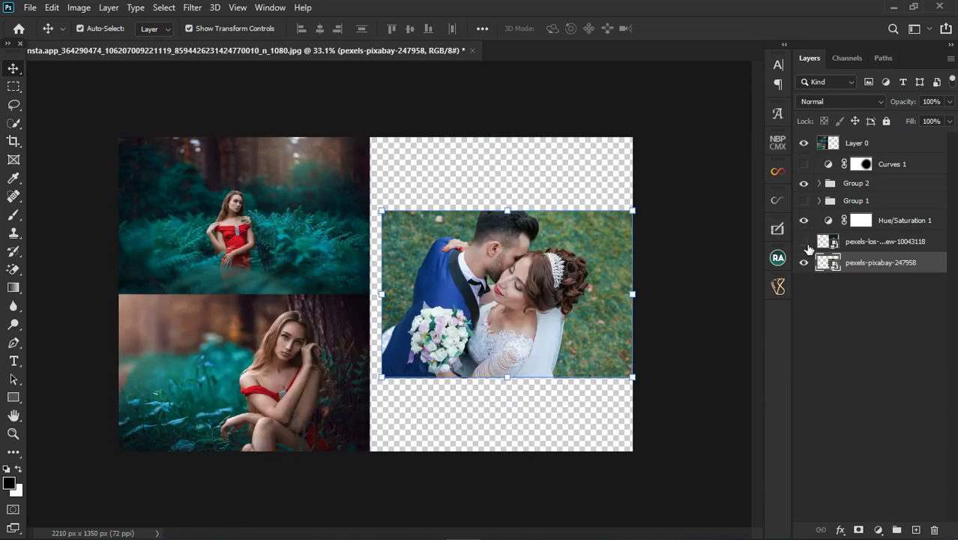
key("ctrl+0")
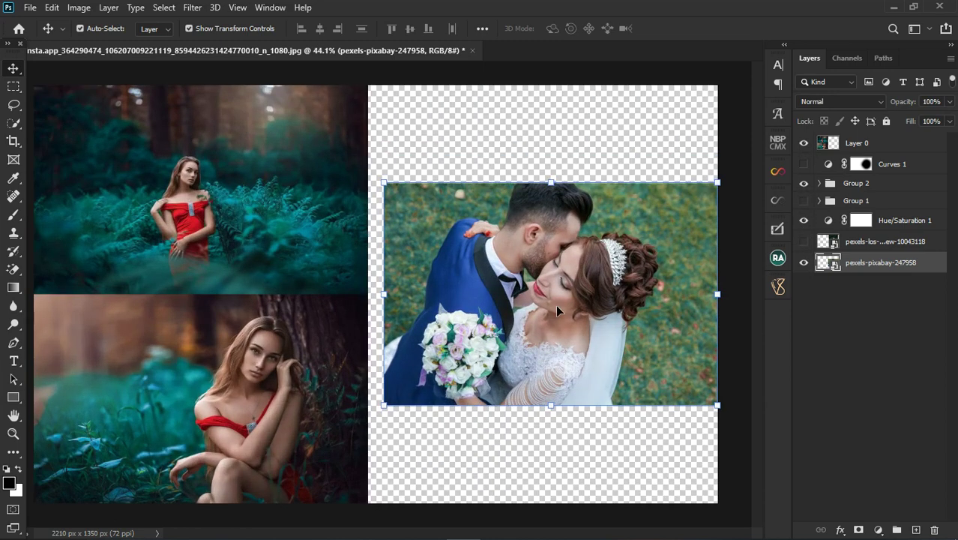
left_click_drag(625, 298, 609, 299)
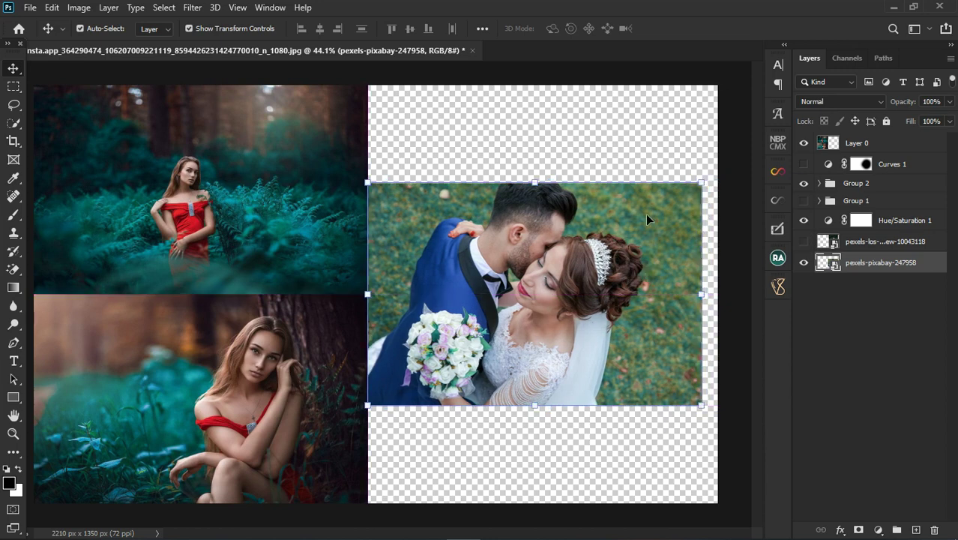
- Expand Group 2, select Hue/Saturation 1 and compare the wedding photo with and without Group 1 and Group 2
left_click(821, 183)
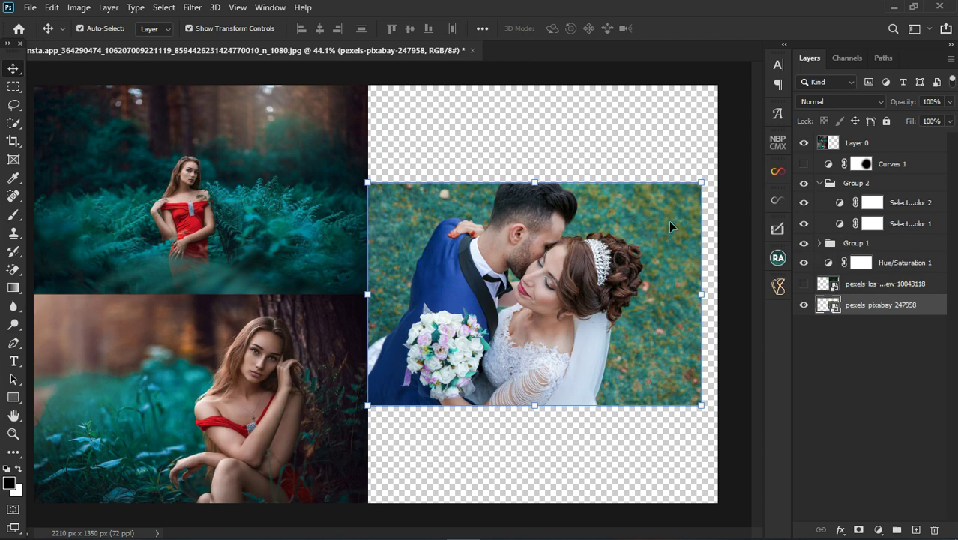
left_click(899, 272)
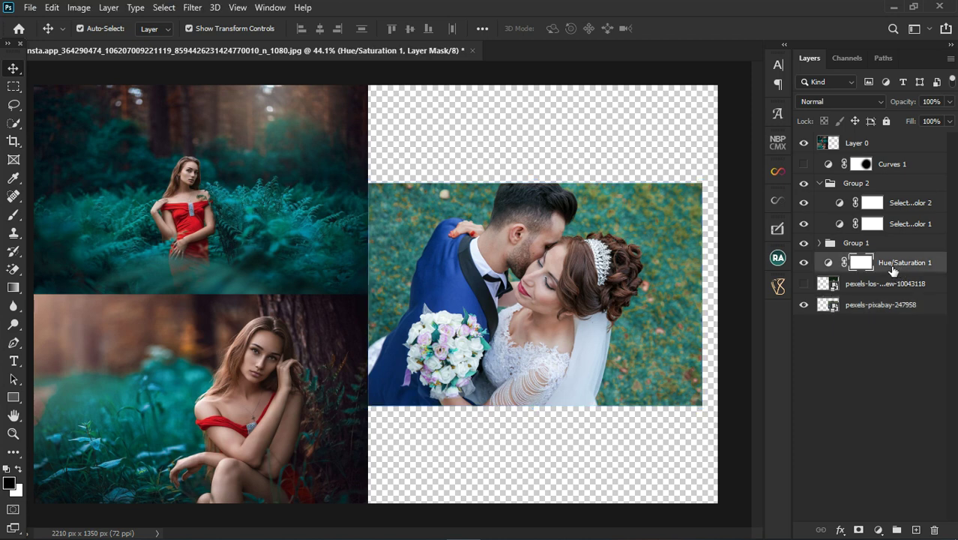
left_click(805, 243)
left_click(805, 245)
left_click(805, 185)
left_click(805, 185)
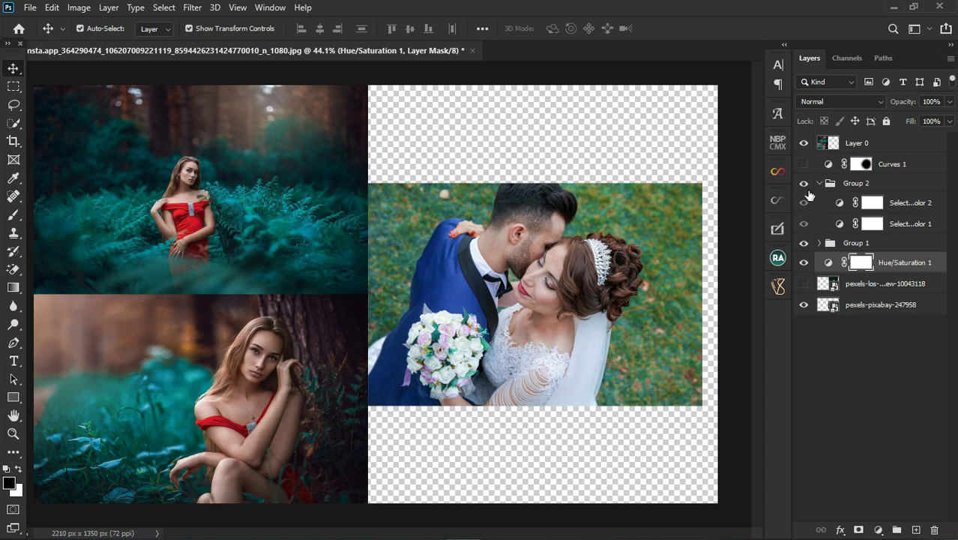
- Adjust the Yellows hue of the Hue/Saturation 1 layer with its settings moved clear of the wedding photo
double_click(829, 263)
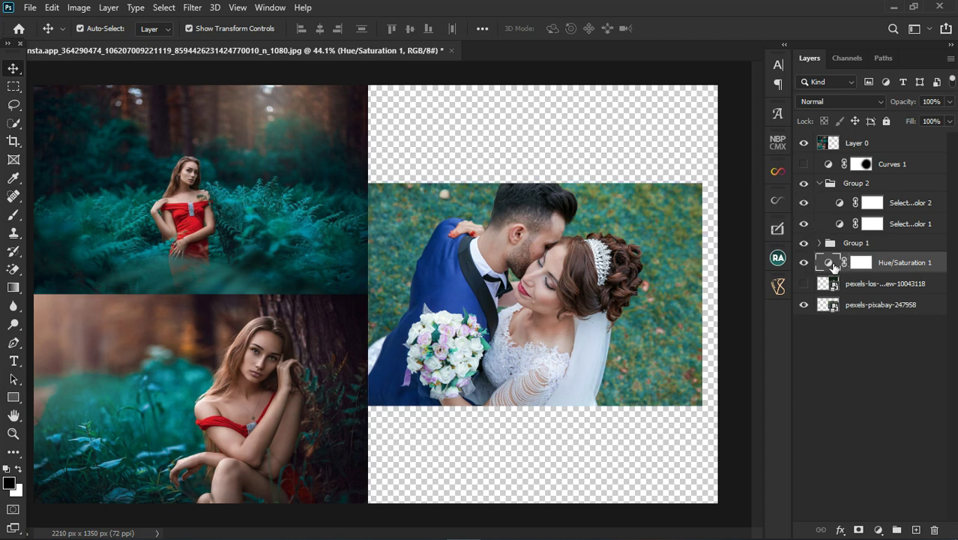
left_click(666, 258)
left_click(672, 185)
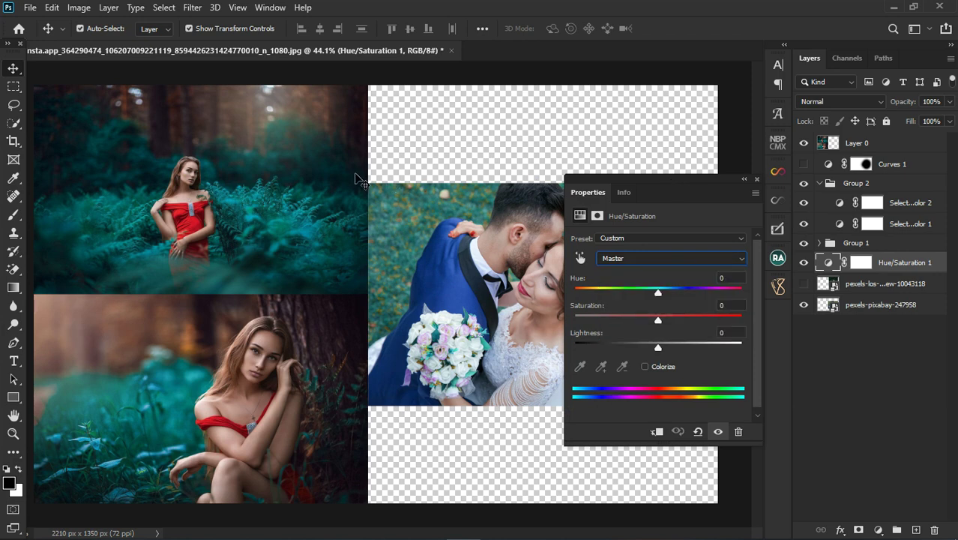
left_click_drag(664, 183, 314, 159)
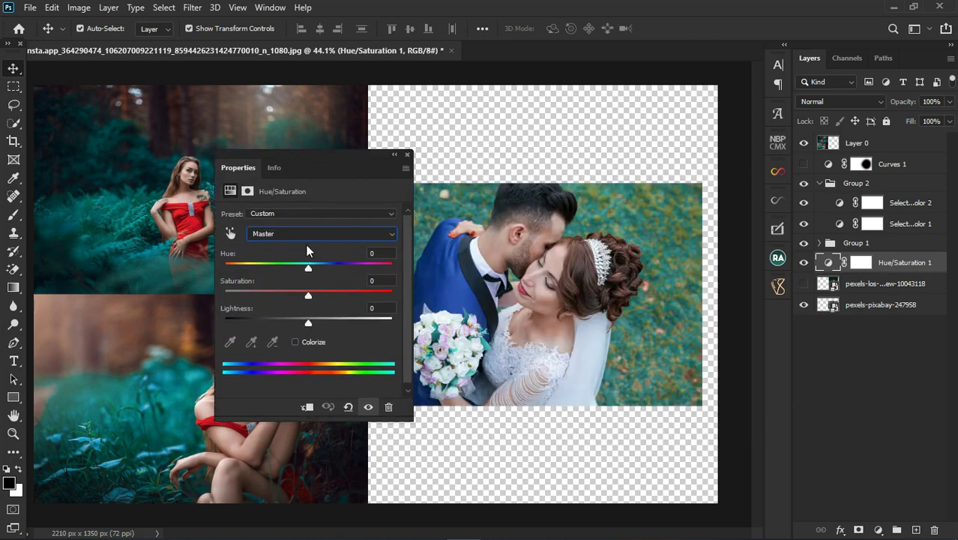
left_click(286, 235)
left_click(288, 264)
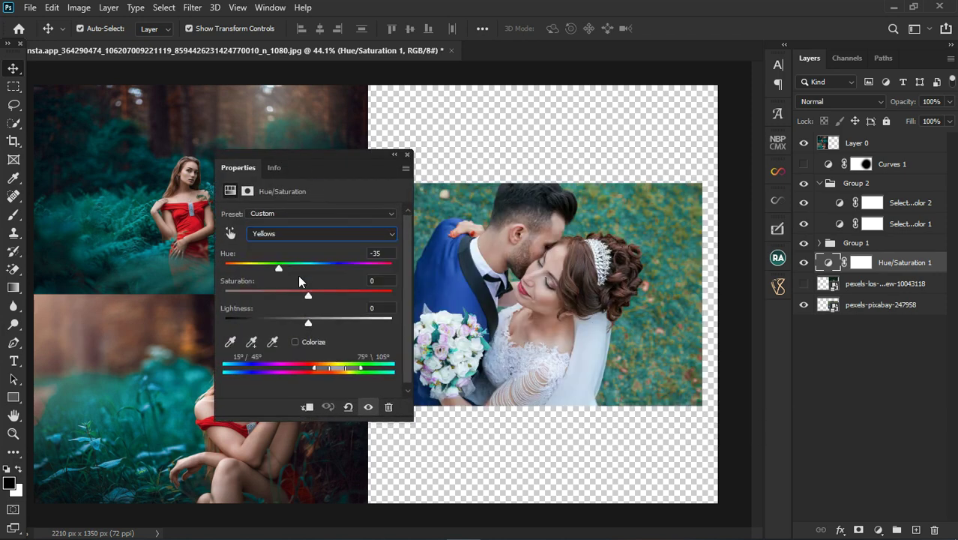
mouse_move(274, 271)
left_mouse_down()
mouse_move(264, 269)
mouse_move(282, 272)
left_mouse_up()
left_click(407, 154)
- Add a second Hue/Saturation adjustment directly above Hue/Saturation 1 and set its Yellows hue to +35
left_click(882, 530)
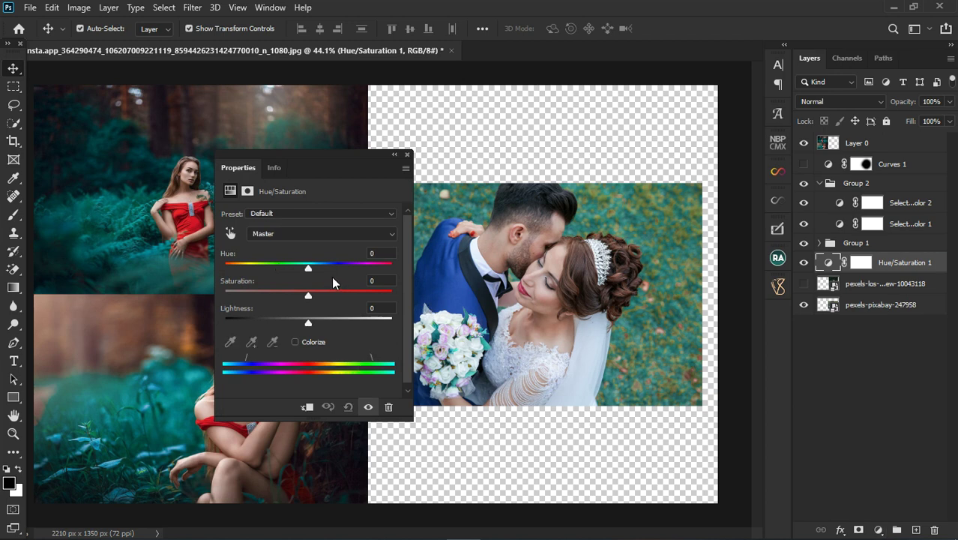
left_click(307, 233)
left_click(295, 266)
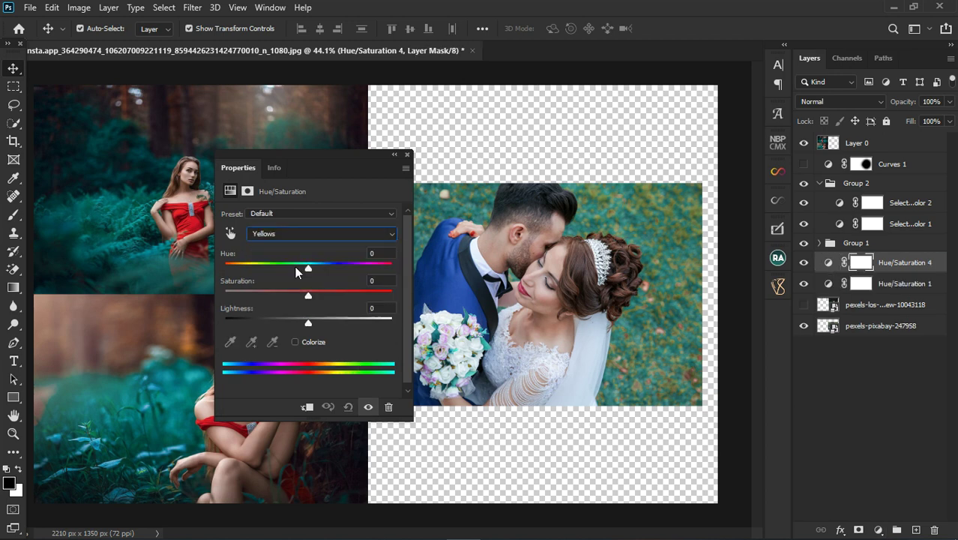
left_click_drag(310, 266, 337, 271)
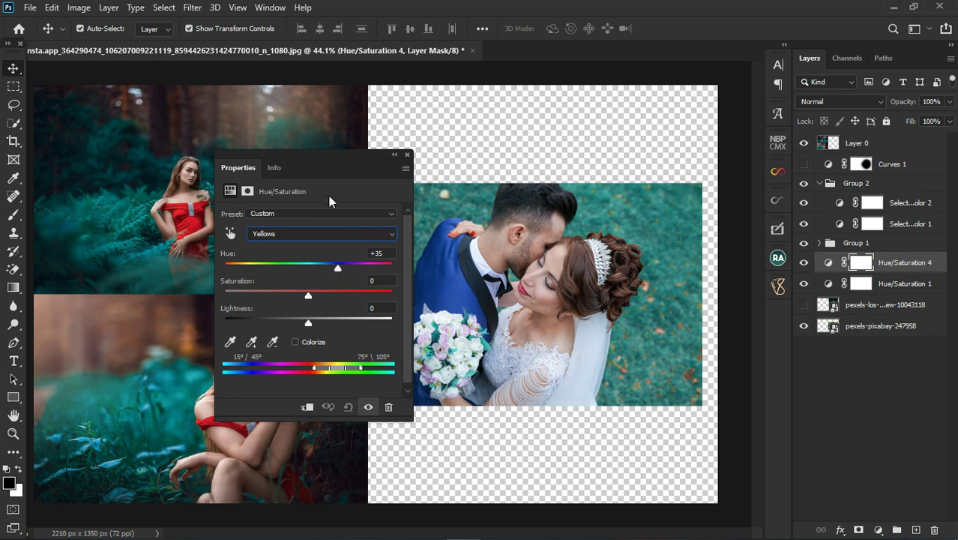
left_click(407, 154)
- Show the portrait instead of the wedding photo, compare it with and without Group 1, and turn Curves 1 back on
scroll(455, 292, "down", 1)
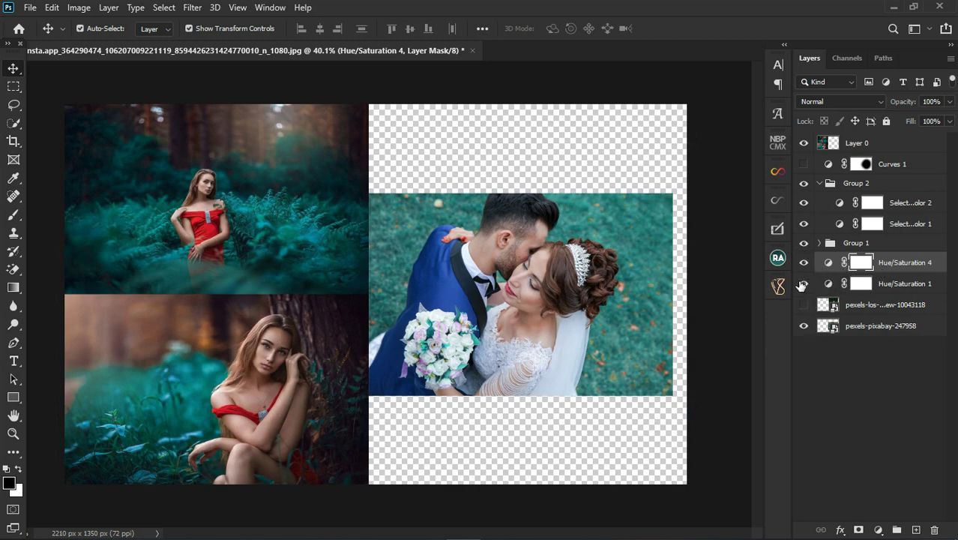
left_click(804, 306)
left_click(804, 326)
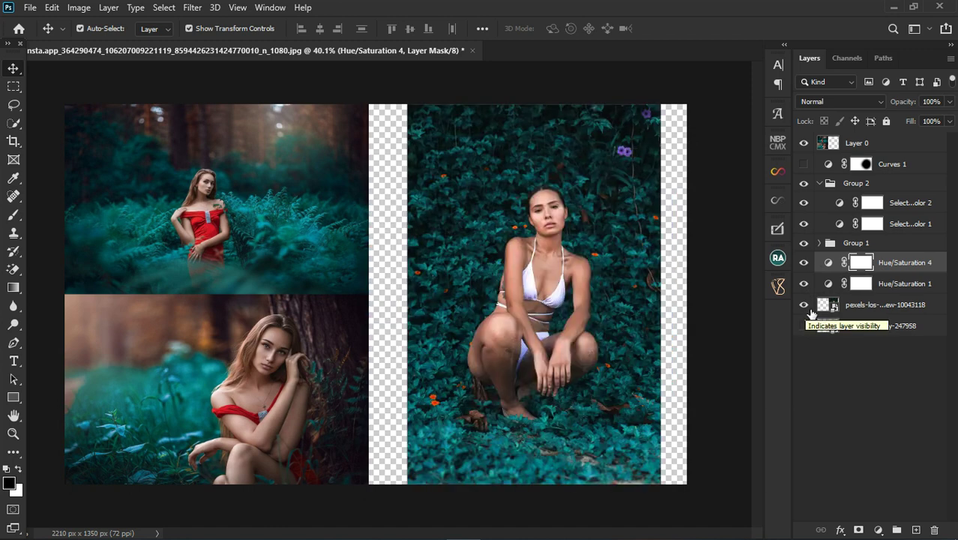
scroll(510, 268, "down", 3)
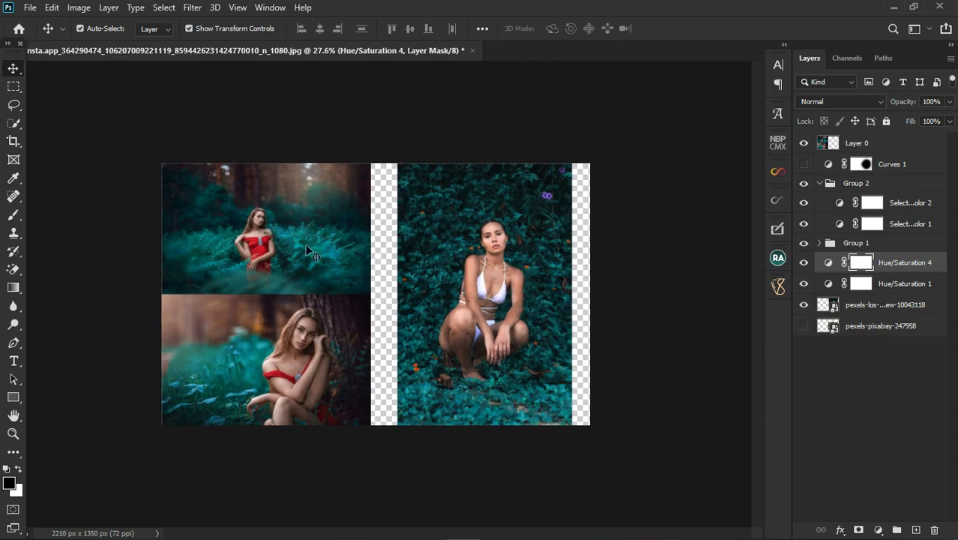
scroll(379, 293, "up", 2)
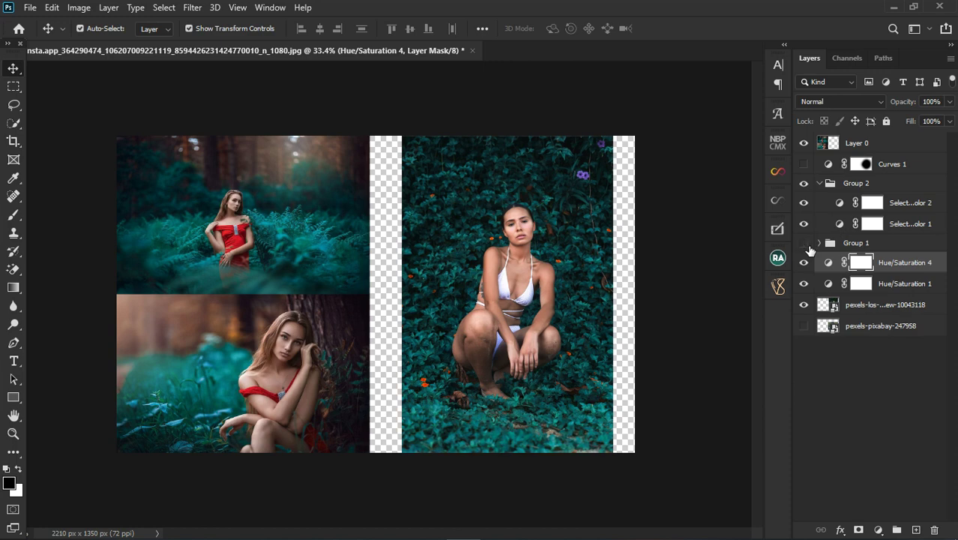
left_click(805, 243)
left_click(805, 165)
key("ctrl+minus")
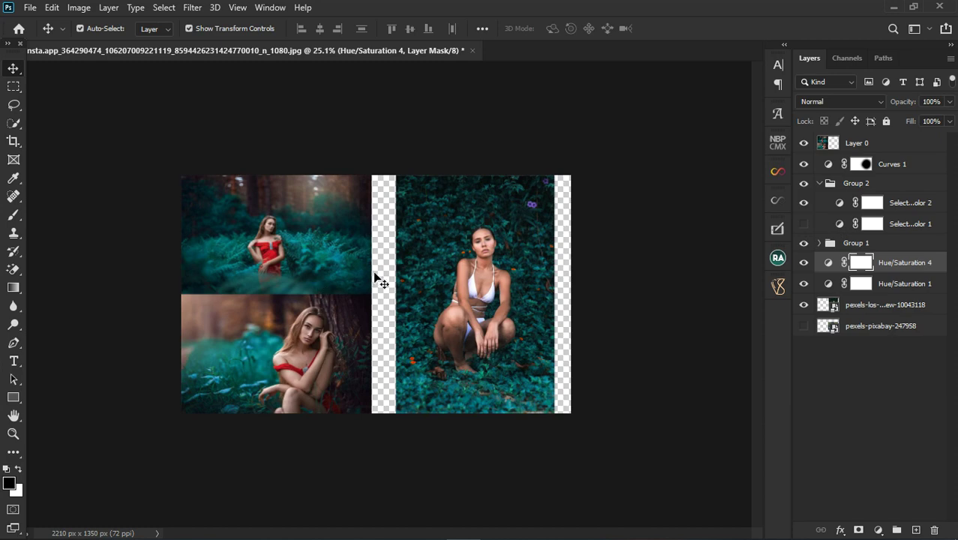
- Show the wedding photo instead of the portrait and shift it slightly away from the collage
left_click(805, 327)
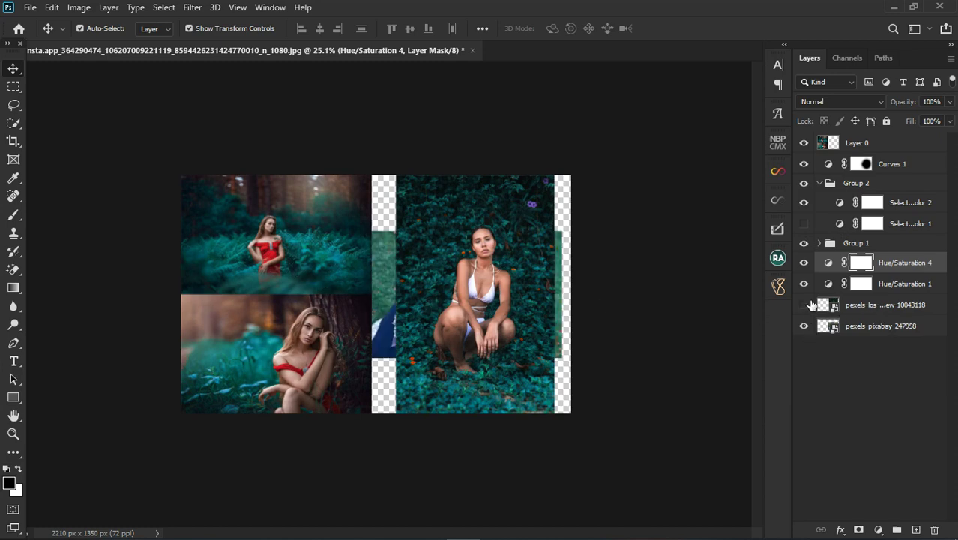
left_click(810, 303)
left_click_drag(458, 283, 513, 287)
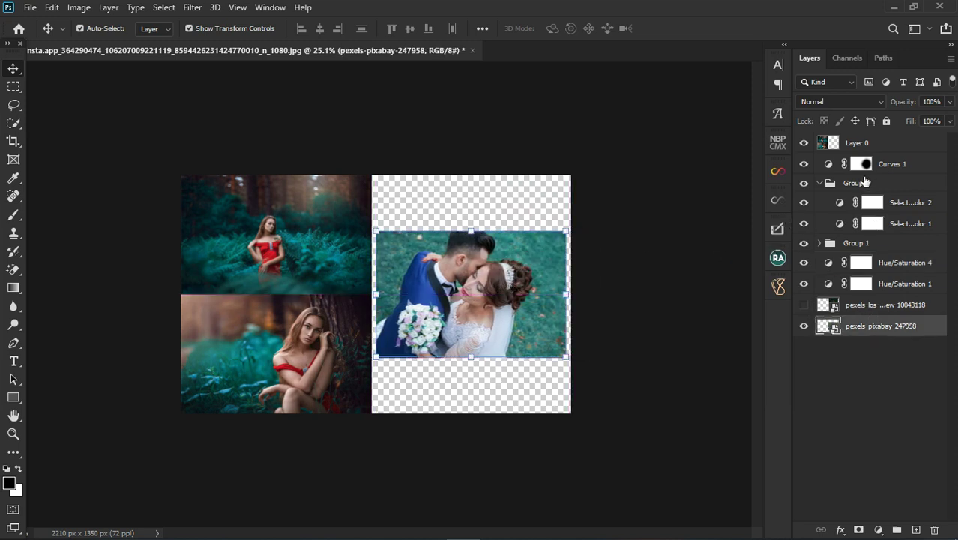
- Collapse Group 2 and convert the pexels-pixabay-247958 layer into the Background layer
left_click(821, 185)
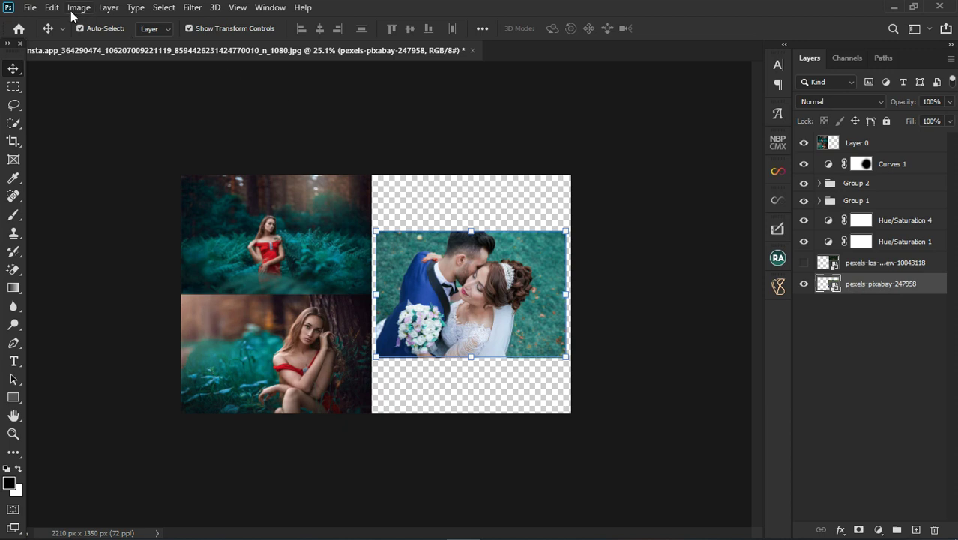
left_click(106, 9)
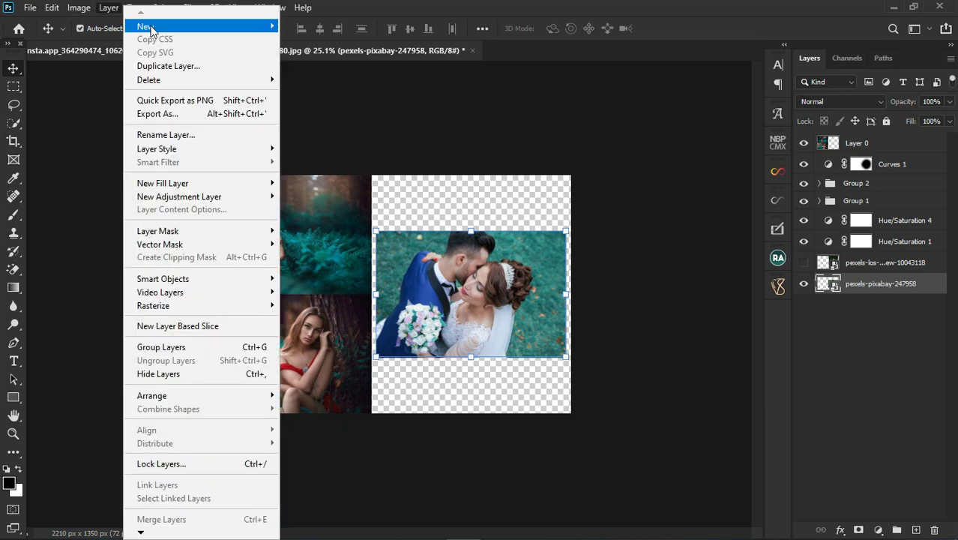
mouse_move(150, 27)
left_click(313, 41)
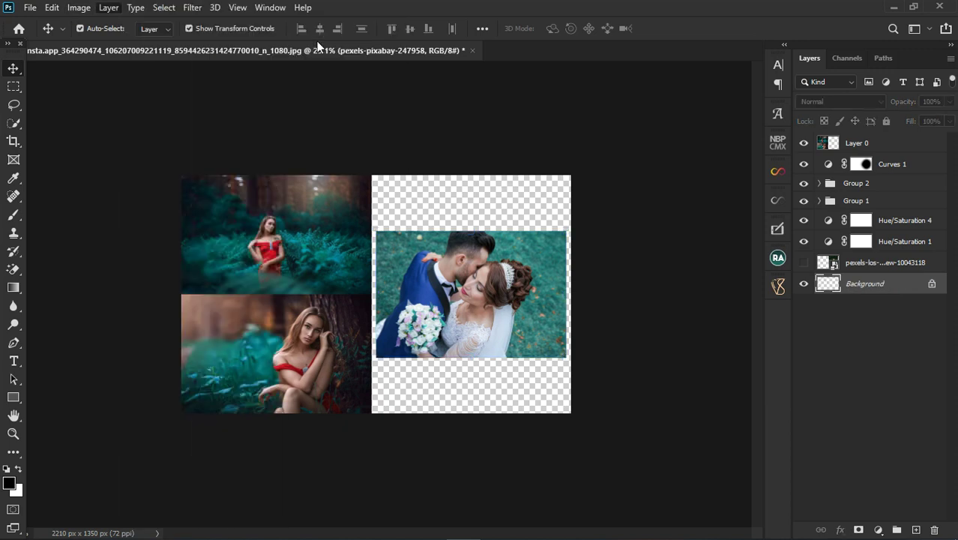
- Hide the collage on Layer 0 and expand Group 2 and Group 1 to show their adjustments
left_click(805, 143)
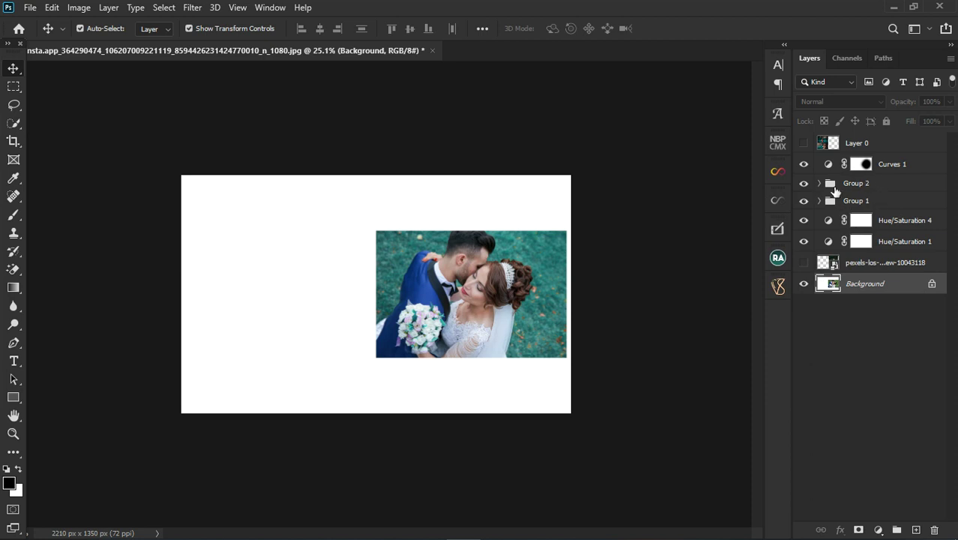
left_click(820, 184)
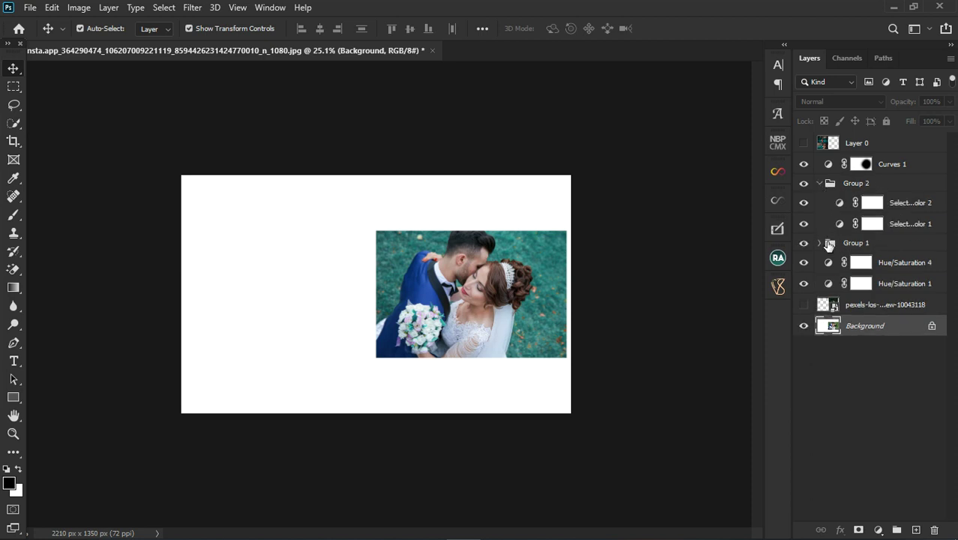
left_click(821, 243)
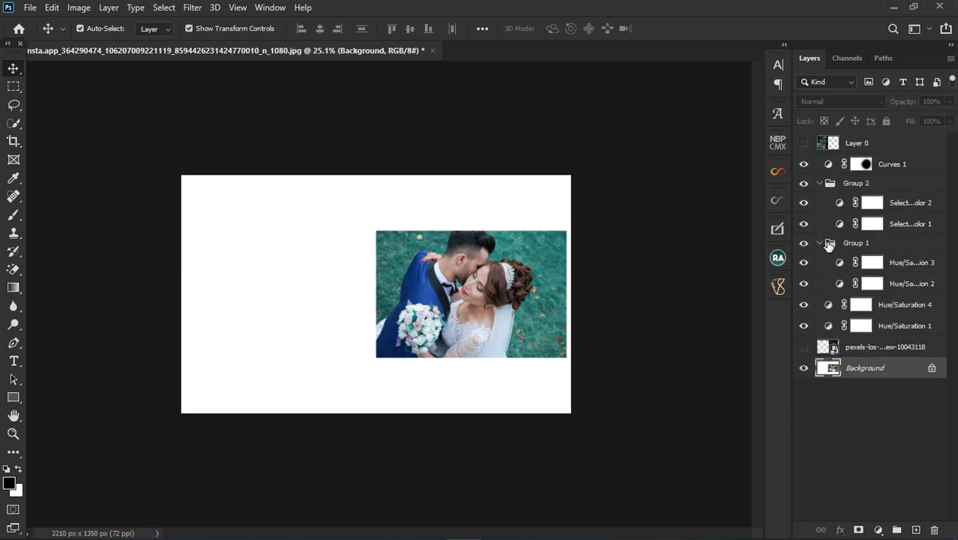
- Start a Color Lookup Tables export in CUBE format with the description "teal blue color grade"
left_click(37, 13)
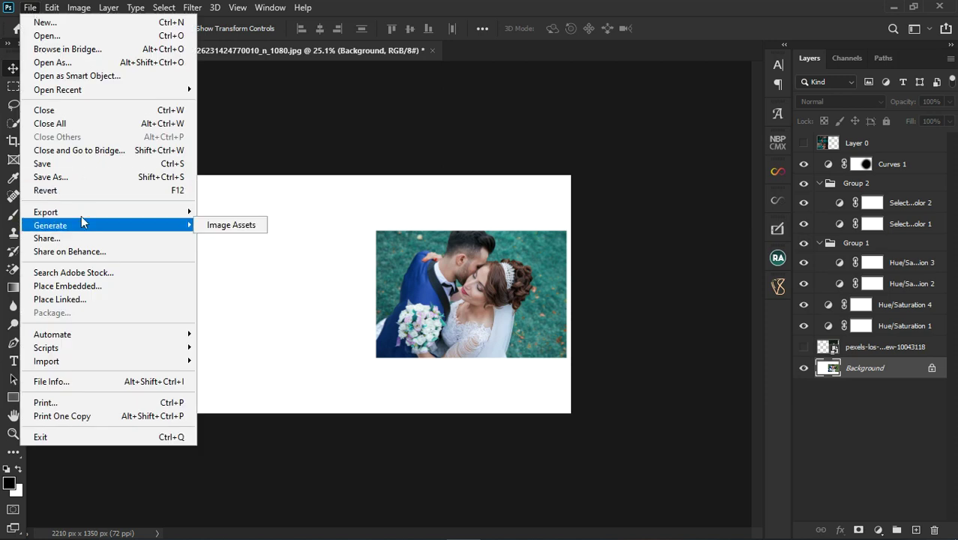
mouse_move(84, 215)
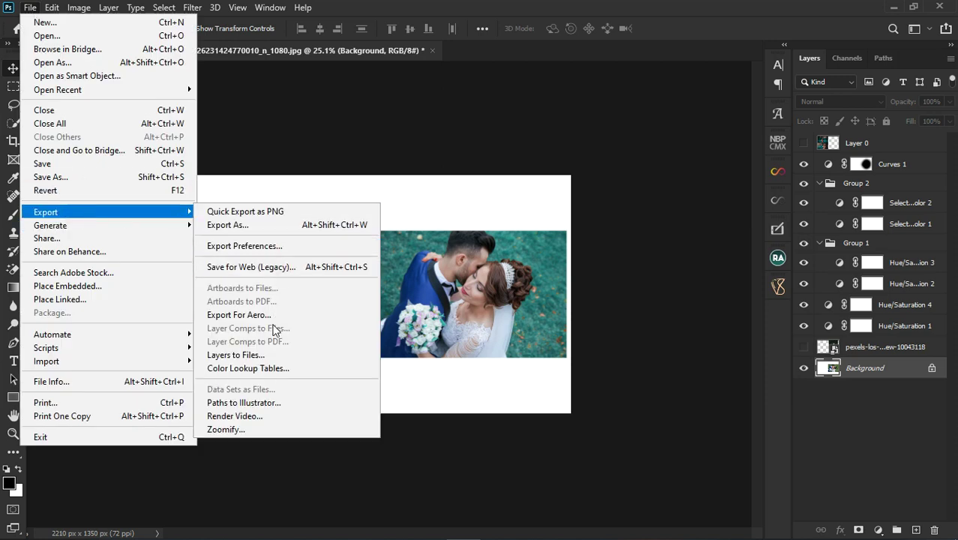
left_click(267, 367)
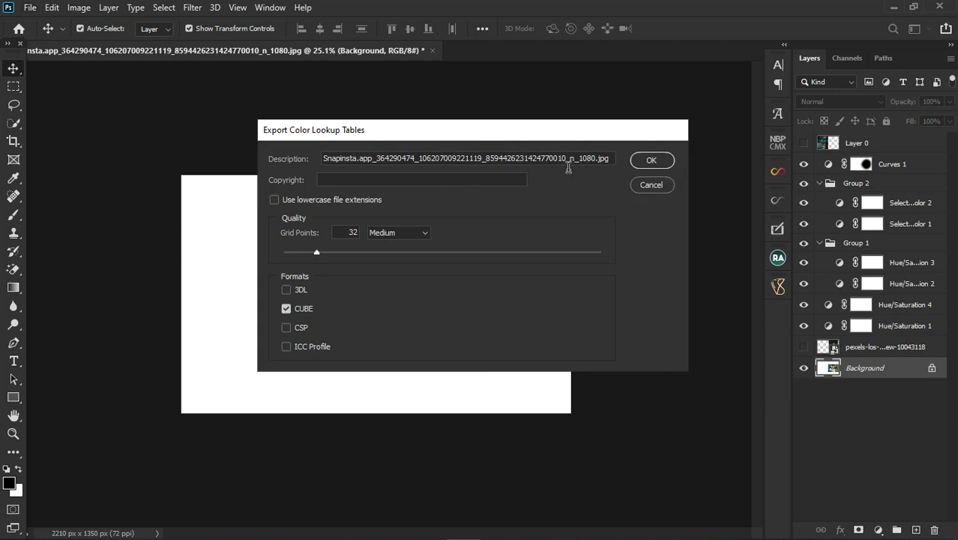
triple_click(565, 168)
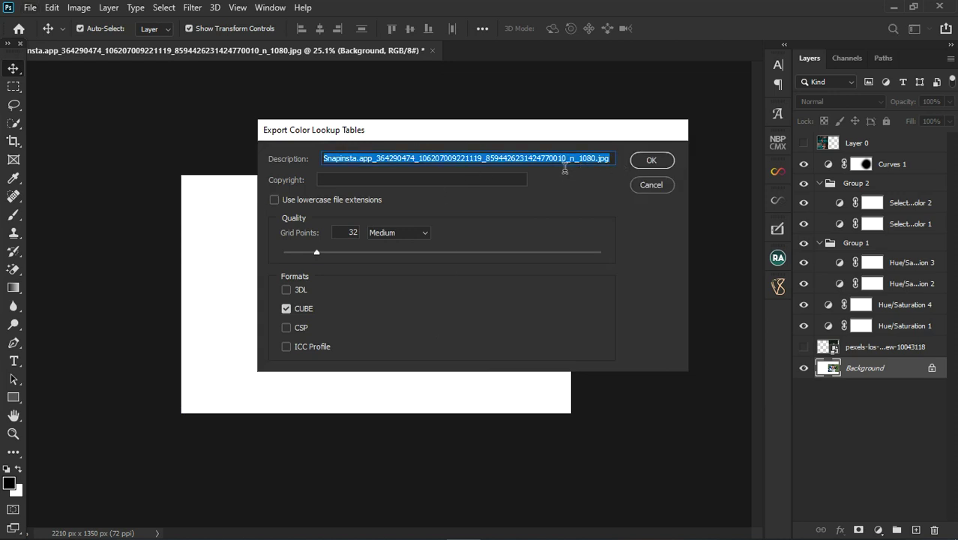
type("teal blue color grade")
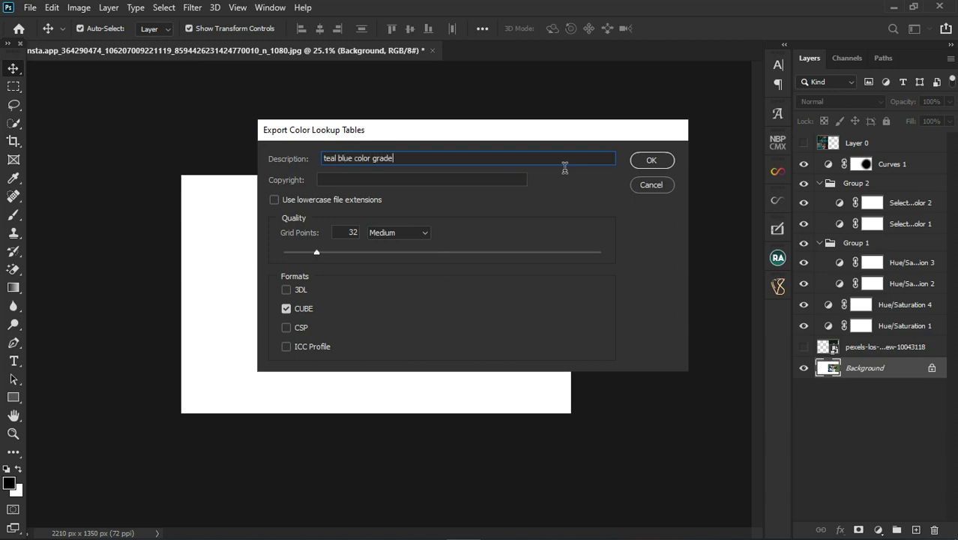
left_click(657, 161)
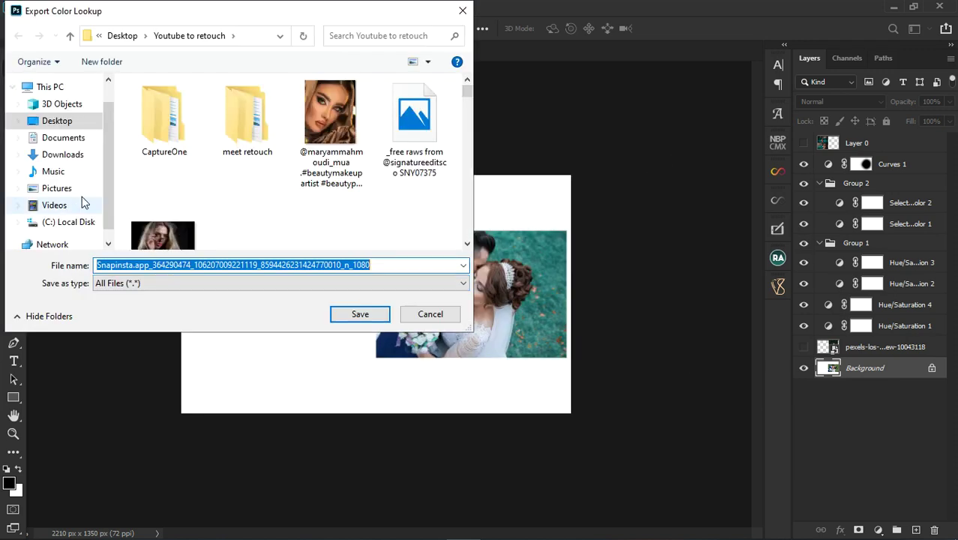
- Save the exported color lookup table to the Desktop as "teal greeen"
left_click(71, 124)
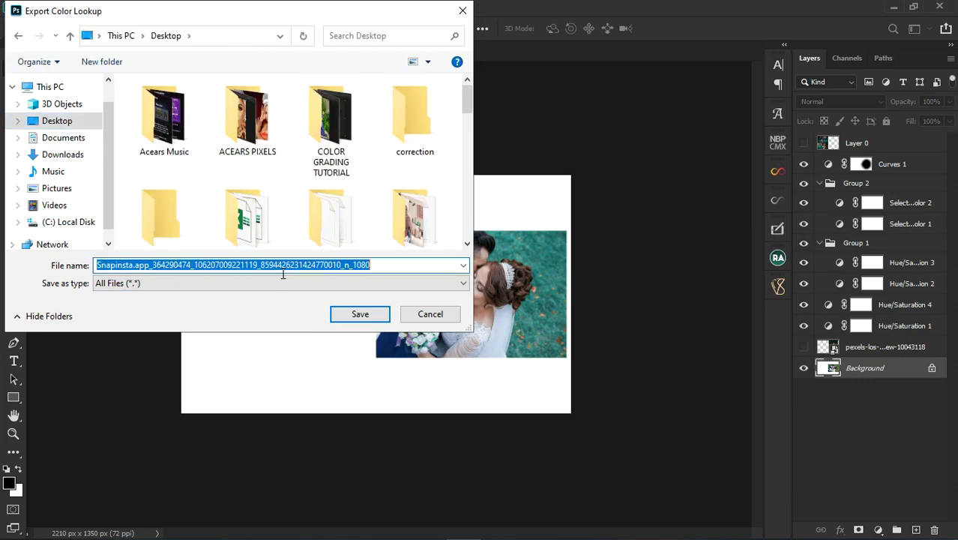
type("teal greeen")
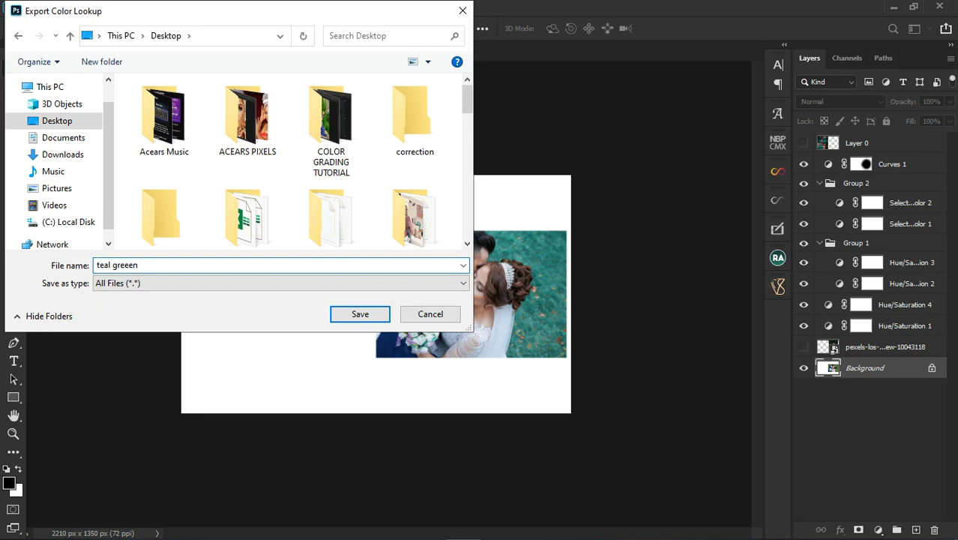
left_click(360, 313)
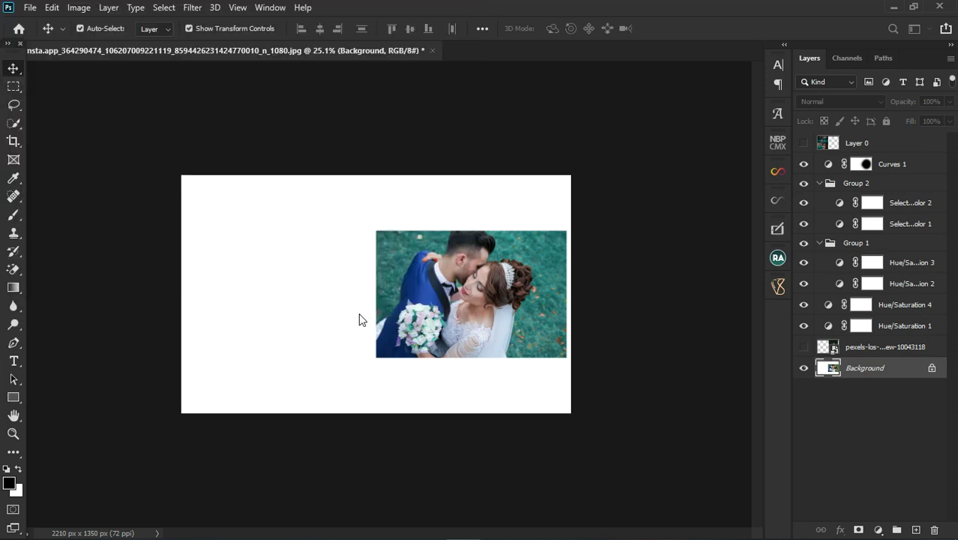
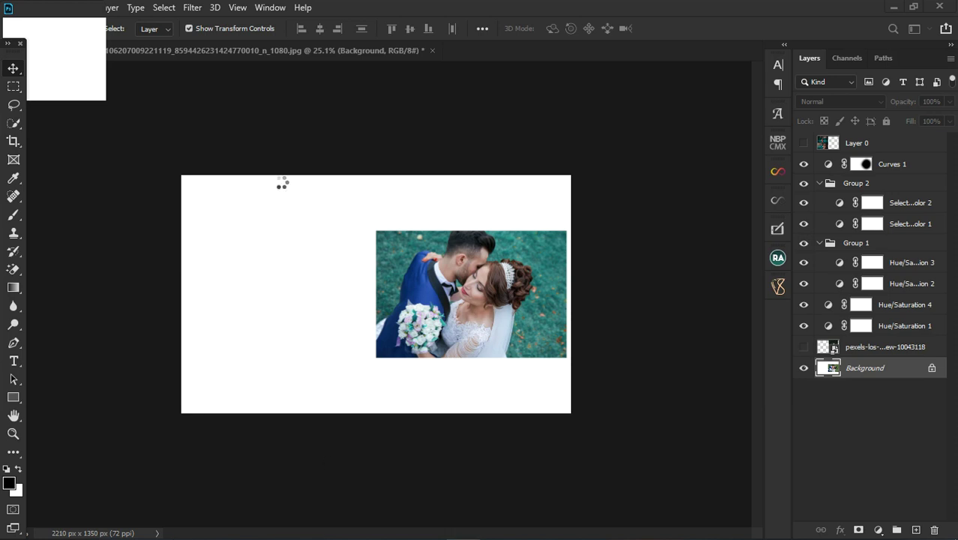
key("super")
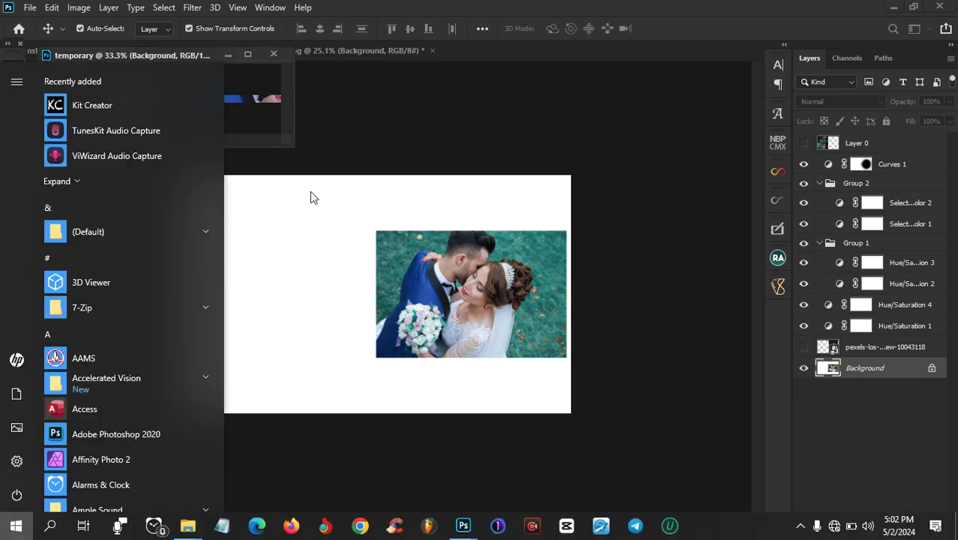
key("super")
left_click(349, 293)
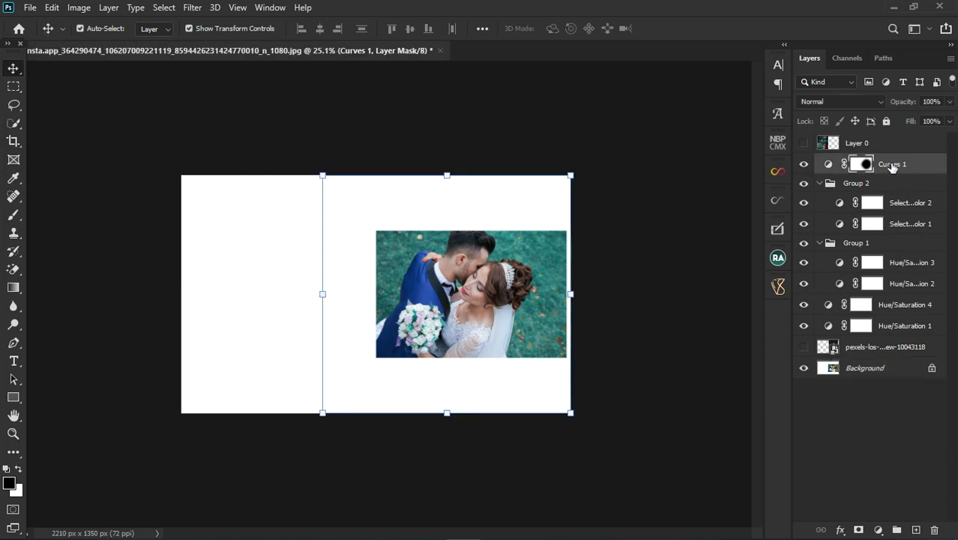
- Delete the Curves 1 layer, both groups and the Hue/Saturation adjustments, and show Layer 0 and the pexels-los-muertos-crew-10043118 layer
left_click(904, 334, "shift")
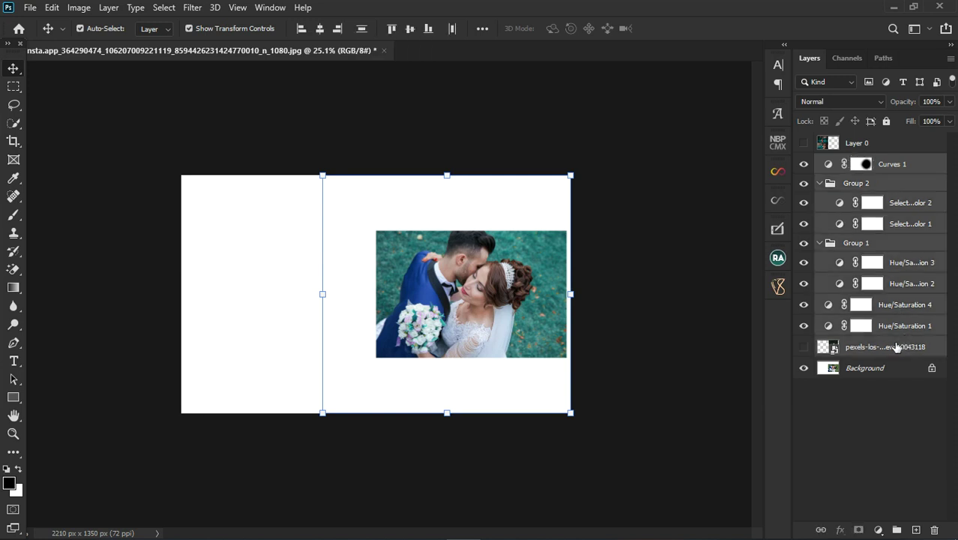
key("ctrl")
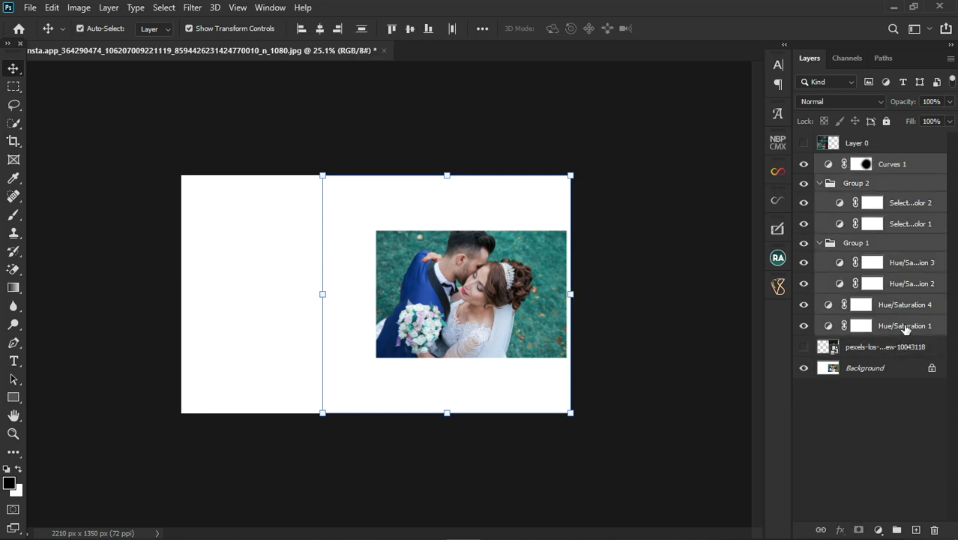
key("Delete")
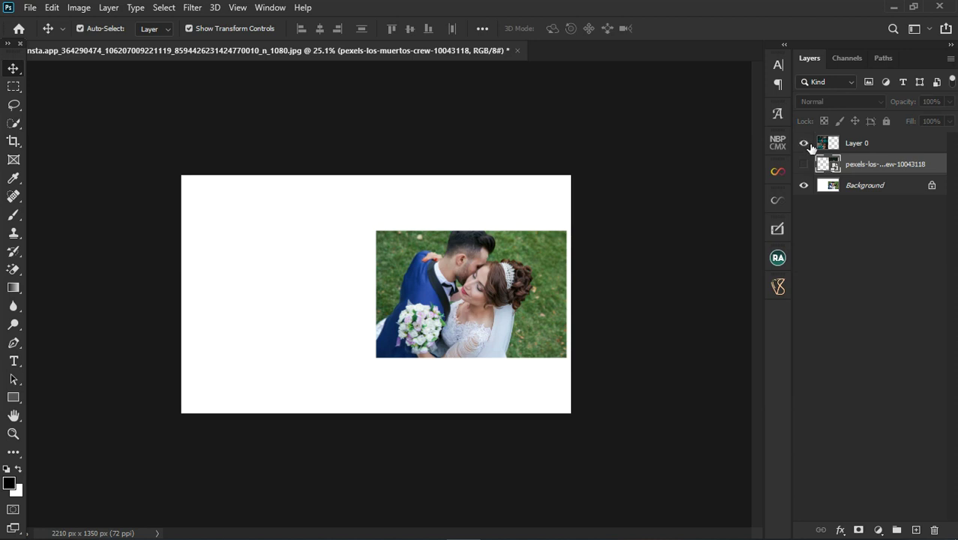
left_click(804, 143)
left_click(804, 164)
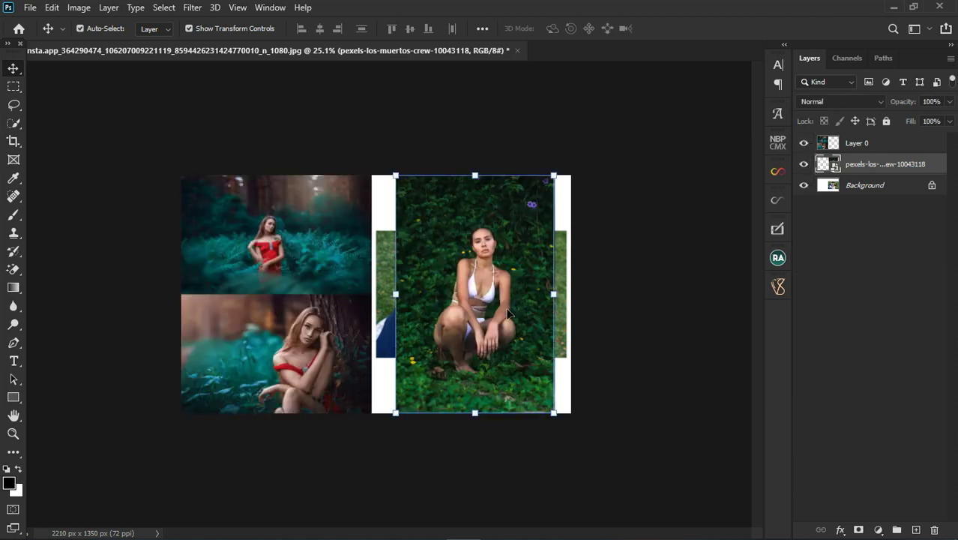
- Add a Color Lookup adjustment above the portrait layer and load the 3D LUT "teal greeen.CUBE" from the Desktop
scroll(508, 313, "up", 2)
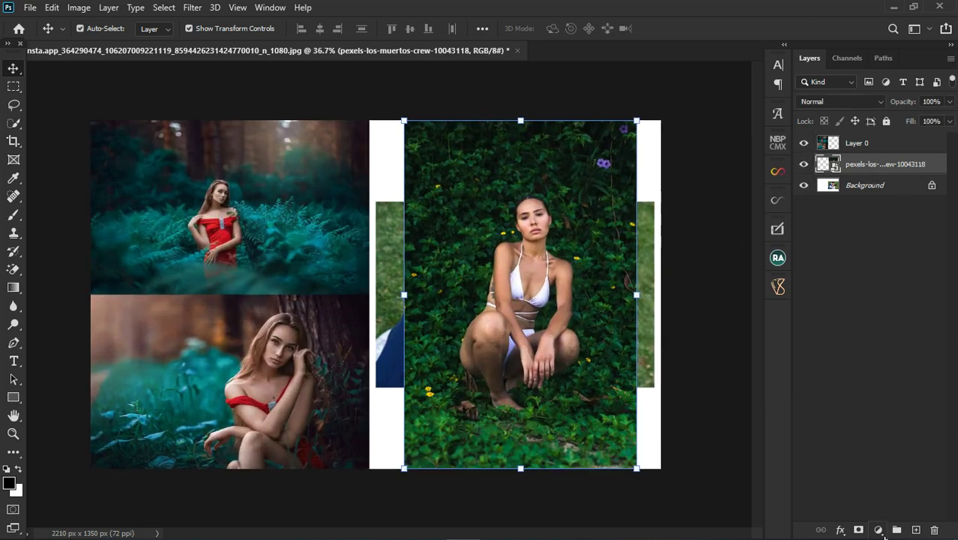
left_click(879, 530)
left_click(879, 458)
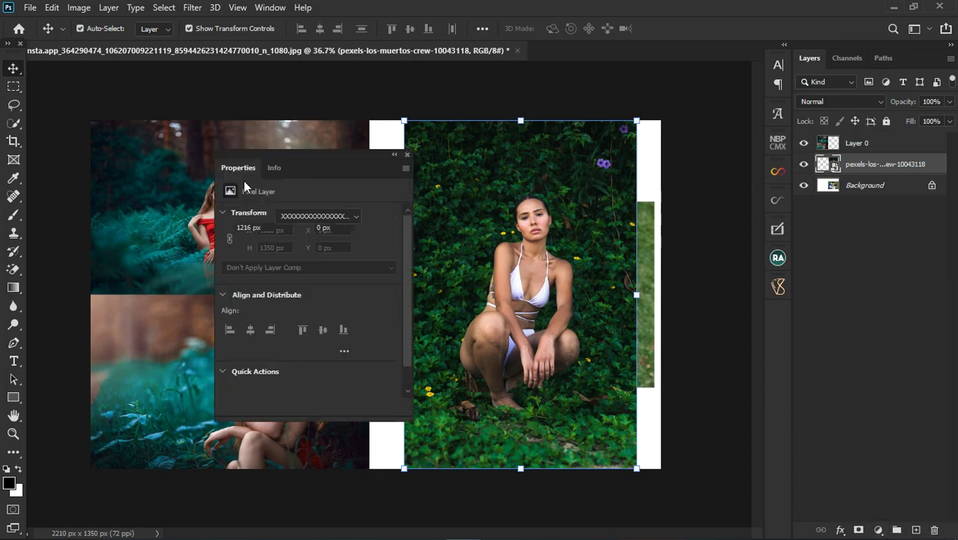
left_click(303, 213)
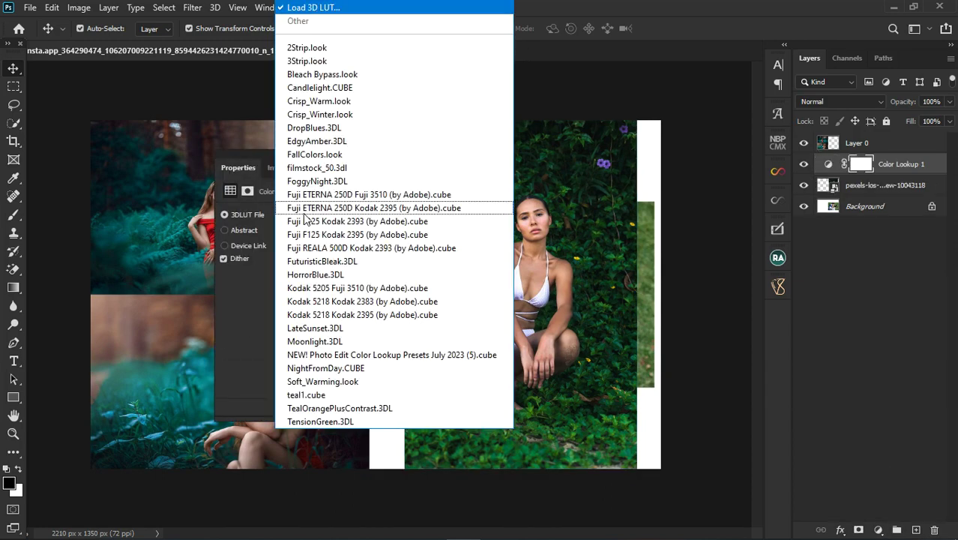
left_click(316, 7)
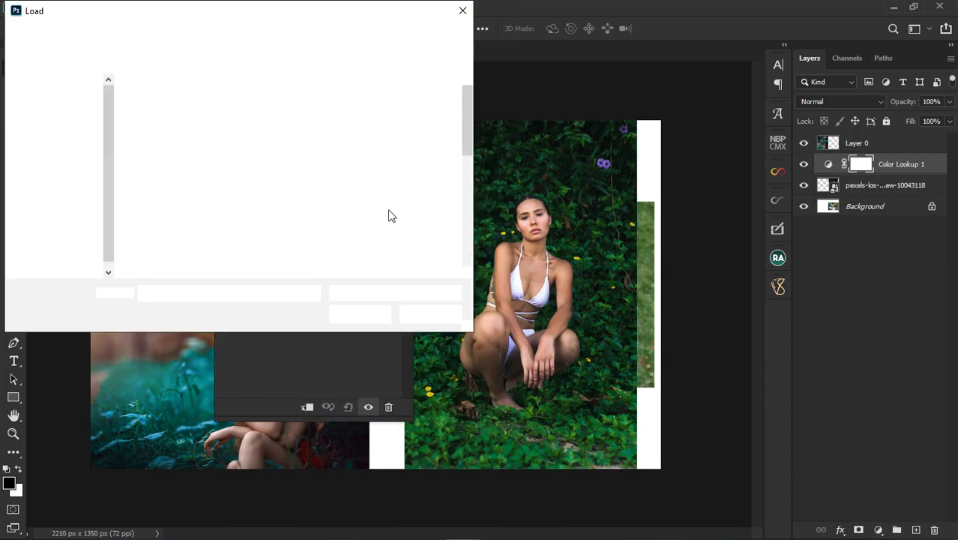
scroll(315, 194, "down", 5)
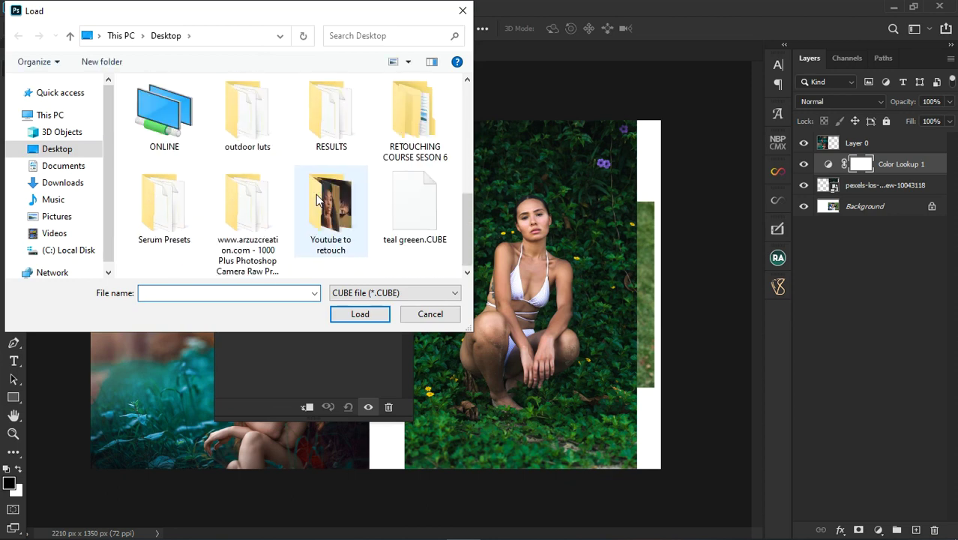
double_click(407, 214)
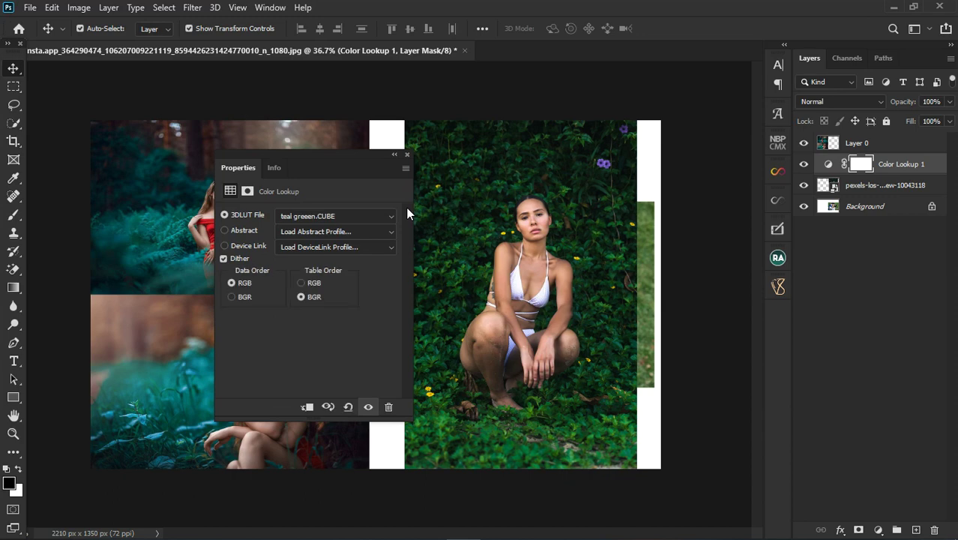
left_click(406, 154)
scroll(455, 234, "down", 4)
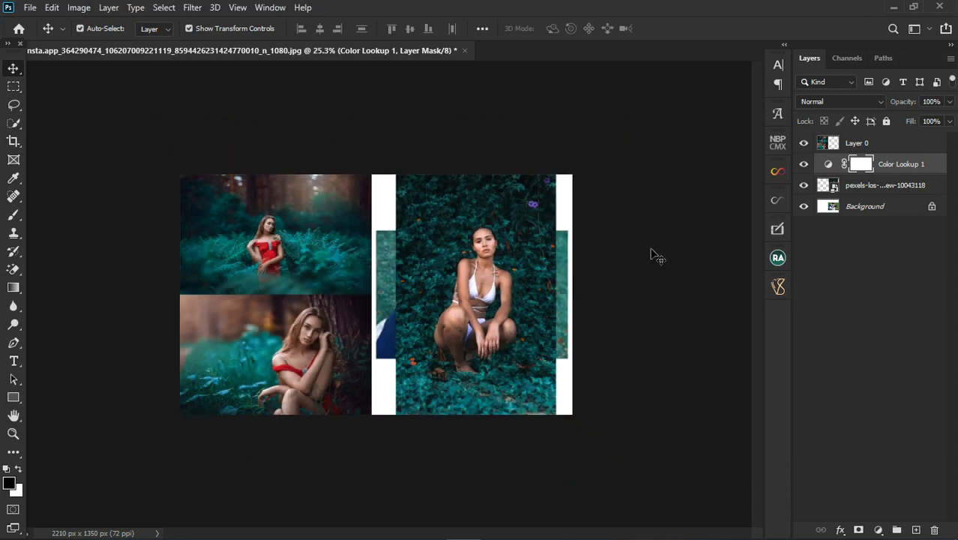
- Add a Selective Color adjustment above the color lookup and reduce the black in the Reds to brighten the skin
left_click(807, 189)
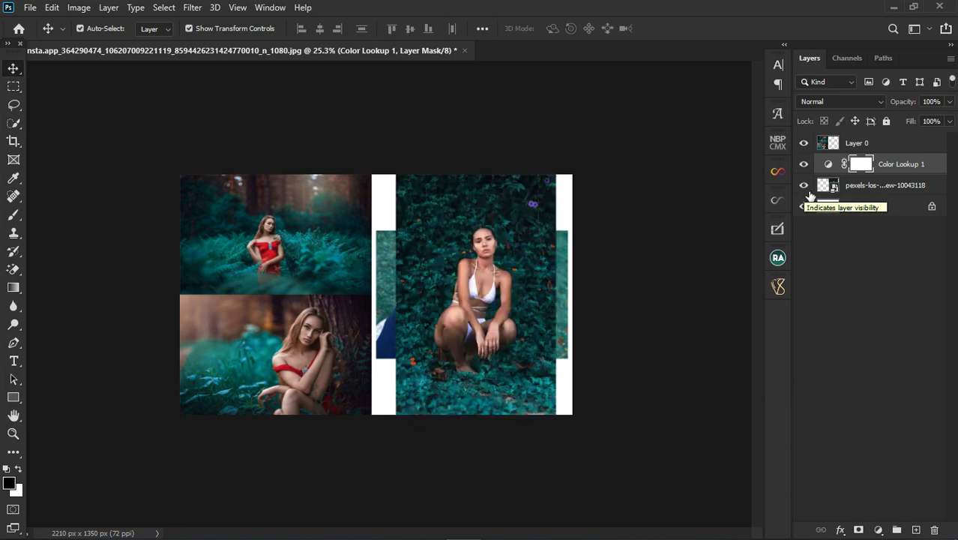
key("ctrl+plus")
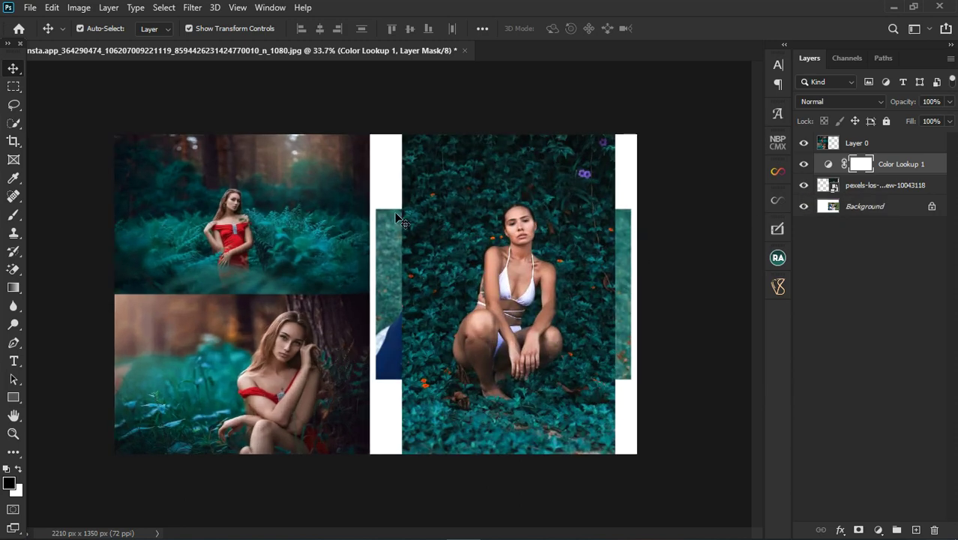
scroll(265, 347, "up", 2)
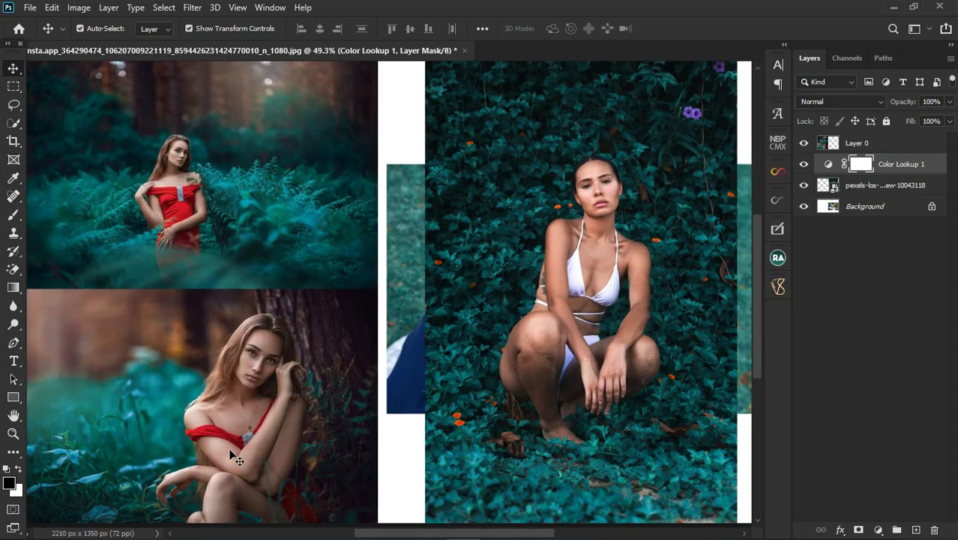
left_click(881, 530)
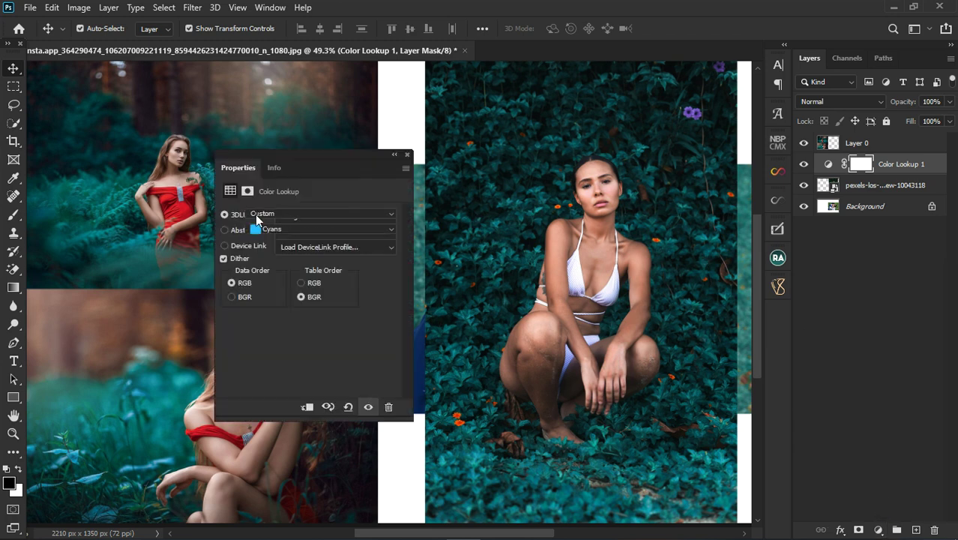
left_click(290, 230)
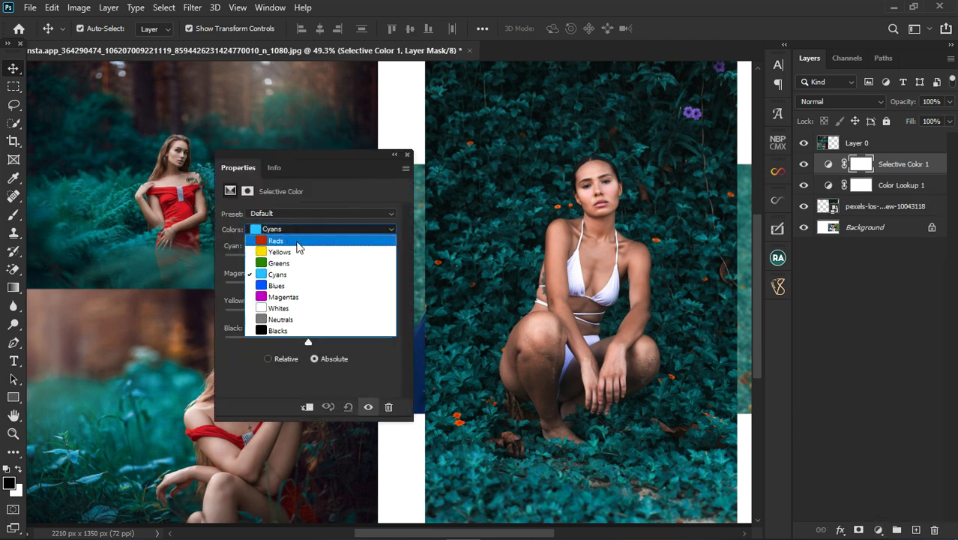
left_click(298, 243)
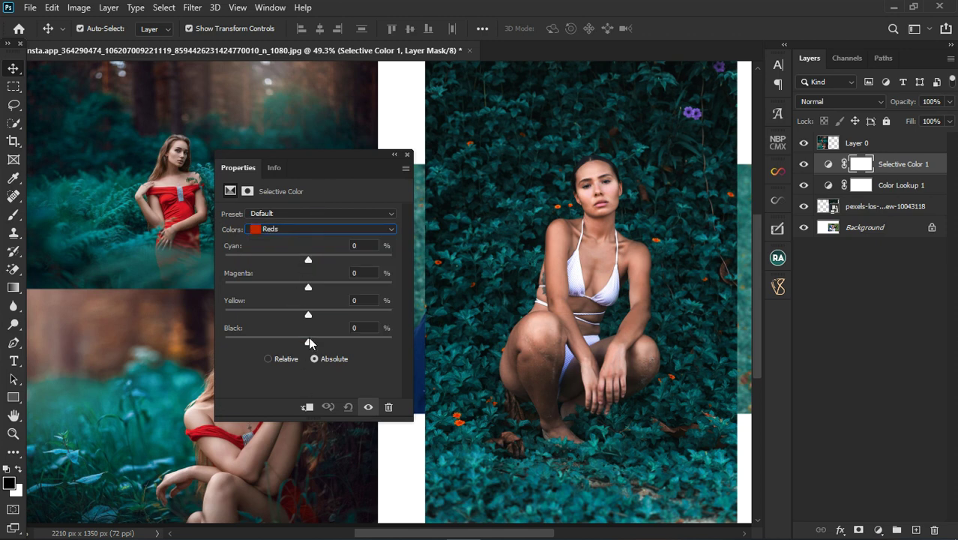
left_click_drag(311, 343, 277, 342)
- Reduce the magenta slightly in the Cyans of the Selective Color adjustment
left_click_drag(336, 166, 714, 245)
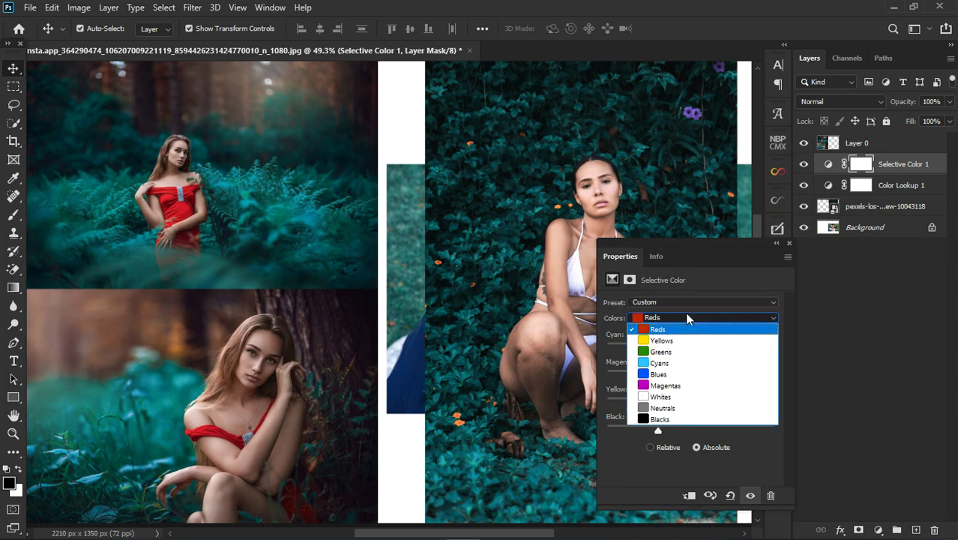
left_click(671, 362)
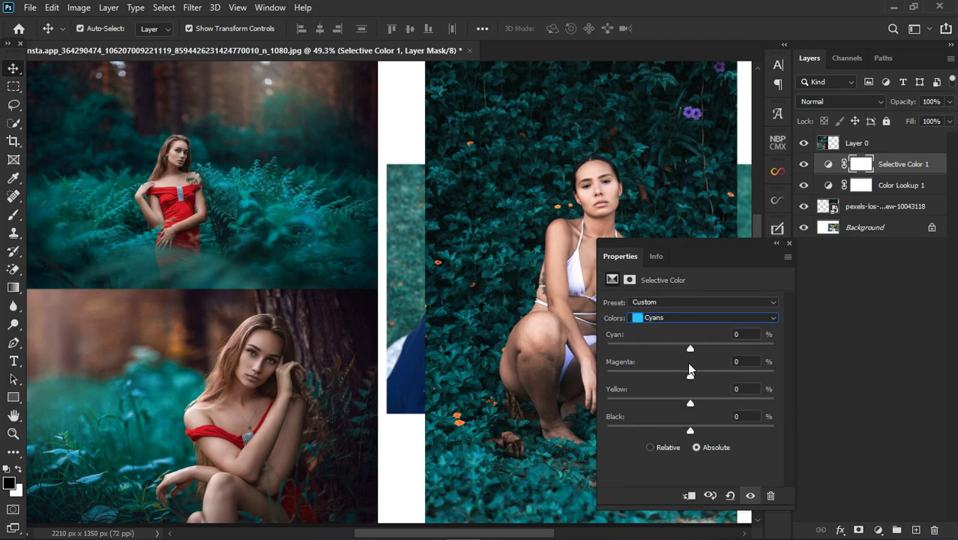
mouse_move(694, 373)
left_mouse_down()
mouse_move(709, 378)
mouse_move(679, 384)
left_mouse_up()
left_click(789, 243)
- Hide the pexels-los-muertos-crew-10043118 portrait layer to view the grade on the wedding photo
scroll(399, 270, "down", 3)
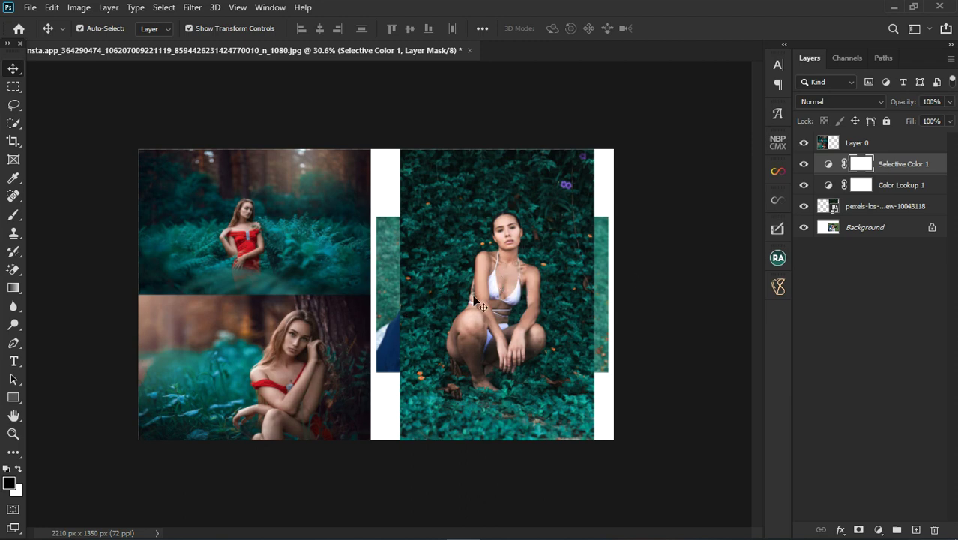
left_click(804, 206)
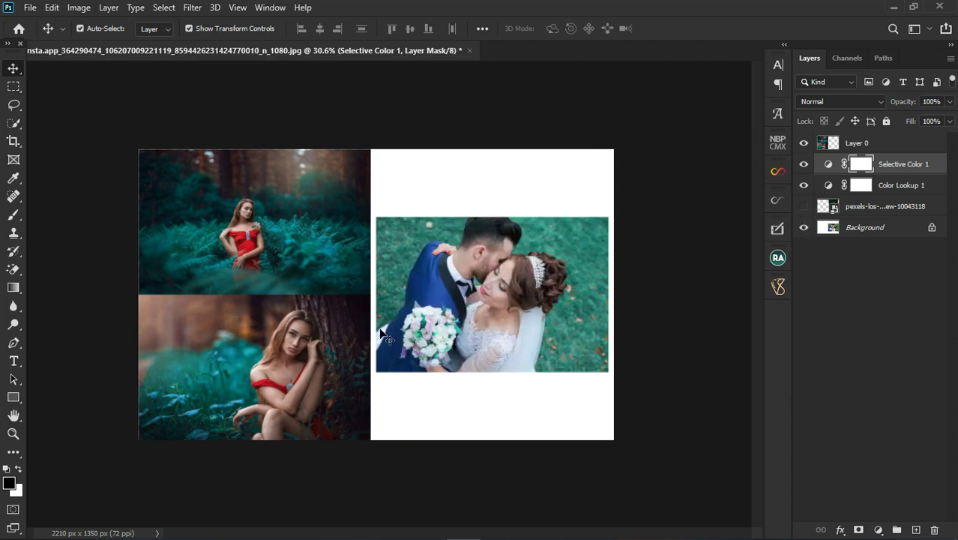